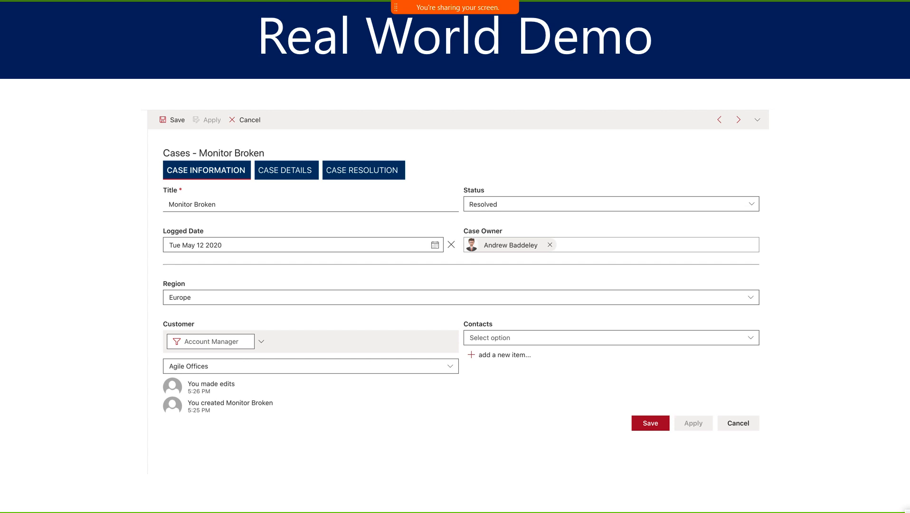
Step: End the slide show, switch to the Chrome window with Site Two, and open its Cases list
{"action": "key", "text": "Escape"}
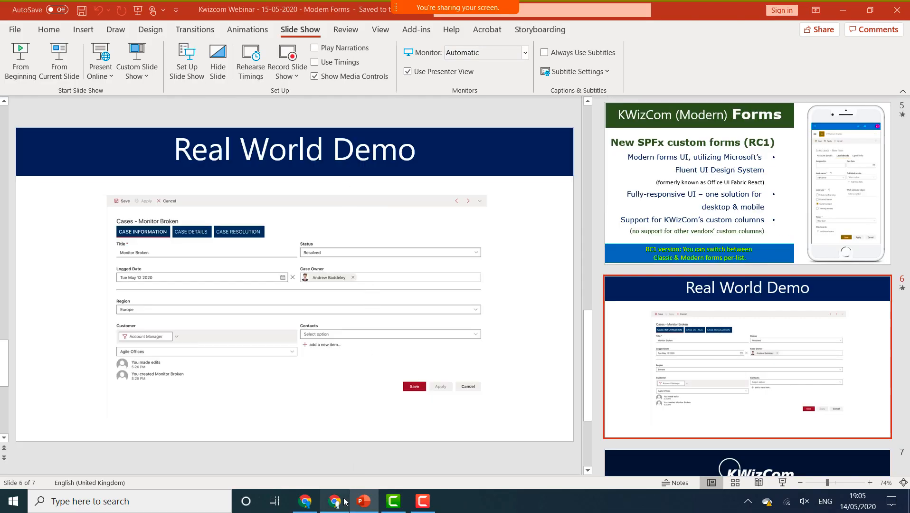
{"action": "left_click", "coordinate": [344, 498]}
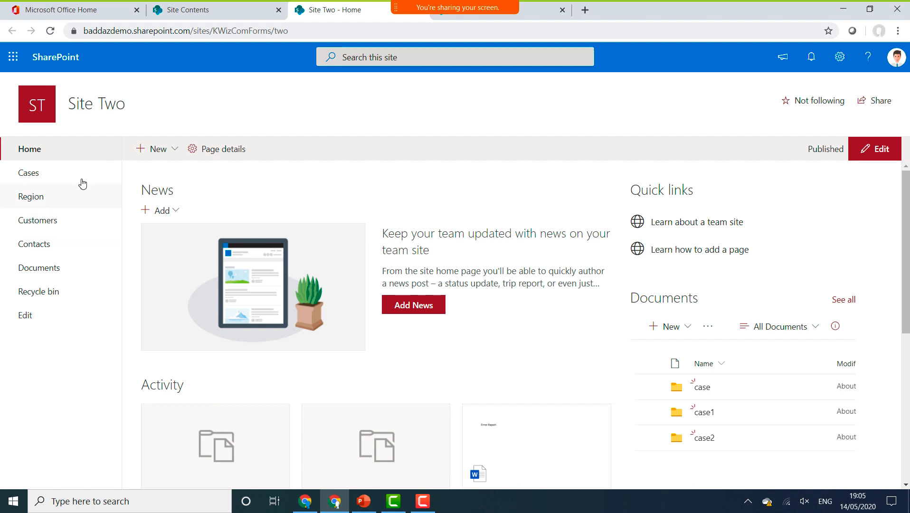
{"action": "left_click", "coordinate": [43, 176]}
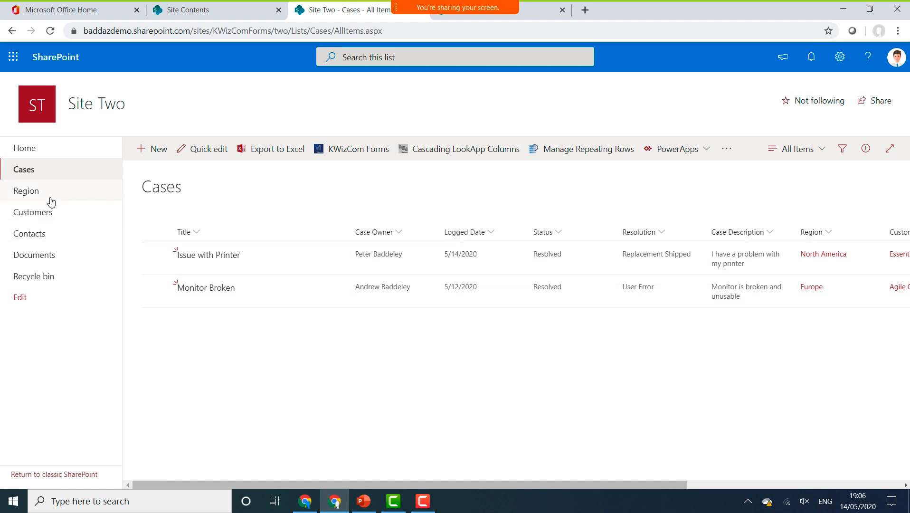
Step: Go to Site Two's site contents, review the Case Notes list, and close it
{"action": "left_click", "coordinate": [840, 58]}
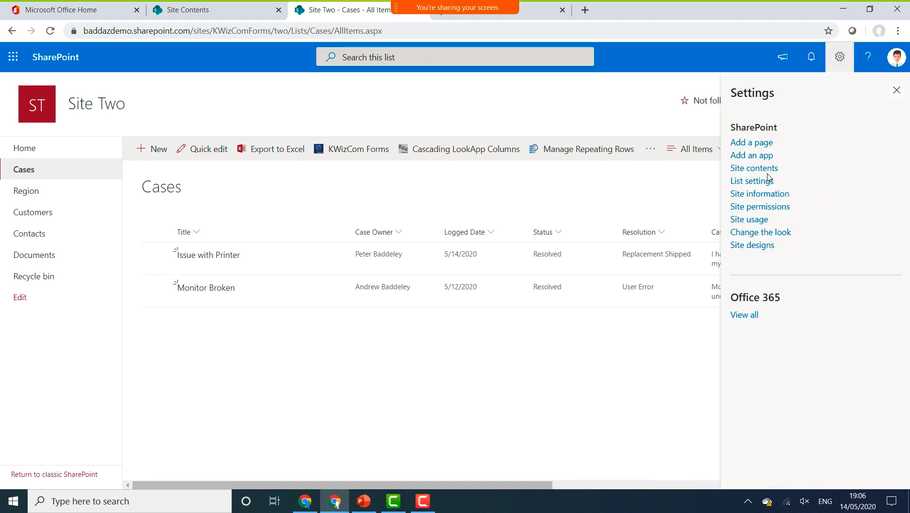
{"action": "left_click", "coordinate": [765, 171]}
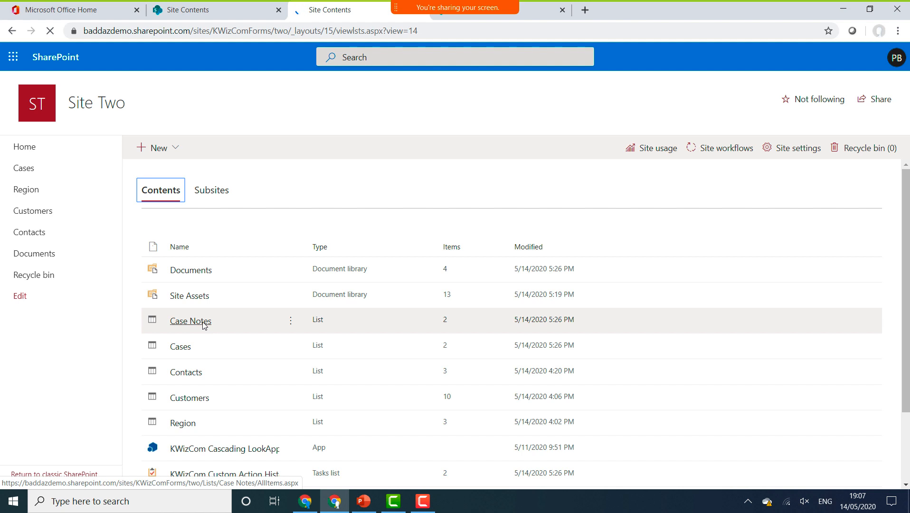
{"action": "left_click", "coordinate": [203, 325]}
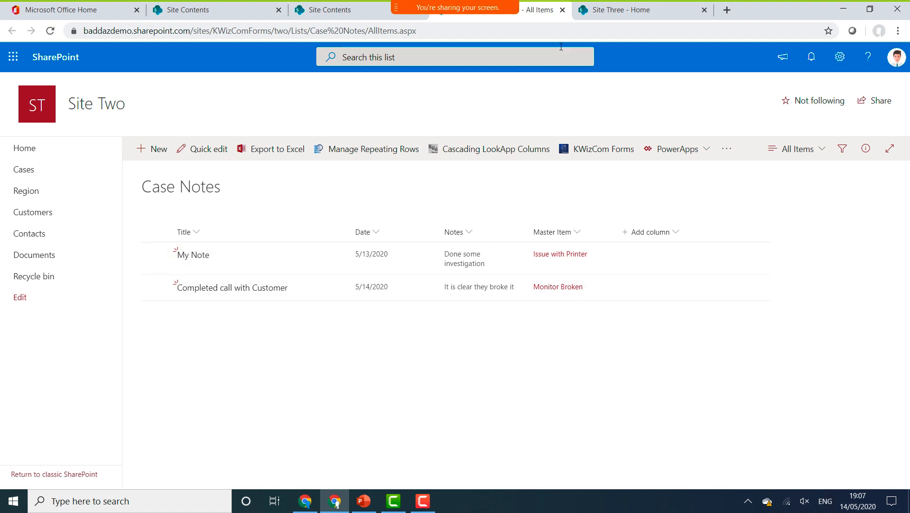
{"action": "left_click", "coordinate": [563, 10]}
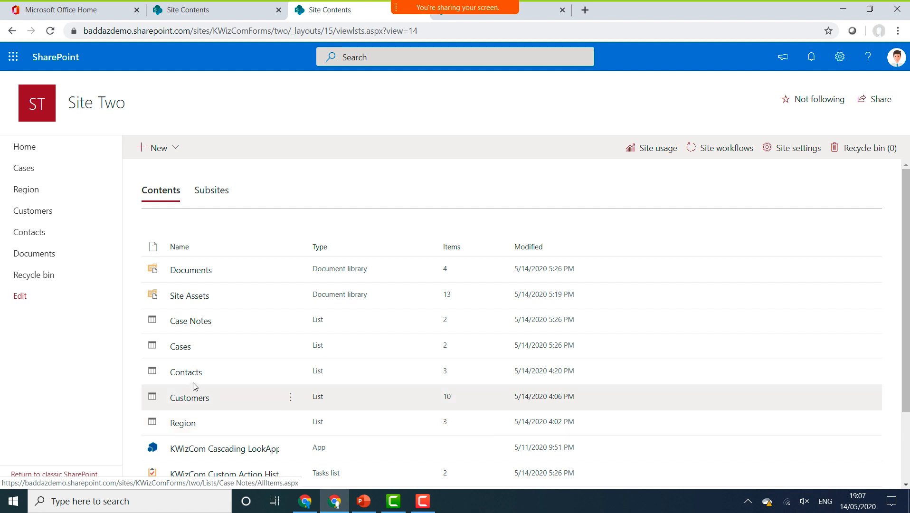
Step: Open the Region and Customers lists from the site contents, review the Region entries, and close that list
{"action": "left_click", "coordinate": [187, 422]}
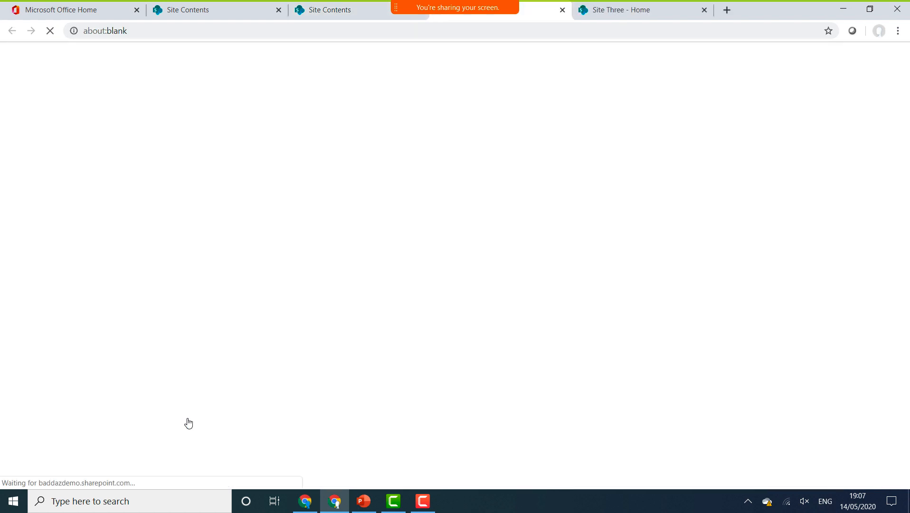
{"action": "left_click", "coordinate": [365, 11]}
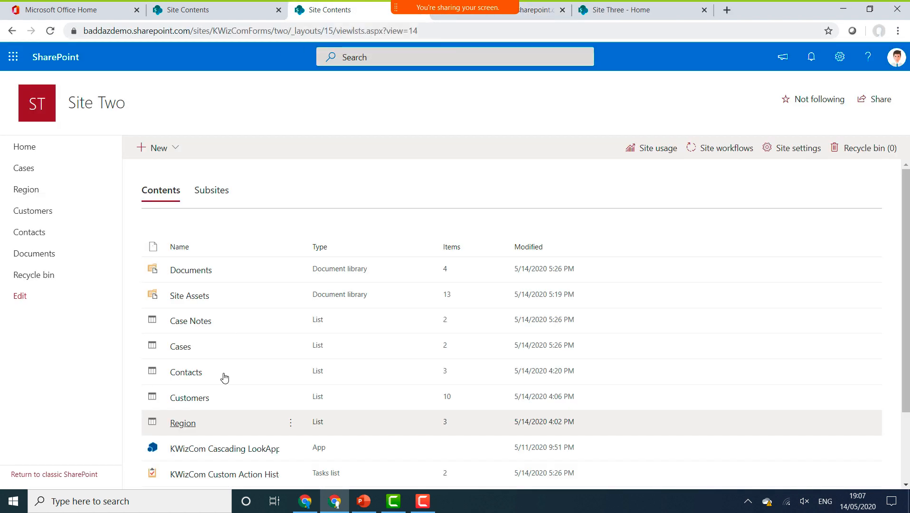
{"action": "left_click", "coordinate": [189, 398]}
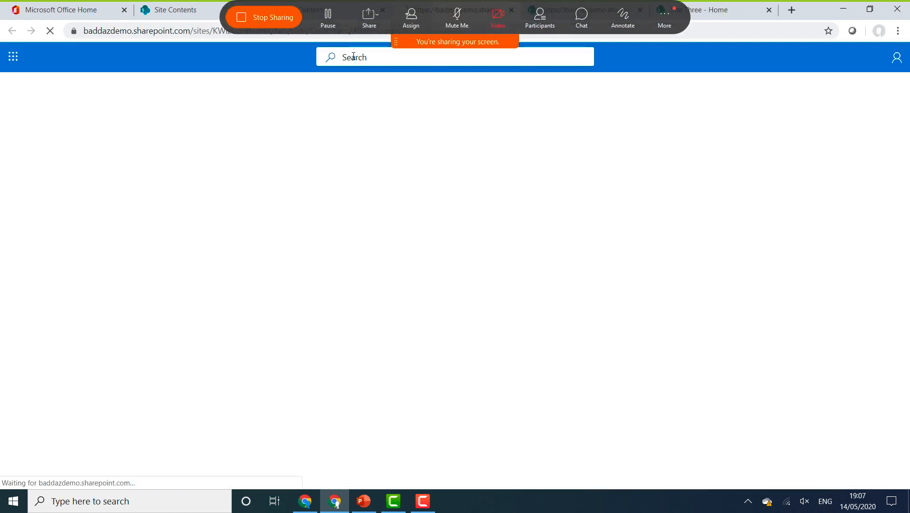
{"action": "left_click", "coordinate": [212, 31]}
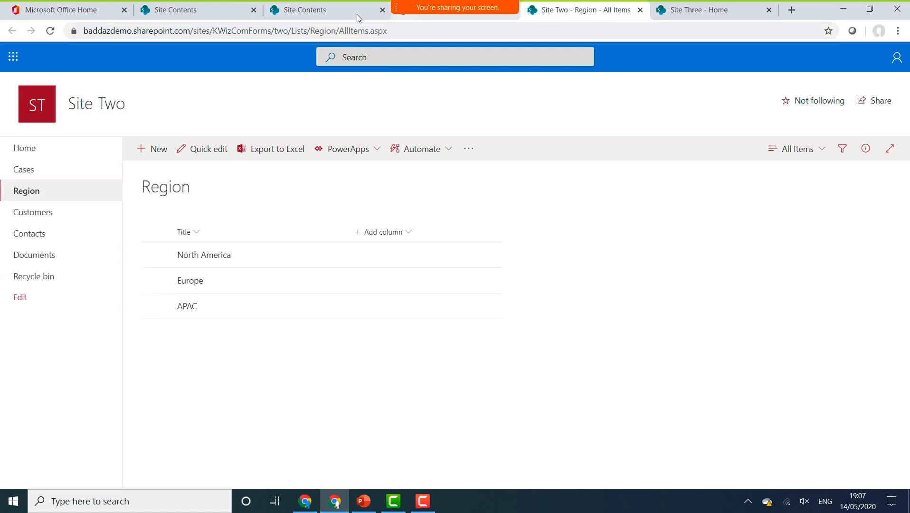
{"action": "left_click", "coordinate": [640, 10]}
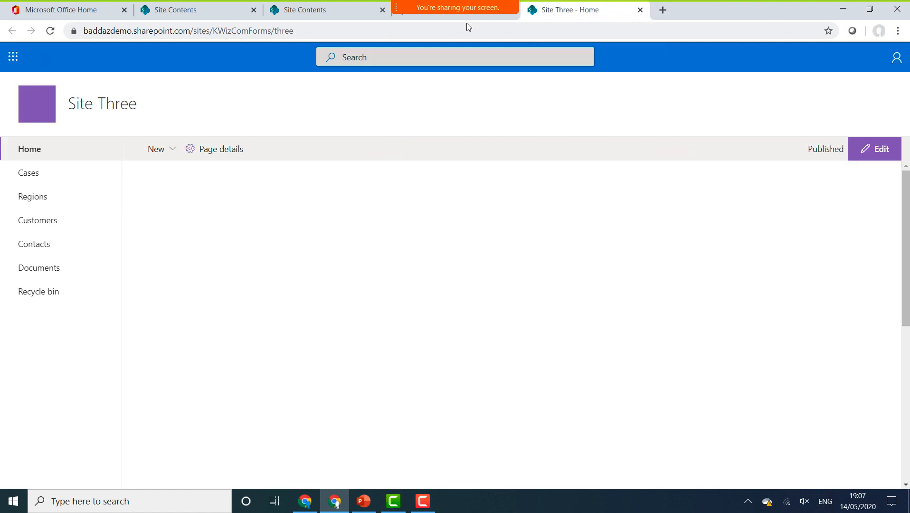
Step: Open the Contacts list from the site contents, then review the Customers list and its columns and close it
{"action": "left_click", "coordinate": [352, 13]}
{"action": "middle_click", "coordinate": [182, 422]}
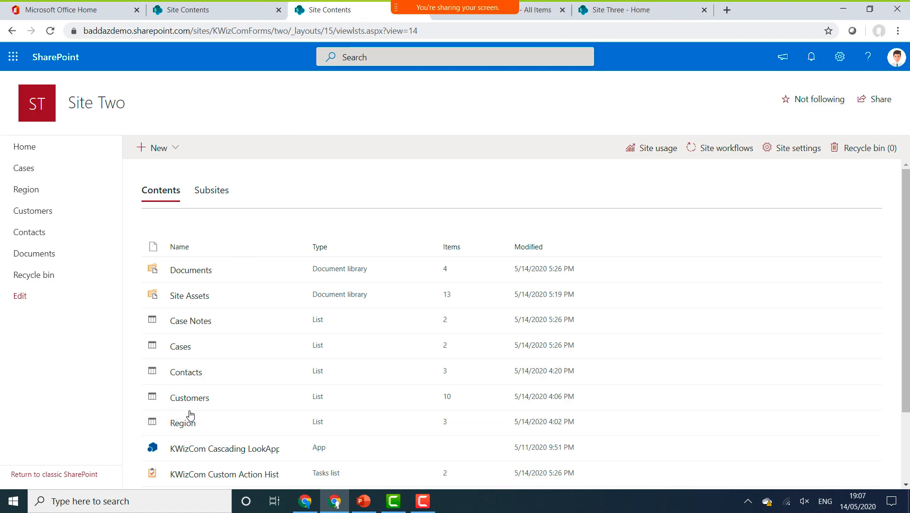
{"action": "left_click", "coordinate": [186, 373]}
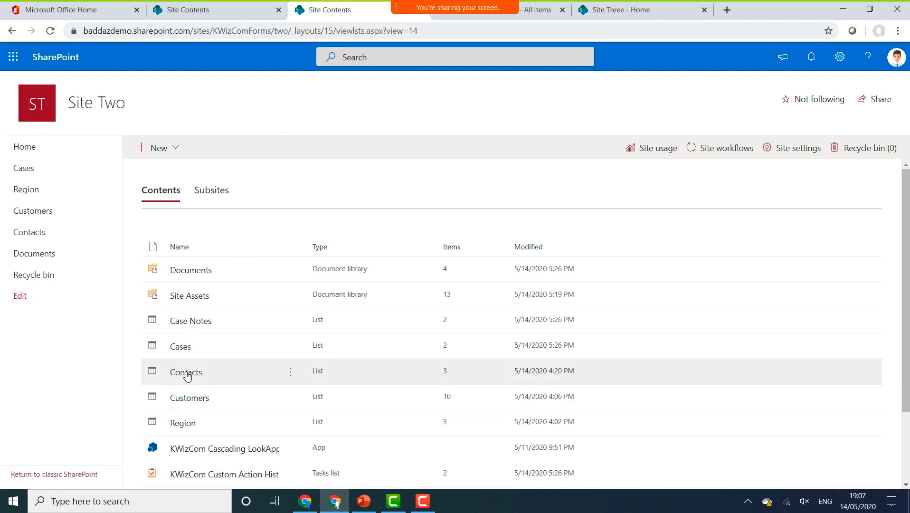
{"action": "left_click", "coordinate": [567, 11]}
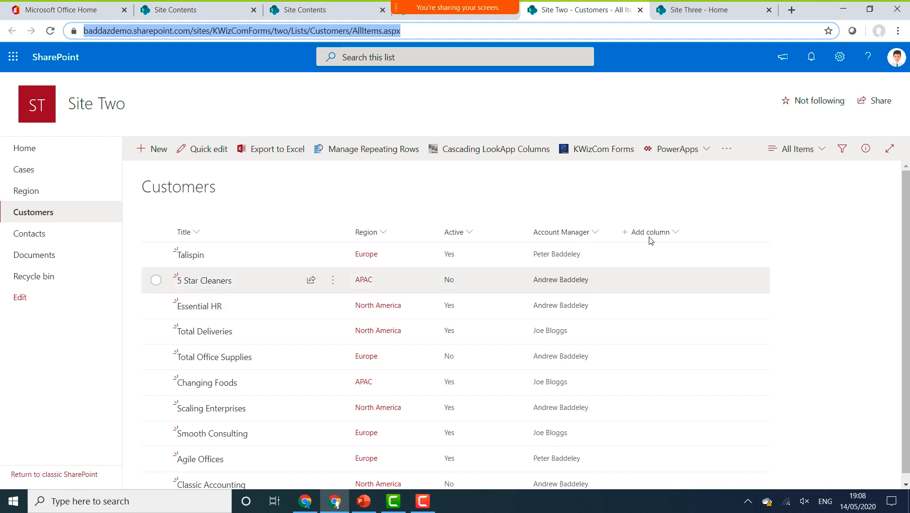
{"action": "left_click", "coordinate": [639, 10]}
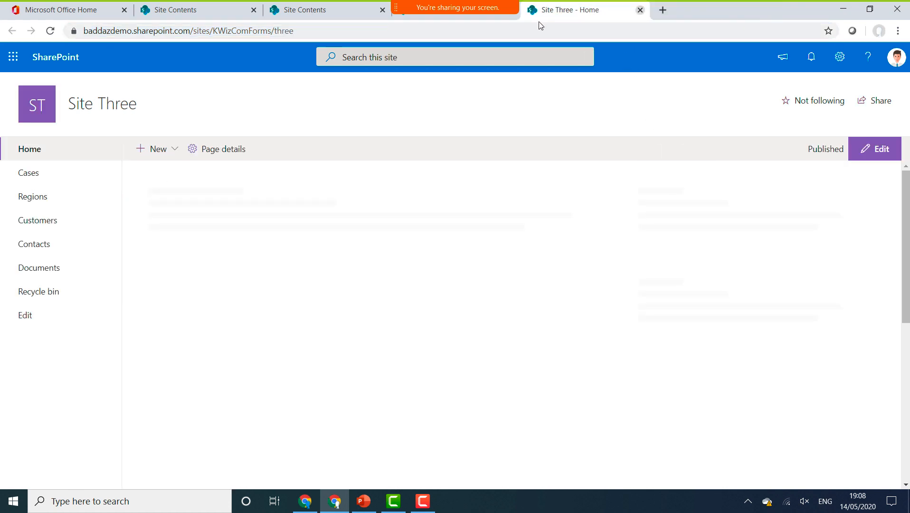
Step: Review which customer each entry in the Contacts list belongs to, then return to the site contents
{"action": "left_click", "coordinate": [501, 21]}
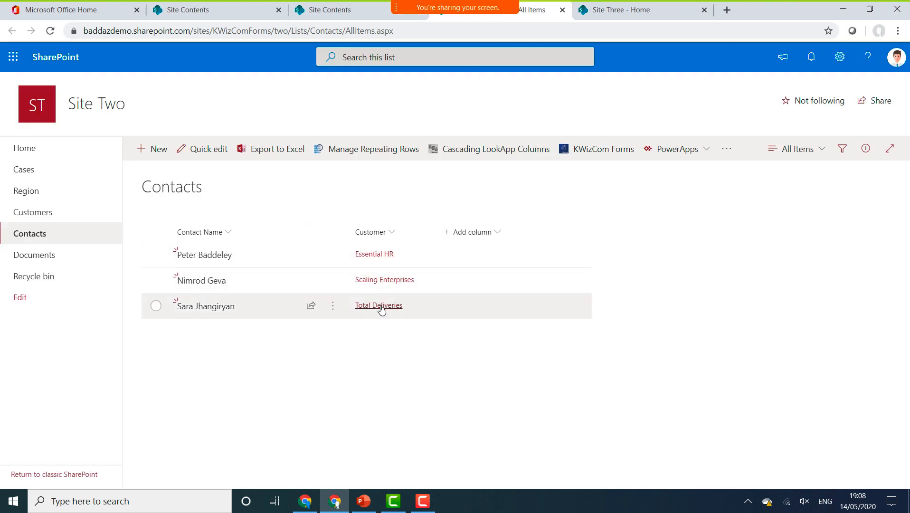
{"action": "left_click", "coordinate": [562, 11]}
{"action": "left_click", "coordinate": [365, 16]}
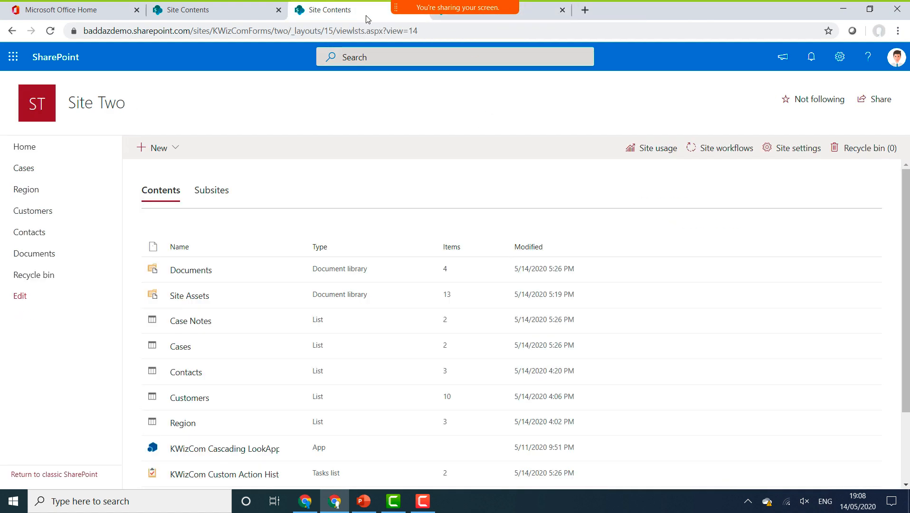
Step: Return to Site Two's Cases list and start a new case item
{"action": "left_click", "coordinate": [31, 174]}
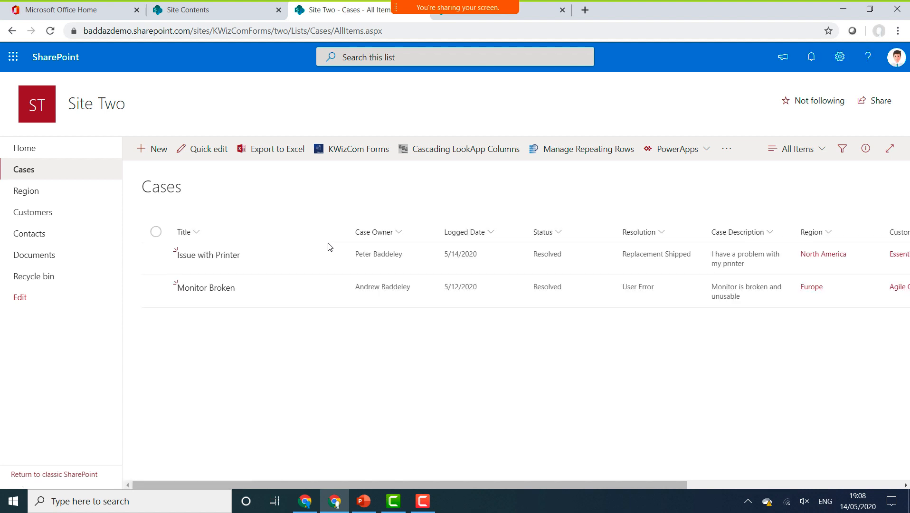
{"action": "left_click", "coordinate": [157, 154]}
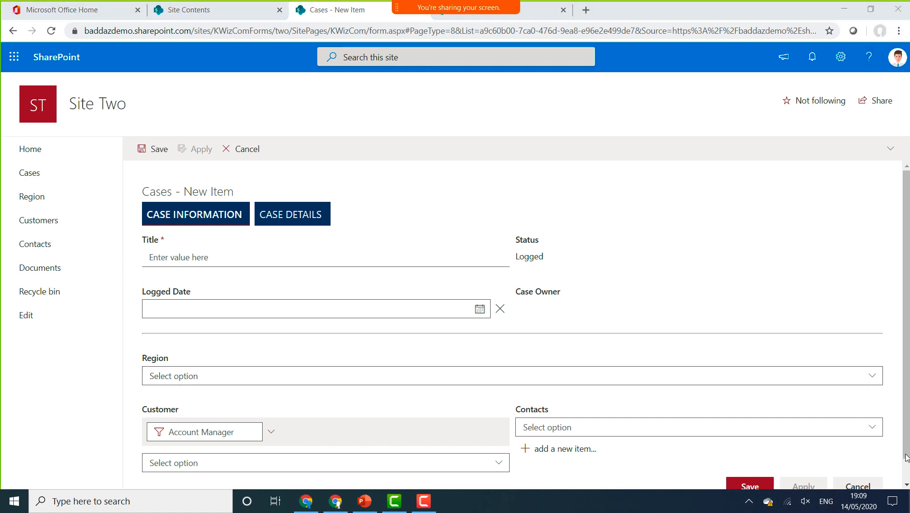
{"action": "scroll", "coordinate": [373, 337], "scroll_direction": "down", "scroll_amount": 1}
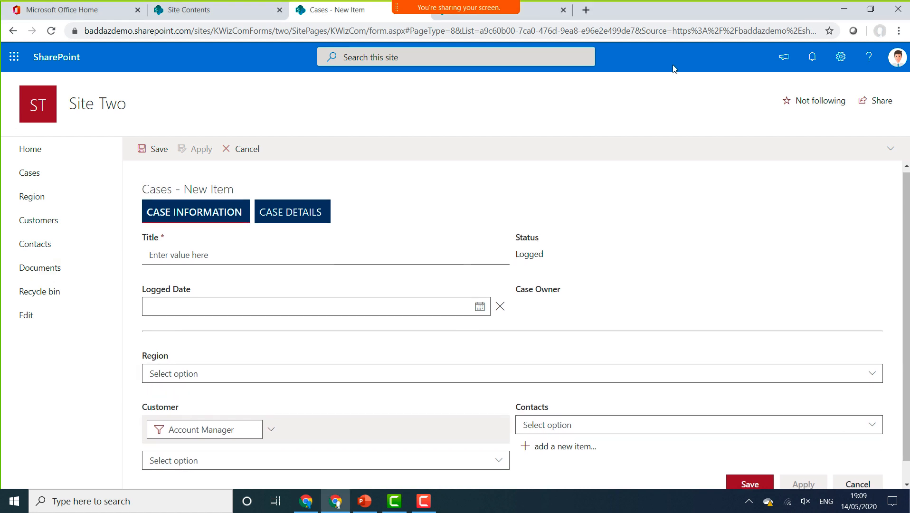
Step: Check how the new case form adapts to a narrower browser window, then restore the window to full size
{"action": "left_click", "coordinate": [870, 10]}
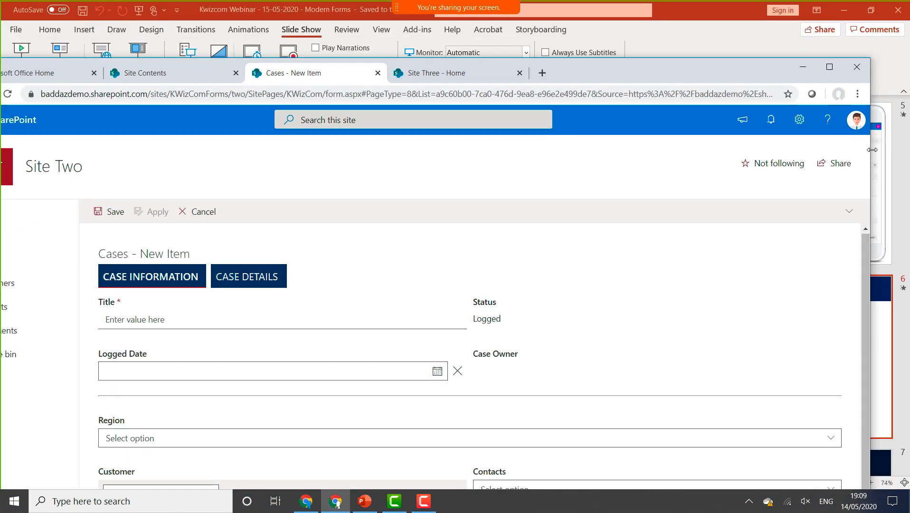
{"action": "left_click_drag", "start_coordinate": [775, 163], "coordinate": [543, 176]}
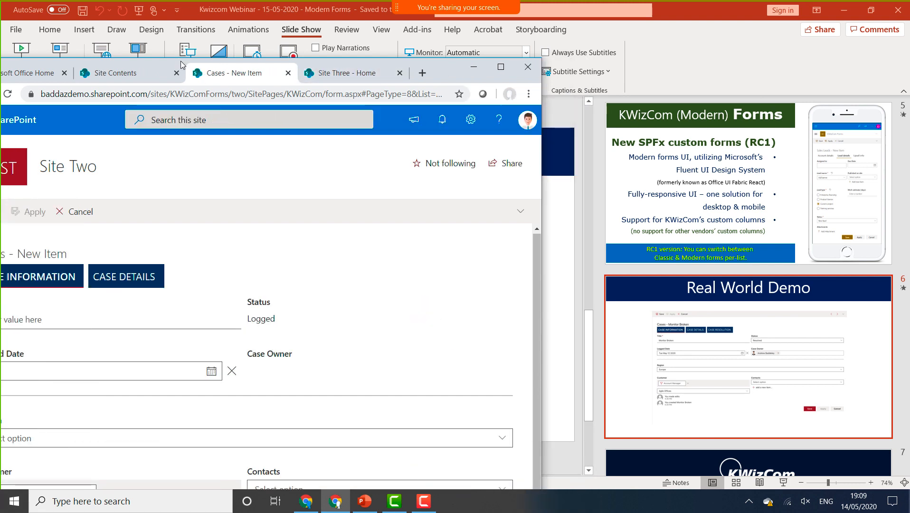
{"action": "double_click", "coordinate": [181, 64]}
{"action": "scroll", "coordinate": [349, 326], "scroll_direction": "down", "scroll_amount": 1}
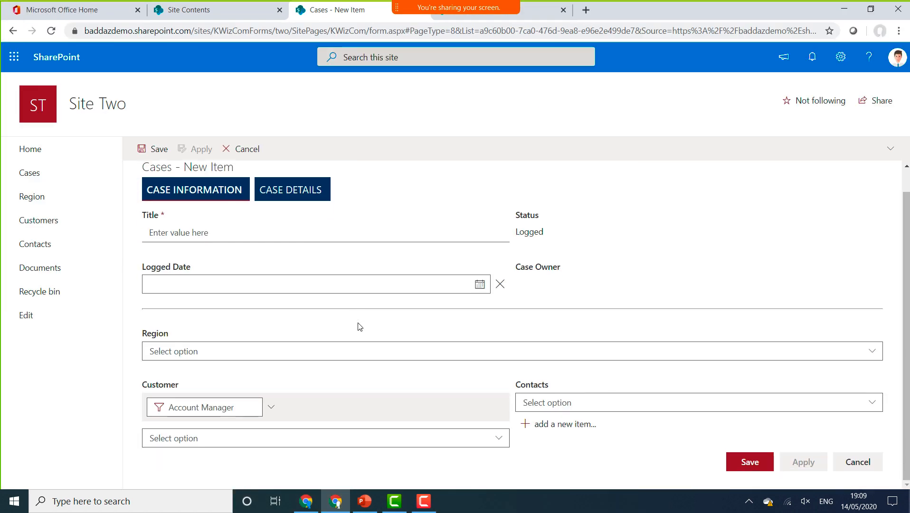
Step: Look over the Case Details section of the new case form and return to Case Information
{"action": "scroll", "coordinate": [359, 327], "scroll_direction": "up", "scroll_amount": 1}
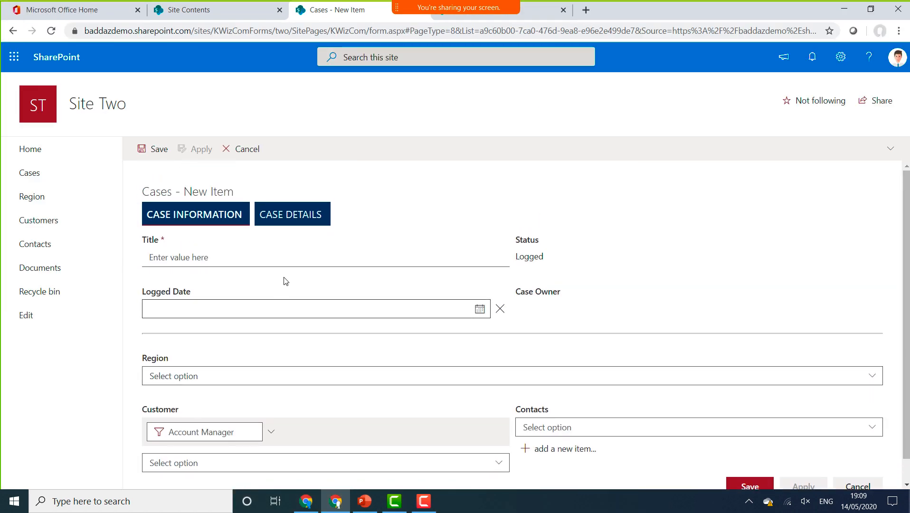
{"action": "left_click", "coordinate": [311, 223]}
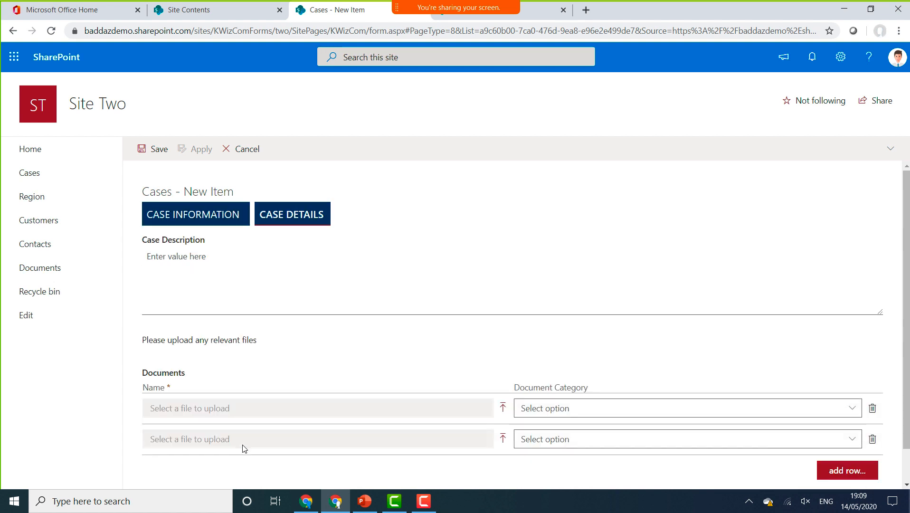
{"action": "left_click", "coordinate": [204, 216]}
Step: Enter Broken Laptop as the title of the new case
{"action": "left_click", "coordinate": [188, 262]}
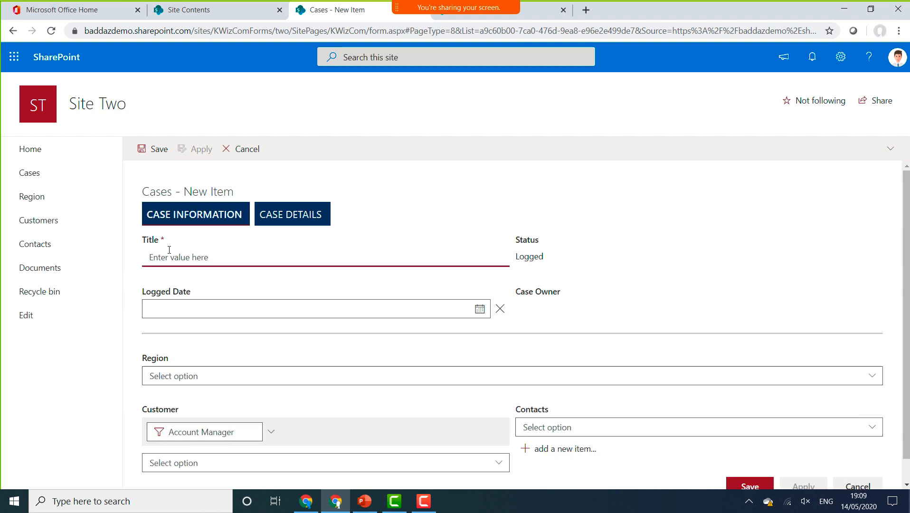
{"action": "type", "text": "Broken Laptop"}
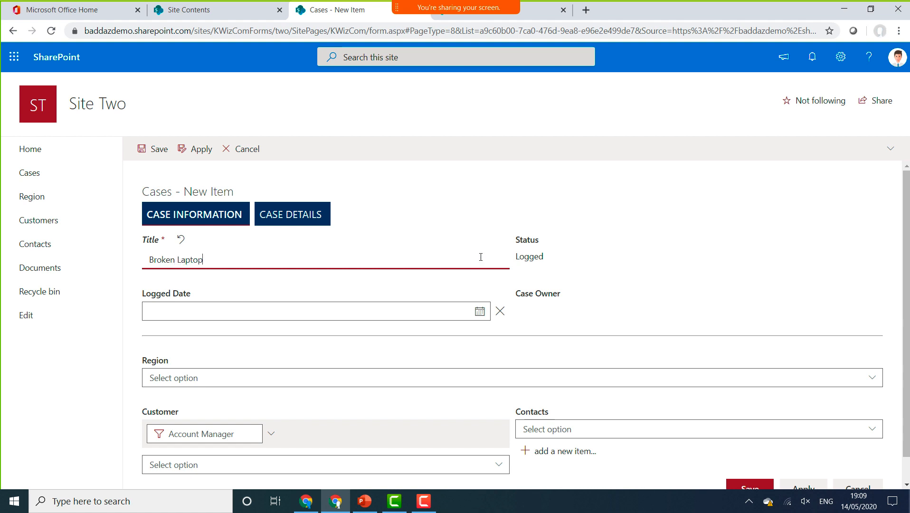
{"action": "double_click", "coordinate": [546, 257]}
{"action": "triple_click", "coordinate": [551, 302]}
{"action": "left_click", "coordinate": [558, 261]}
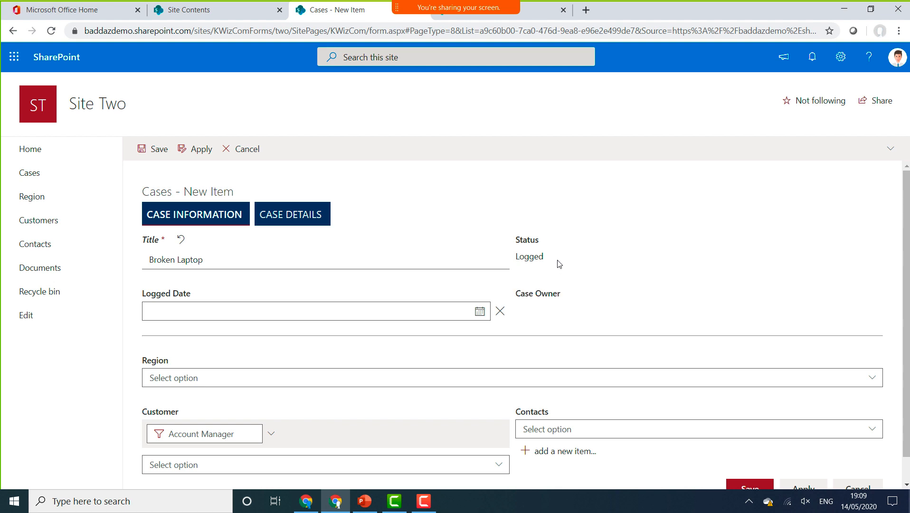
Step: Set the new case's logged date to Thu May 14 2020 and its region to North America
{"action": "left_click", "coordinate": [480, 311]}
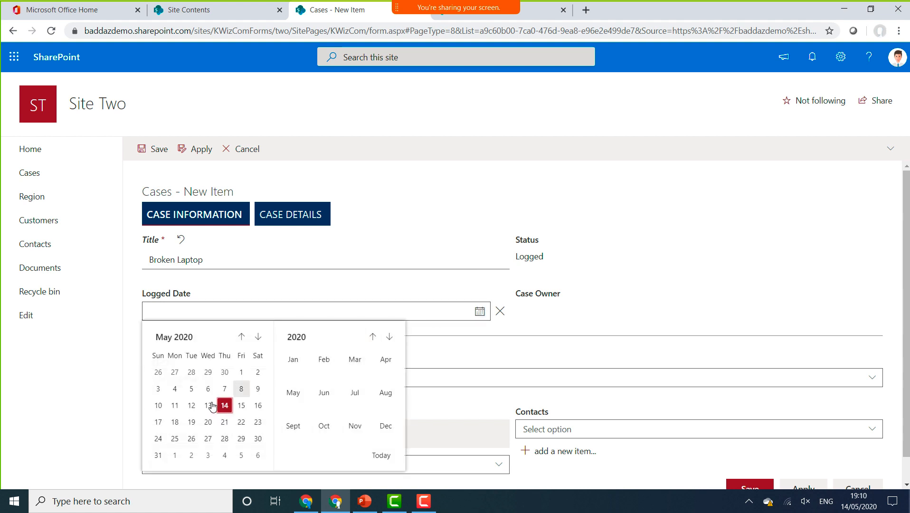
{"action": "left_click", "coordinate": [223, 347]}
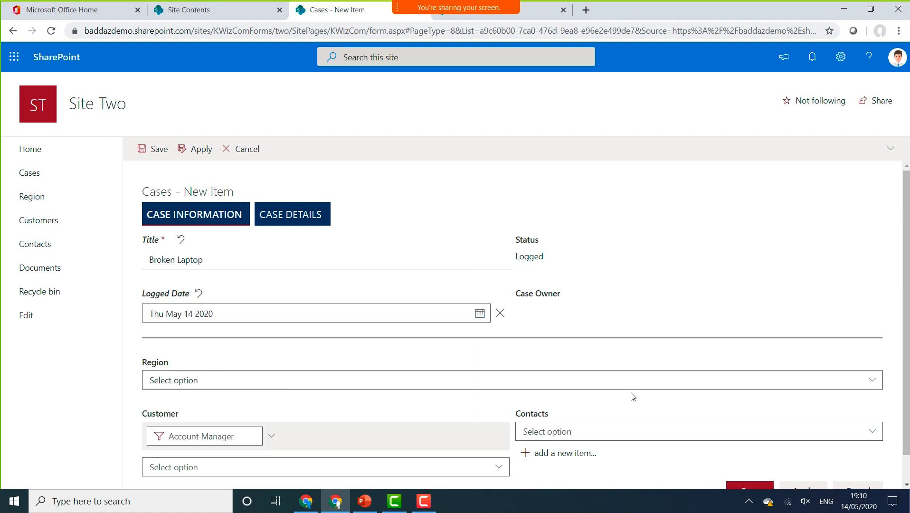
{"action": "scroll", "coordinate": [906, 335], "scroll_direction": "down", "scroll_amount": 1}
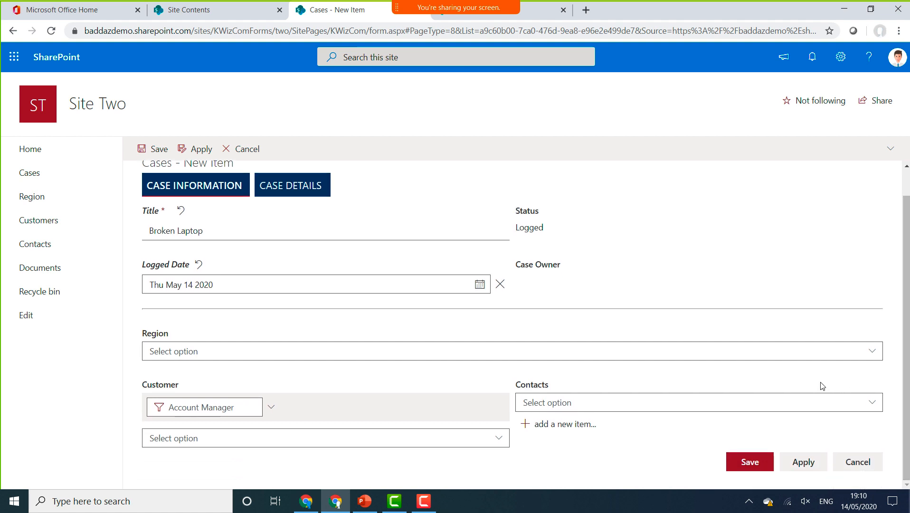
{"action": "left_click", "coordinate": [473, 350]}
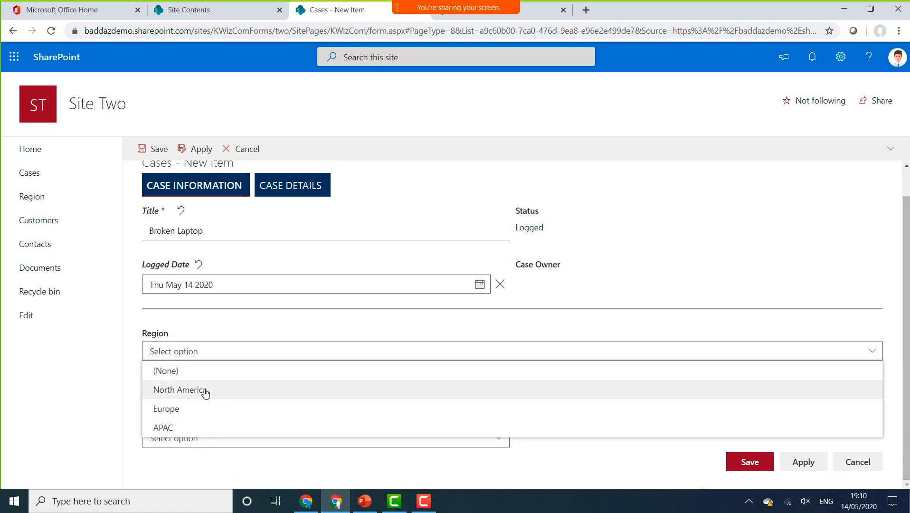
{"action": "left_click", "coordinate": [206, 390]}
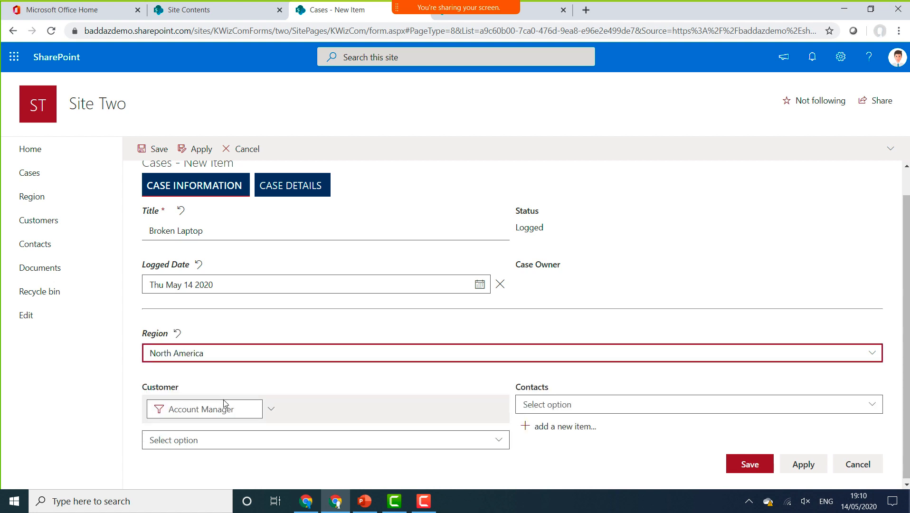
Step: Filter the customer choices by the second account manager, check the customers offered and clear the filter
{"action": "left_click", "coordinate": [277, 411]}
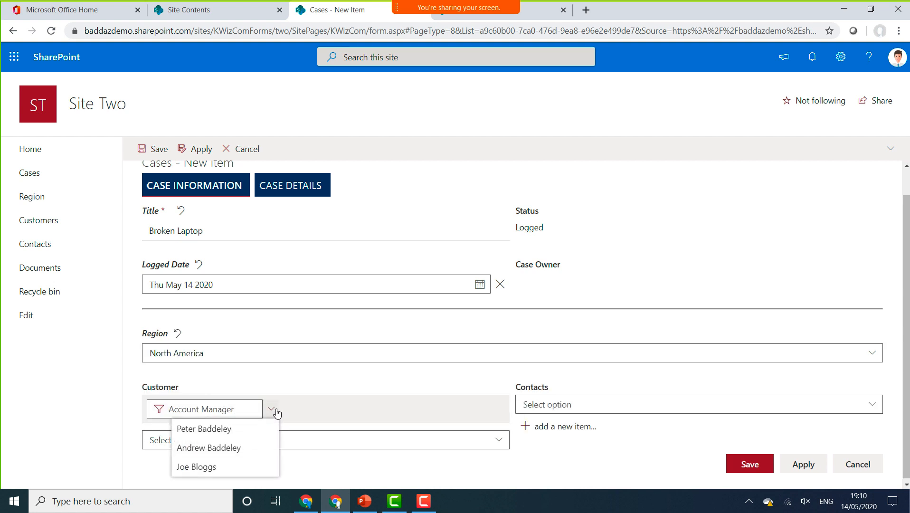
{"action": "left_click", "coordinate": [242, 450]}
{"action": "left_click", "coordinate": [264, 446]}
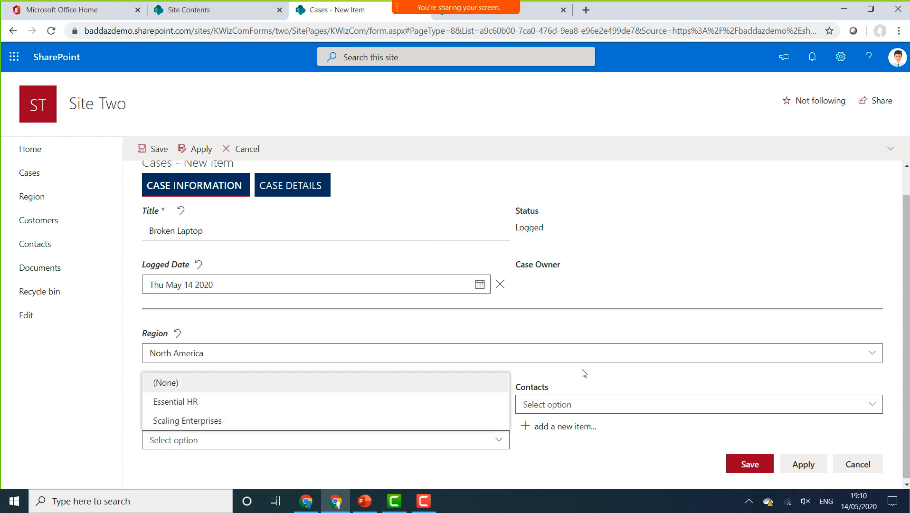
{"action": "left_click", "coordinate": [535, 383]}
{"action": "left_click", "coordinate": [276, 407]}
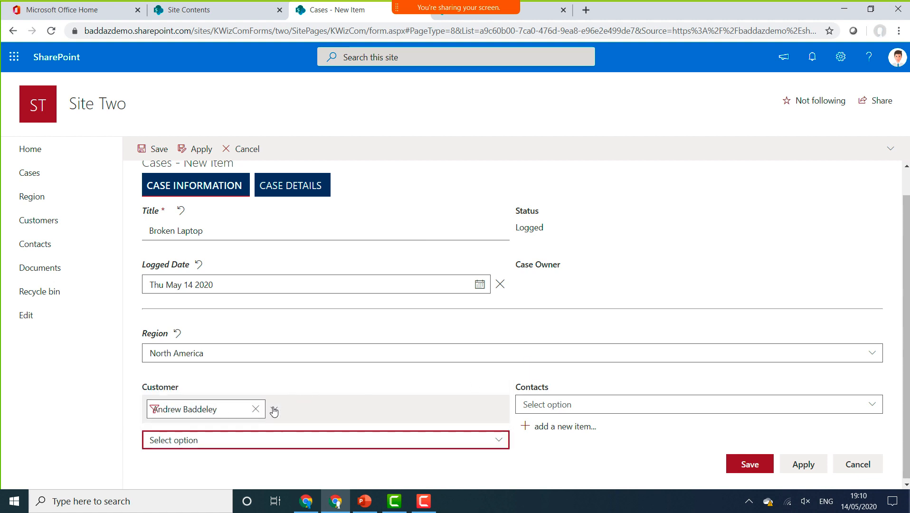
{"action": "left_click", "coordinate": [255, 409]}
Step: Filter the customers by the third account manager, select Total Deliveries as the customer and choose its associated contact
{"action": "left_click", "coordinate": [256, 411]}
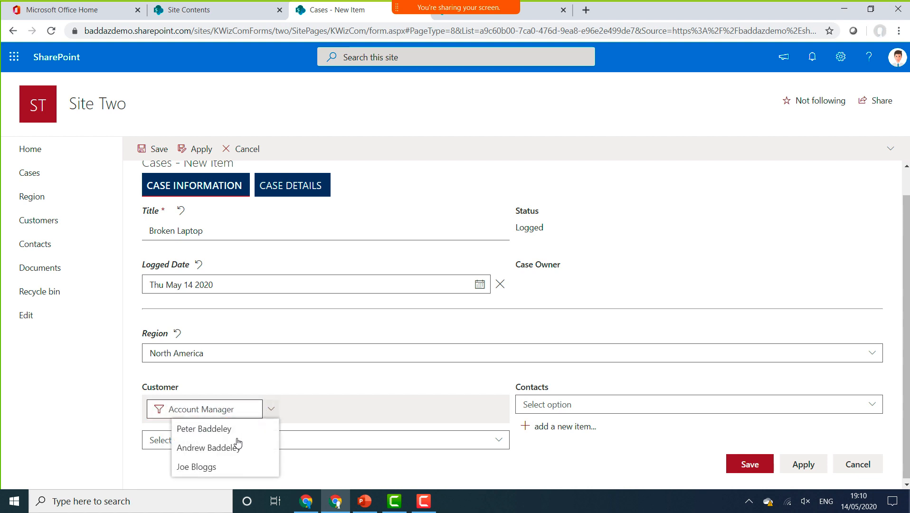
{"action": "left_click", "coordinate": [209, 468]}
{"action": "left_click", "coordinate": [498, 443]}
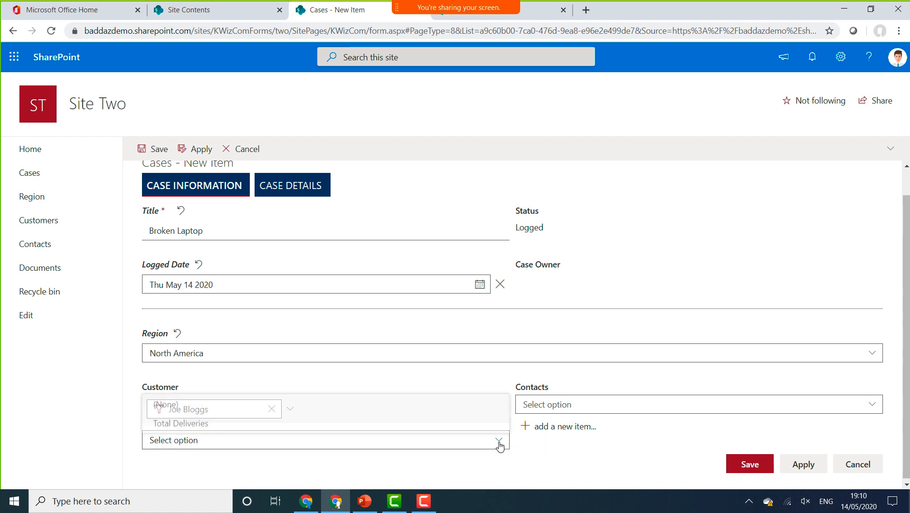
{"action": "left_click", "coordinate": [211, 421]}
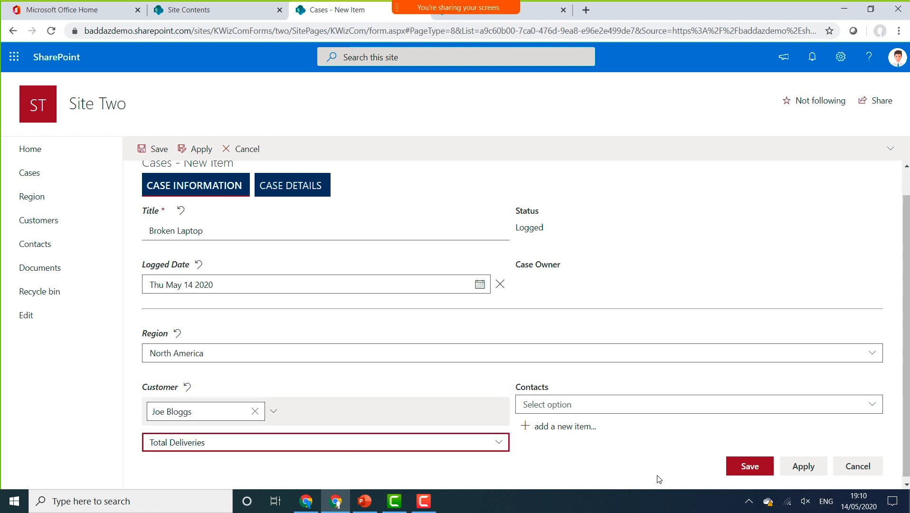
{"action": "left_click", "coordinate": [876, 404]}
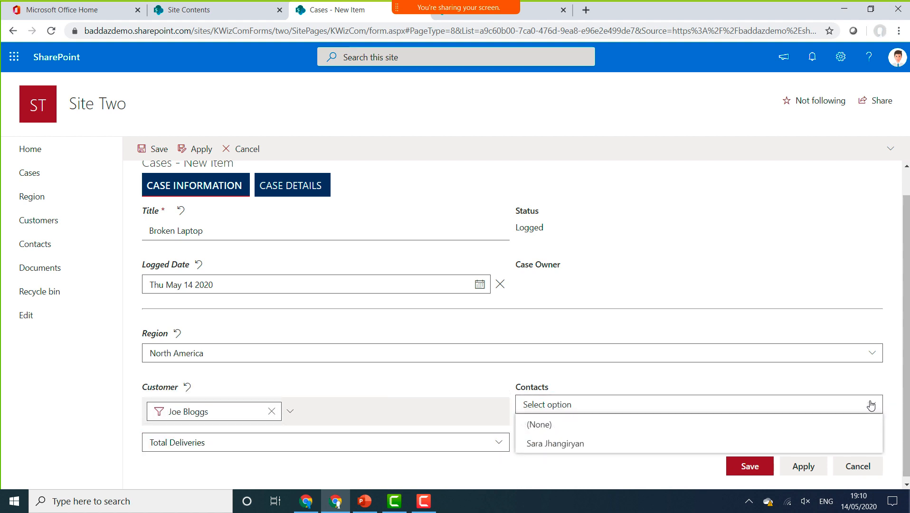
{"action": "left_click", "coordinate": [561, 446]}
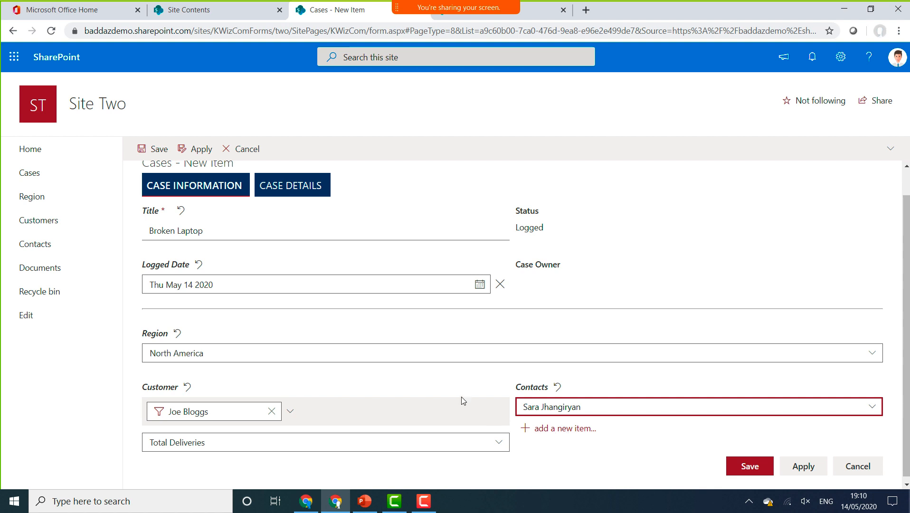
Step: Enter "The laptop is not working" as the description in Case Details and save the new case
{"action": "left_click", "coordinate": [311, 188]}
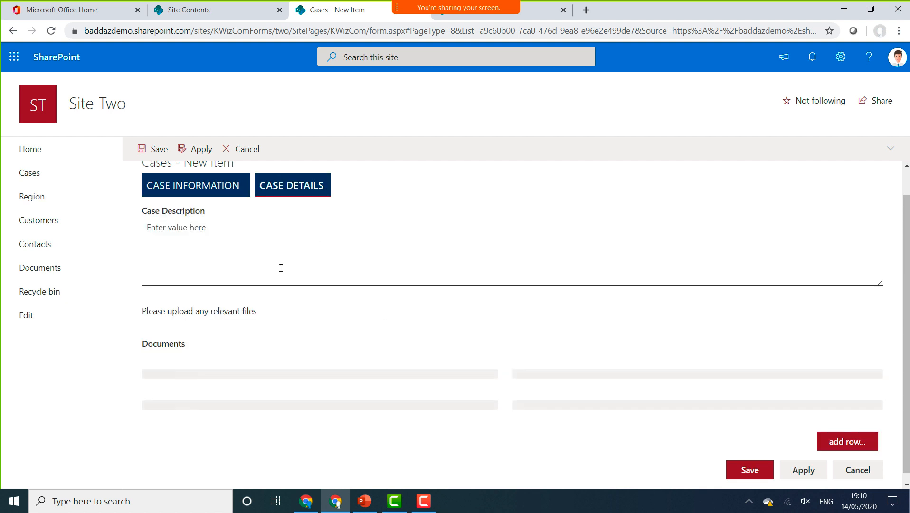
{"action": "left_click", "coordinate": [255, 247]}
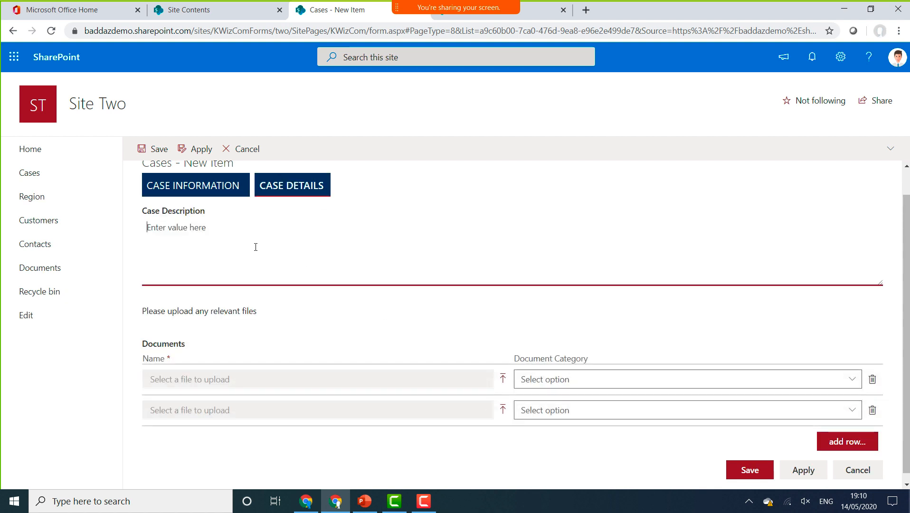
{"action": "type", "text": "The laptop is not working"}
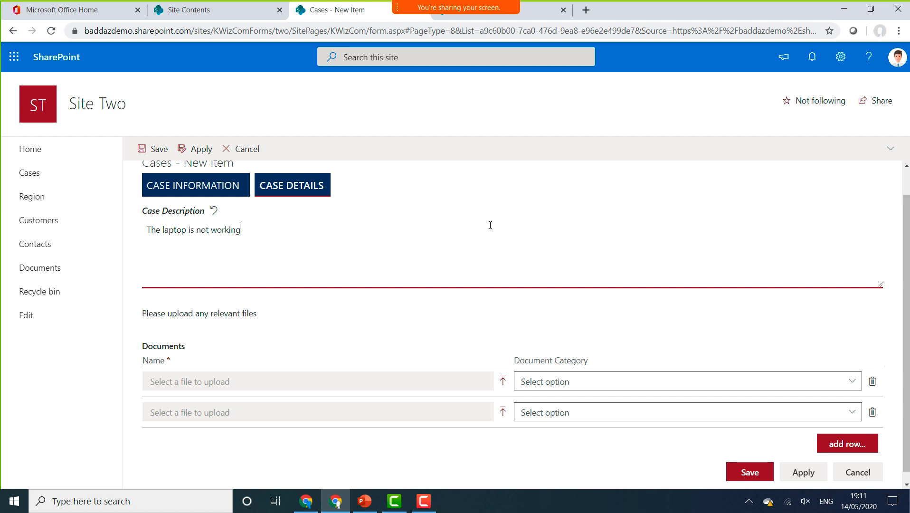
{"action": "left_click", "coordinate": [143, 148]}
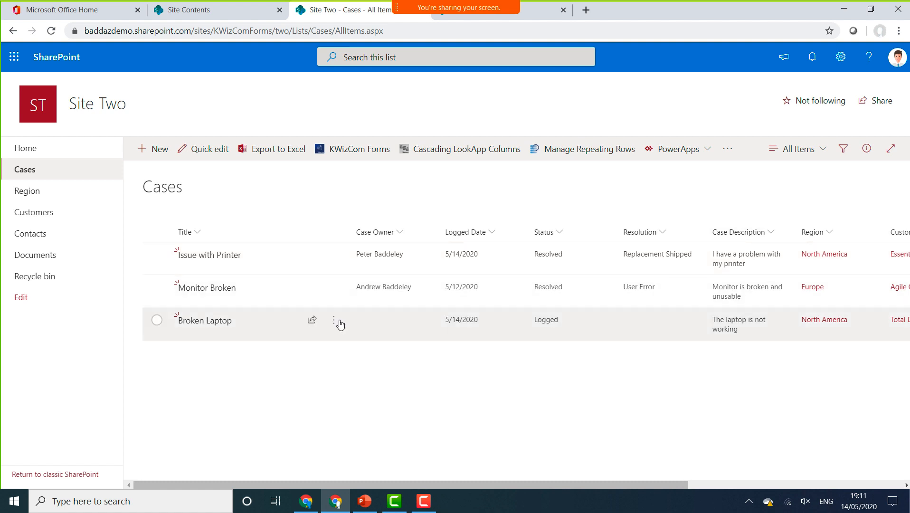
Step: Open the Broken Laptop case for editing and set its status to Assigned
{"action": "left_click", "coordinate": [159, 321]}
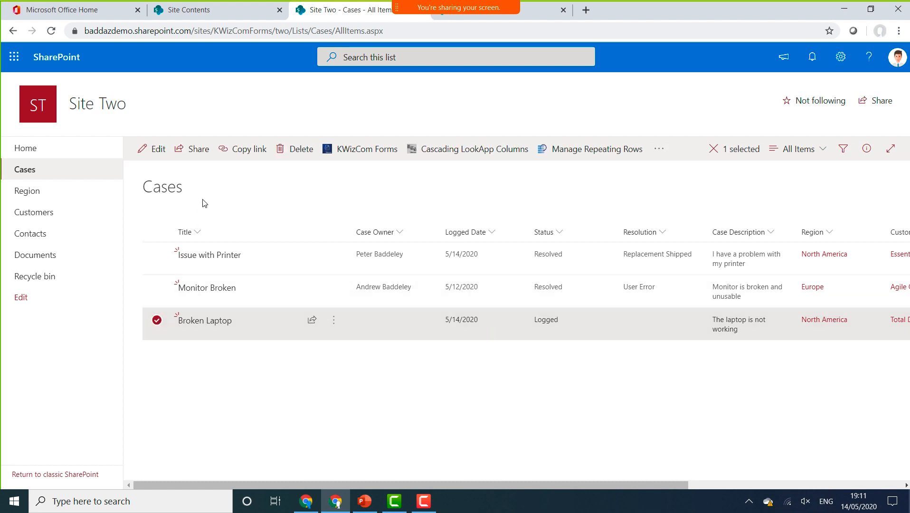
{"action": "left_click", "coordinate": [149, 151]}
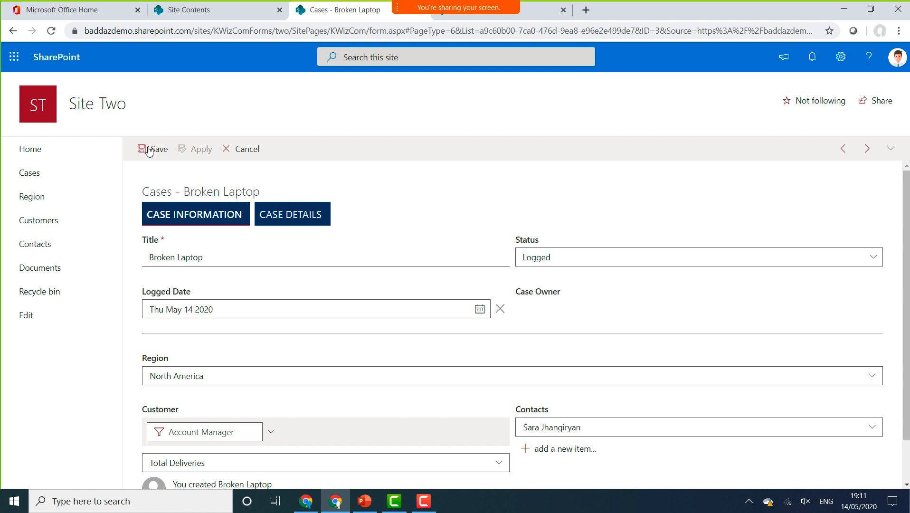
{"action": "left_click", "coordinate": [873, 258]}
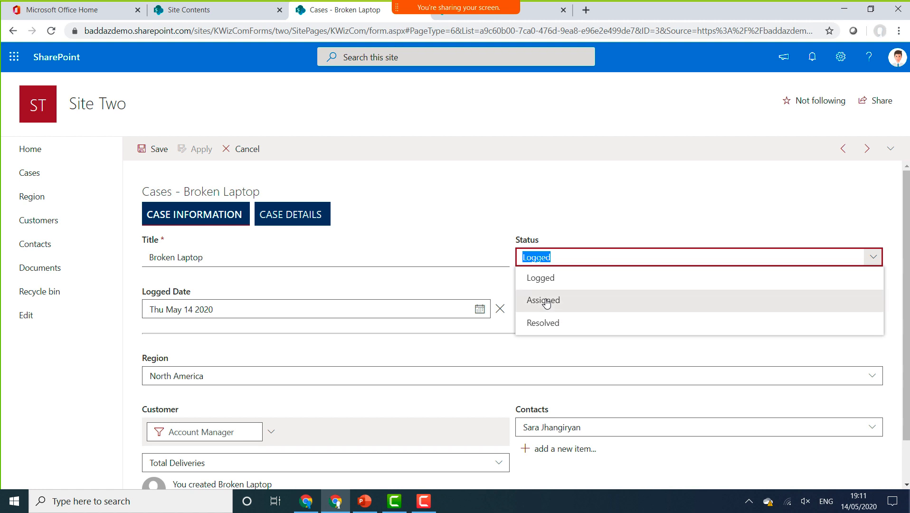
{"action": "left_click", "coordinate": [546, 302]}
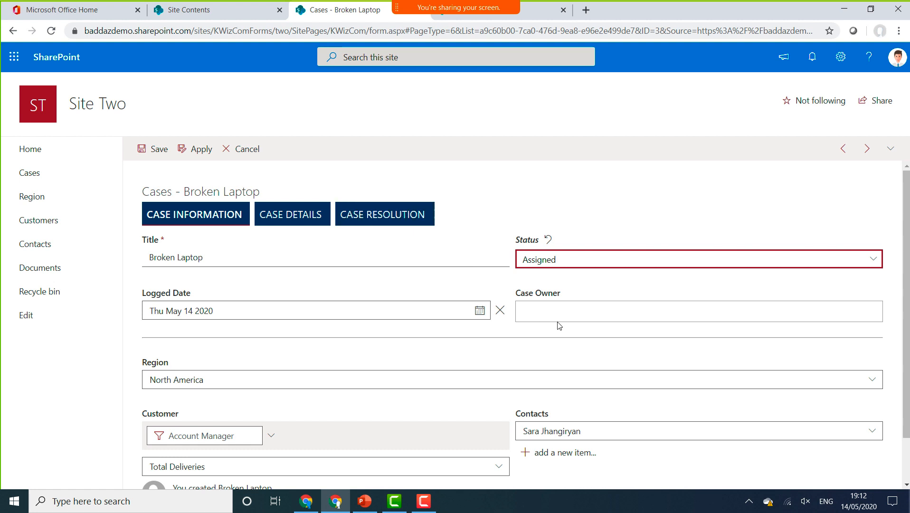
Step: Assign a case owner by searching for the person's first name, and save the Broken Laptop case
{"action": "left_click", "coordinate": [569, 314]}
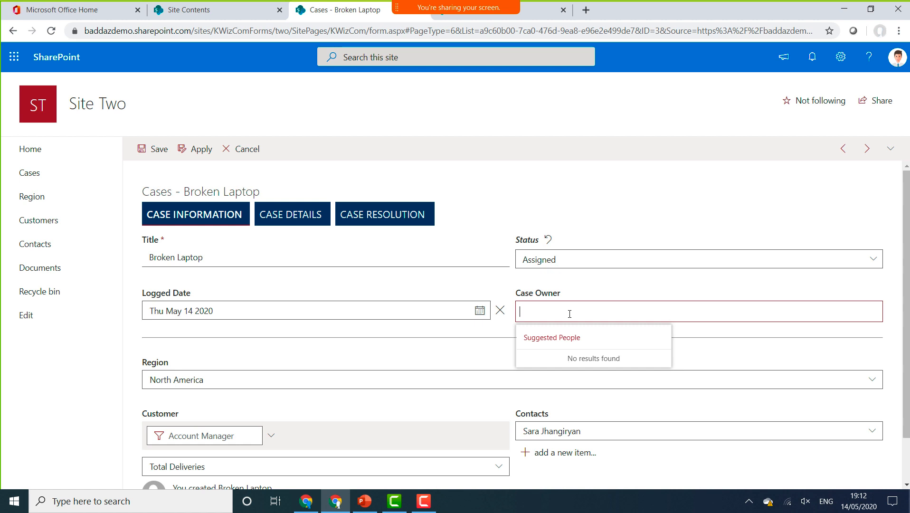
{"action": "type", "text": "peter"}
{"action": "left_click", "coordinate": [588, 371]}
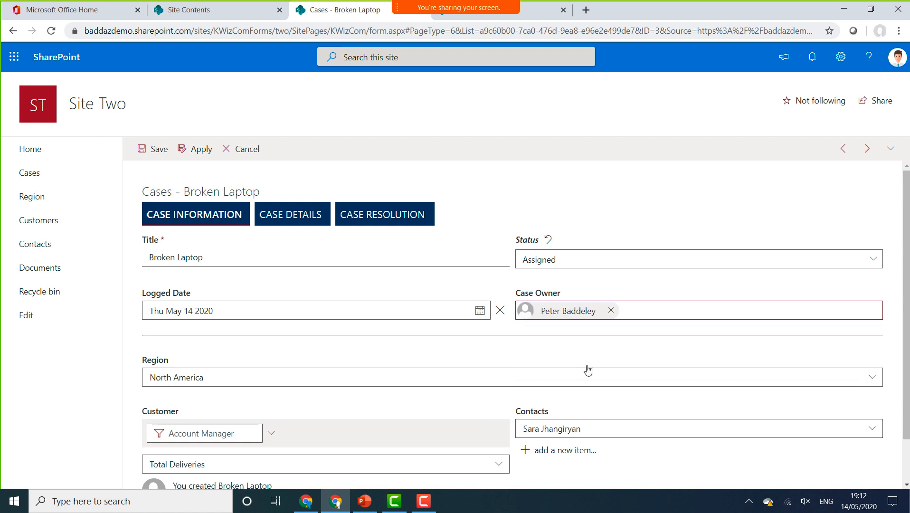
{"action": "left_click", "coordinate": [150, 156]}
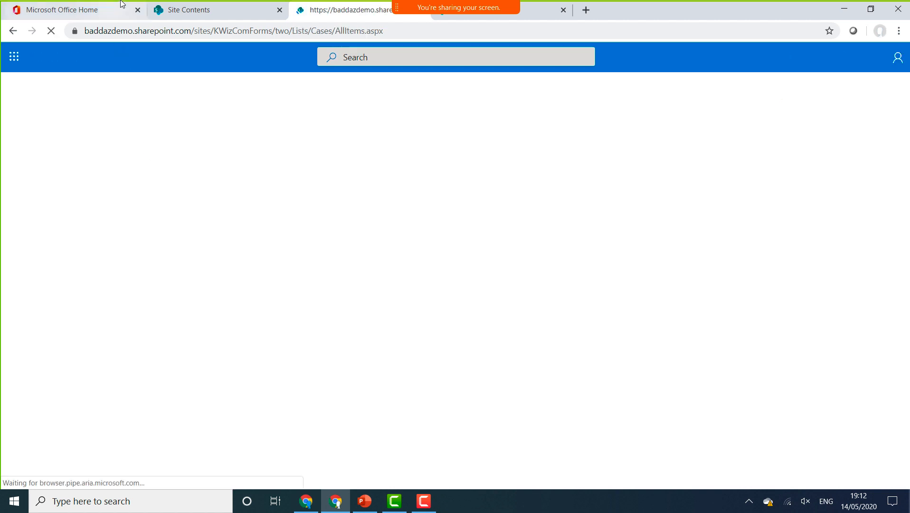
Step: Switch to Outlook through Microsoft Office Home, read the Case Broken Laptop Assigned email and close the mailbox
{"action": "left_click", "coordinate": [97, 15]}
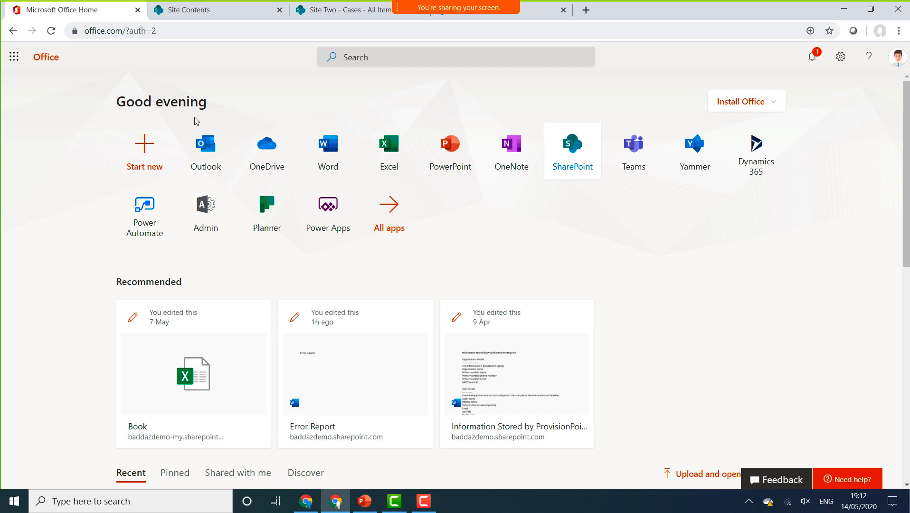
{"action": "left_click", "coordinate": [213, 145]}
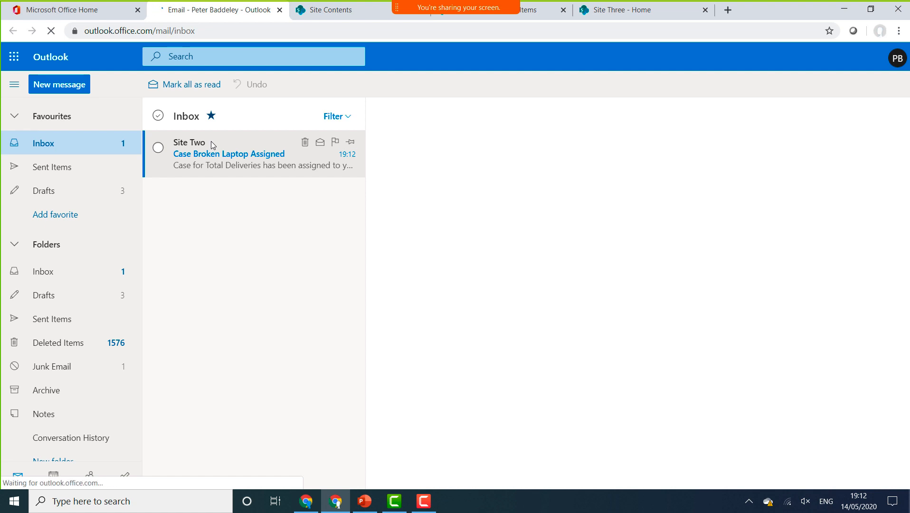
{"action": "left_click", "coordinate": [212, 145]}
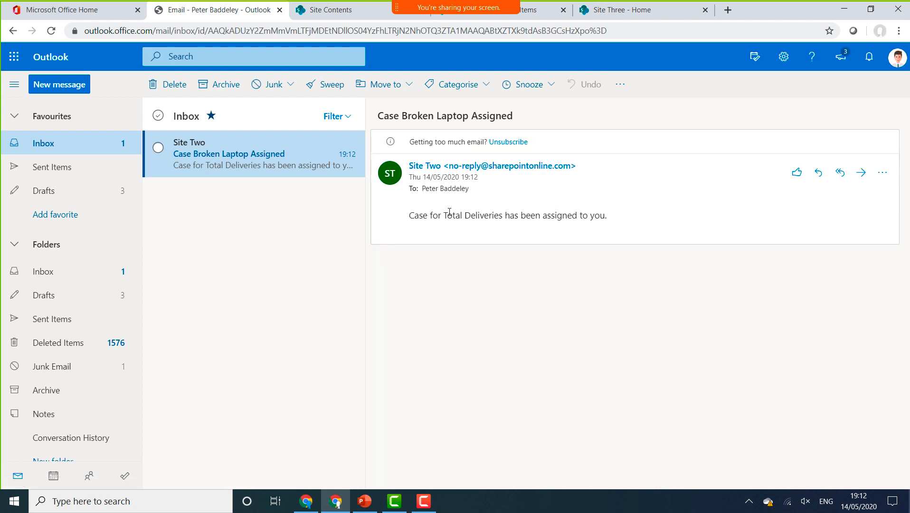
{"action": "left_click", "coordinate": [280, 10]}
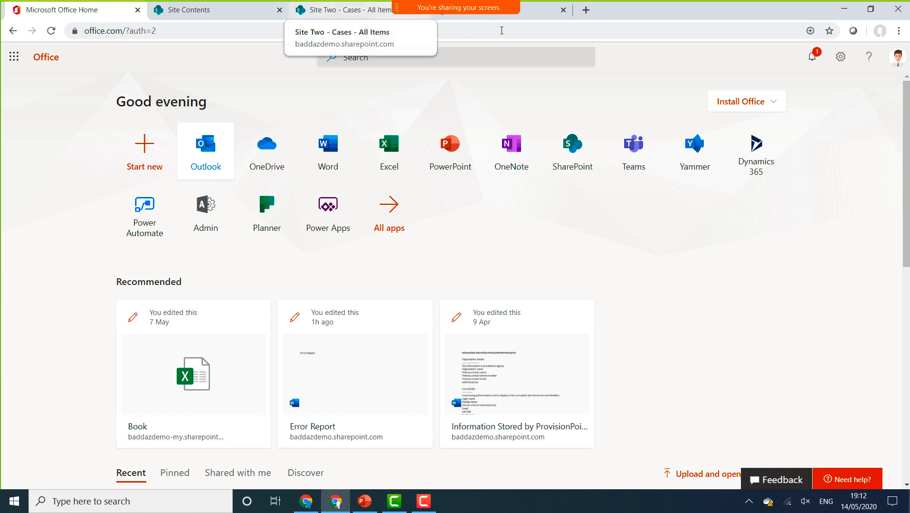
Step: Return to the Cases list on Site Two and reopen the Broken Laptop case for editing
{"action": "left_click", "coordinate": [345, 10]}
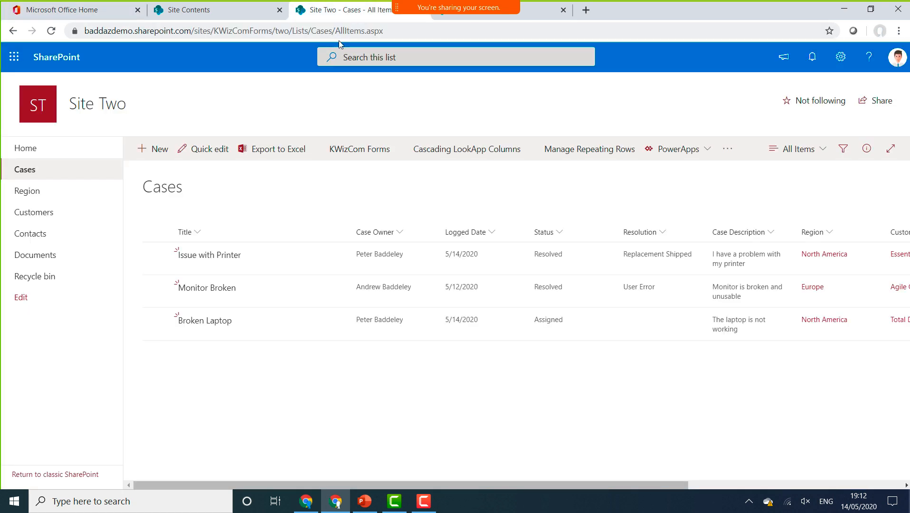
{"action": "left_click", "coordinate": [156, 321]}
{"action": "left_click", "coordinate": [153, 151]}
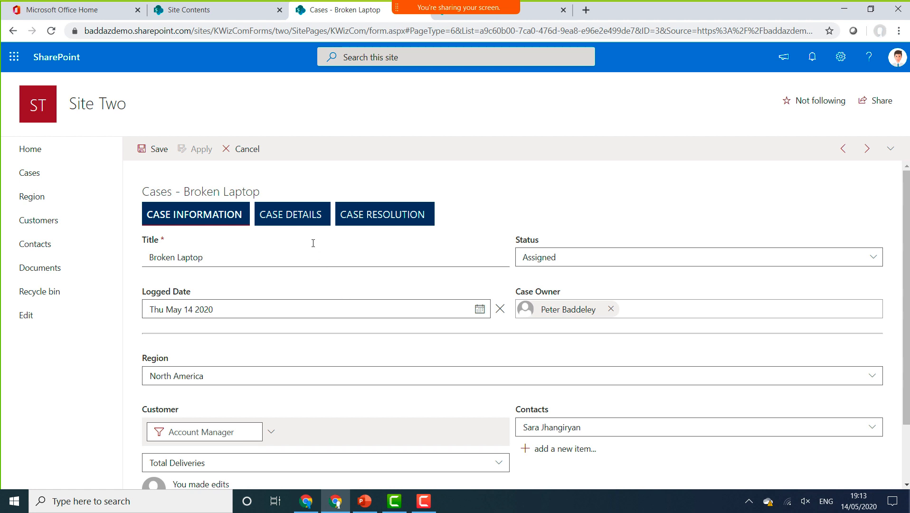
Step: Upload the Report Word file from the KWizCom folder to the case's Documents and set its document category to Reports
{"action": "left_click", "coordinate": [311, 224]}
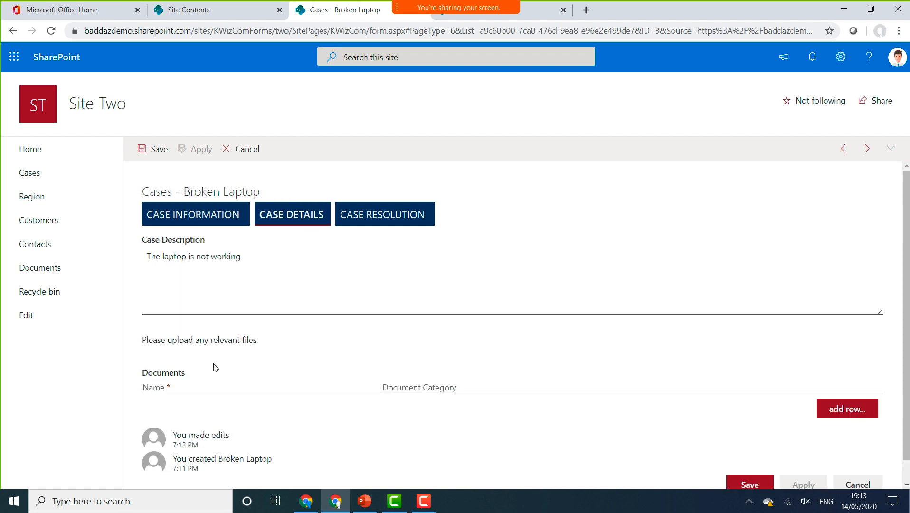
{"action": "left_click", "coordinate": [837, 415]}
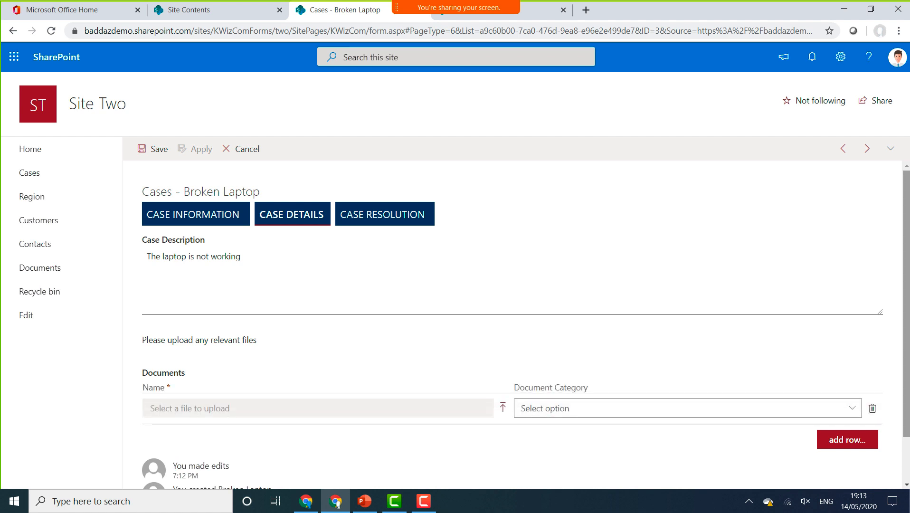
{"action": "left_click", "coordinate": [502, 408]}
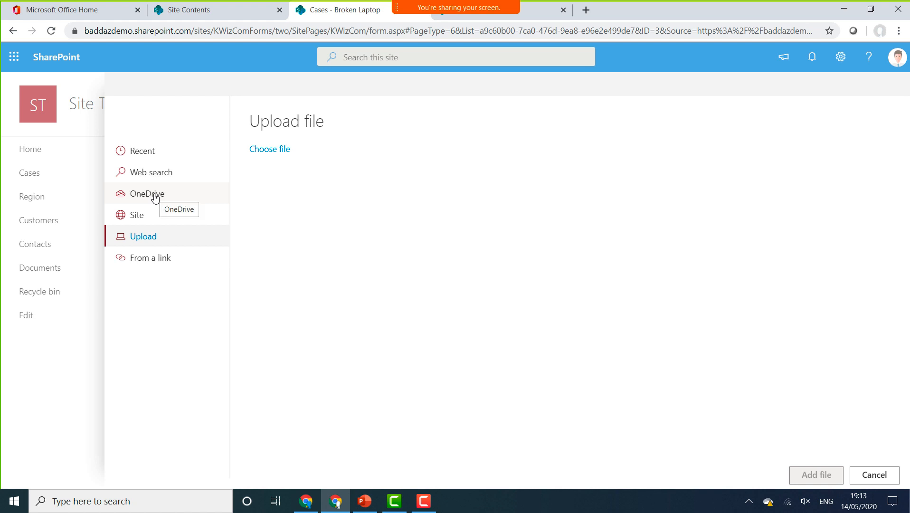
{"action": "left_click", "coordinate": [278, 150]}
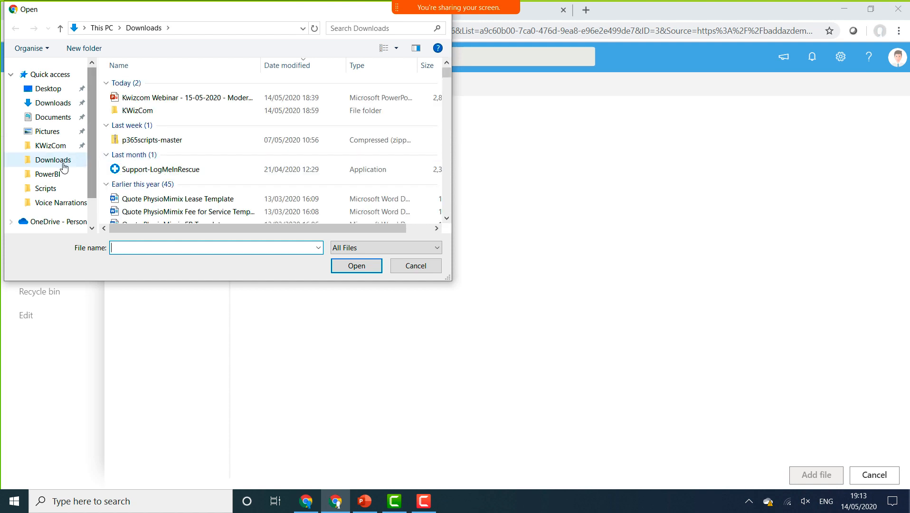
{"action": "left_click", "coordinate": [60, 149]}
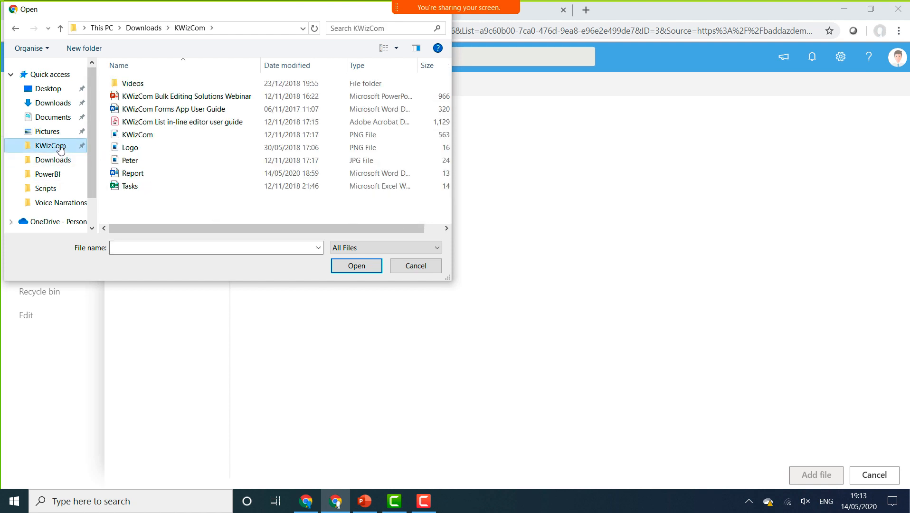
{"action": "left_click", "coordinate": [172, 173]}
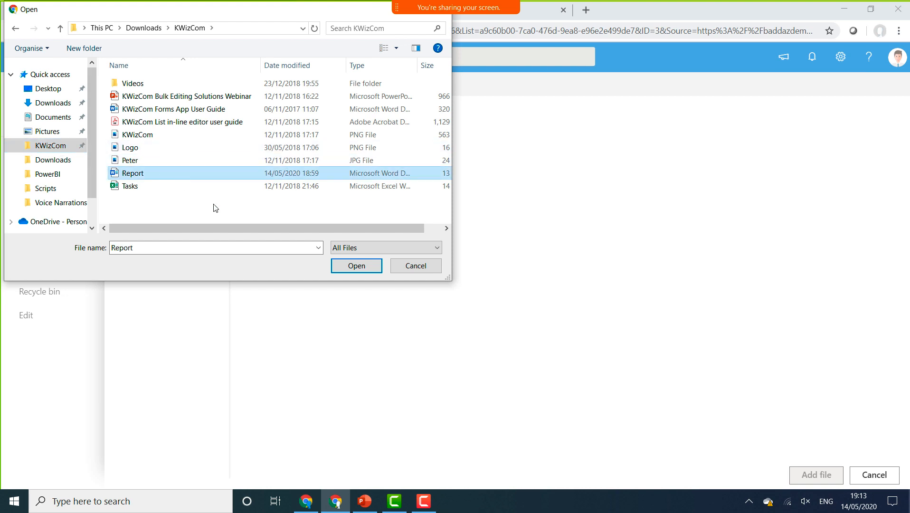
{"action": "left_click", "coordinate": [356, 267]}
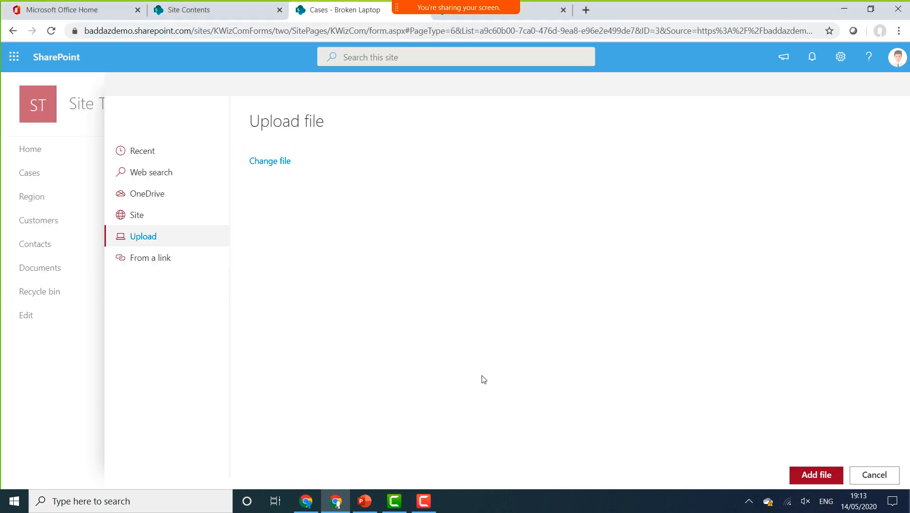
{"action": "left_click", "coordinate": [816, 474]}
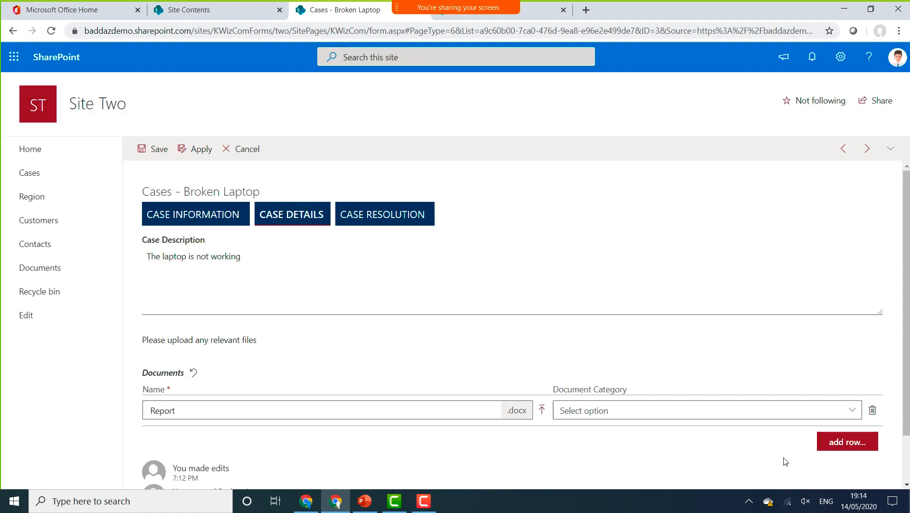
{"action": "left_click", "coordinate": [851, 411]}
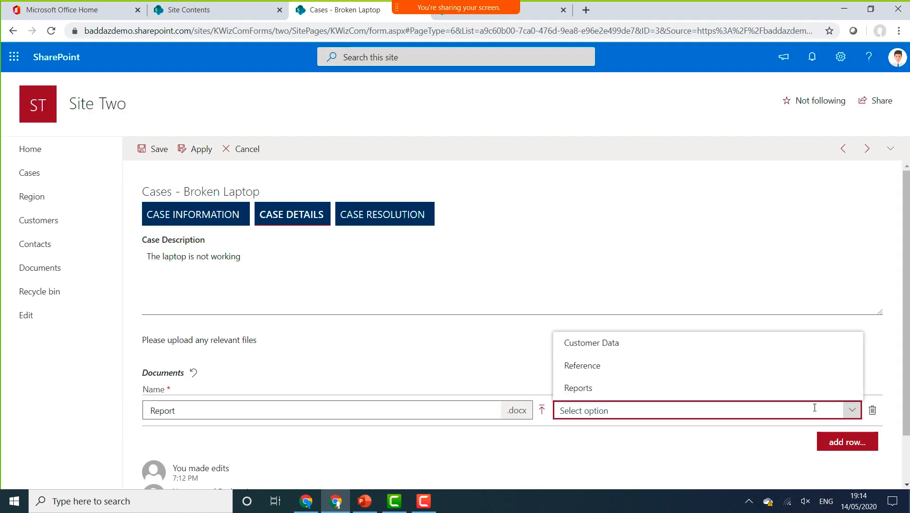
{"action": "left_click", "coordinate": [604, 397]}
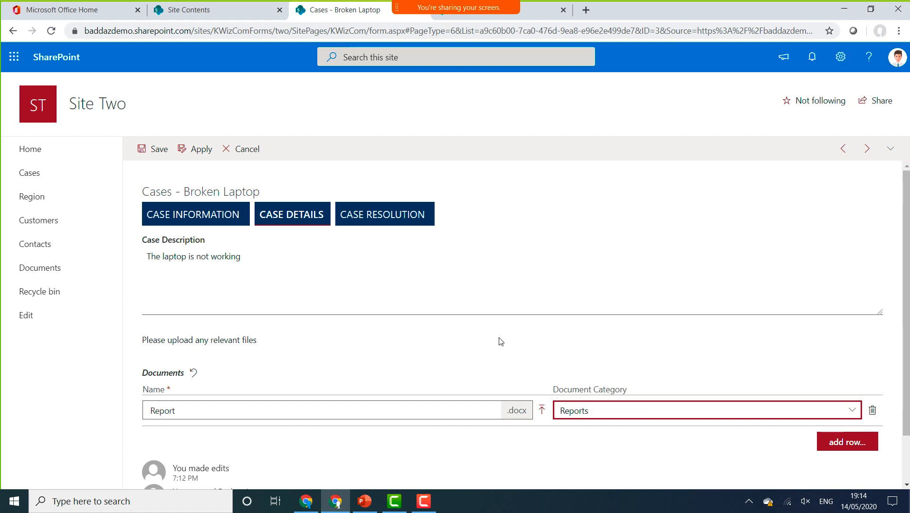
Step: Add a case resolution note dated May 14 2020 with the title Investigation and the text "This is what i found"
{"action": "left_click", "coordinate": [376, 216]}
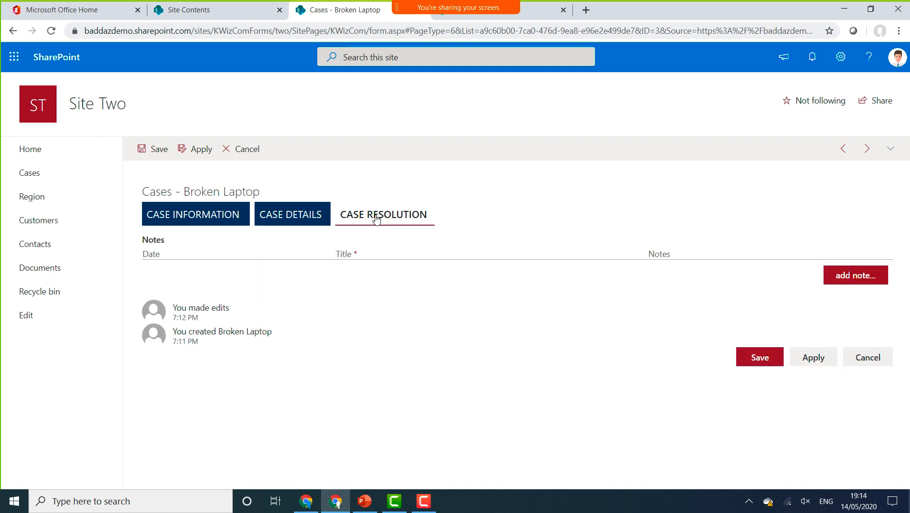
{"action": "left_click", "coordinate": [859, 281]}
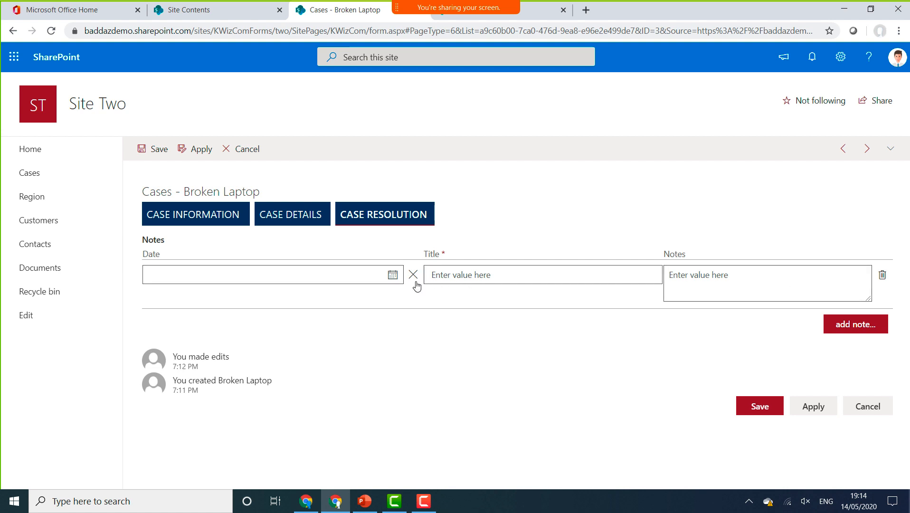
{"action": "left_click", "coordinate": [392, 275]}
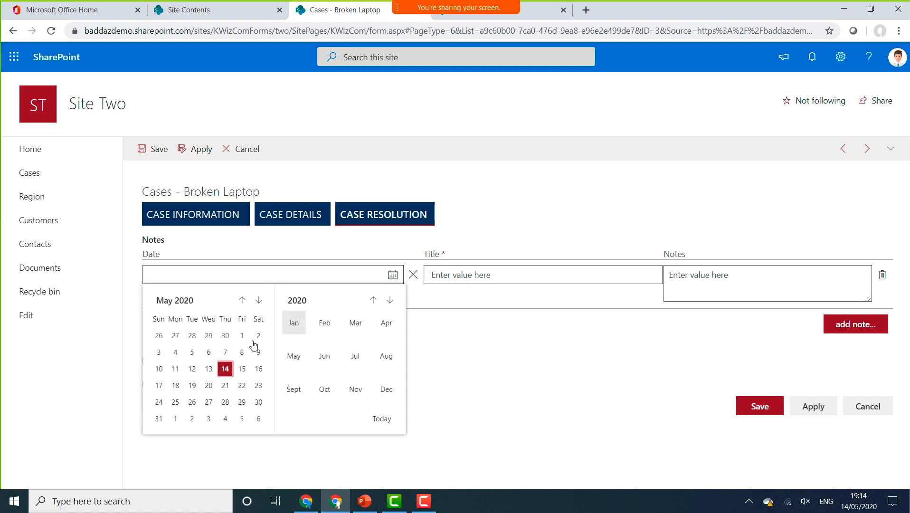
{"action": "left_click", "coordinate": [225, 369]}
{"action": "left_click", "coordinate": [492, 275]}
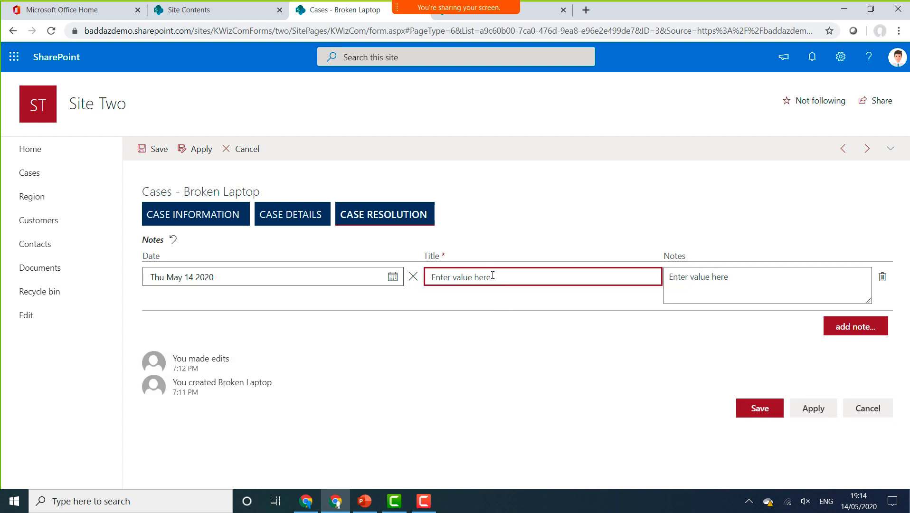
{"action": "type", "text": "Investigation"}
{"action": "left_click", "coordinate": [712, 270]}
{"action": "type", "text": "Th"}
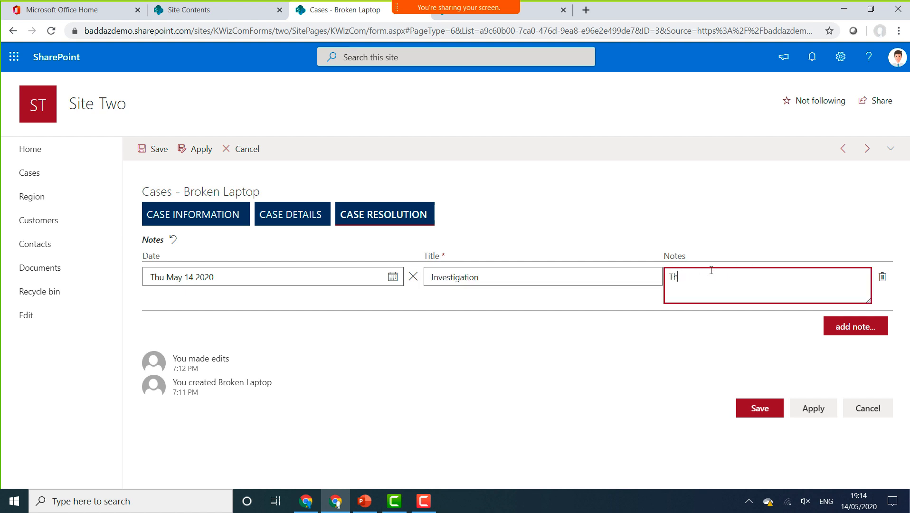
{"action": "type", "text": "is is what i foudn"}
{"action": "type", "text": "nd"}
Step: Add a second note dated May 15 2020, titled Testing with the text "Did some testing", and apply the changes to the case
{"action": "left_click", "coordinate": [845, 329]}
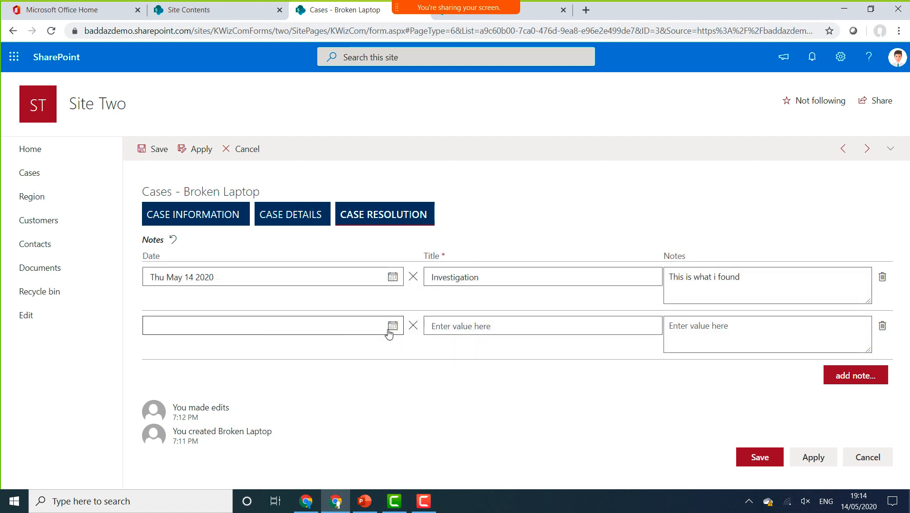
{"action": "left_click", "coordinate": [392, 327]}
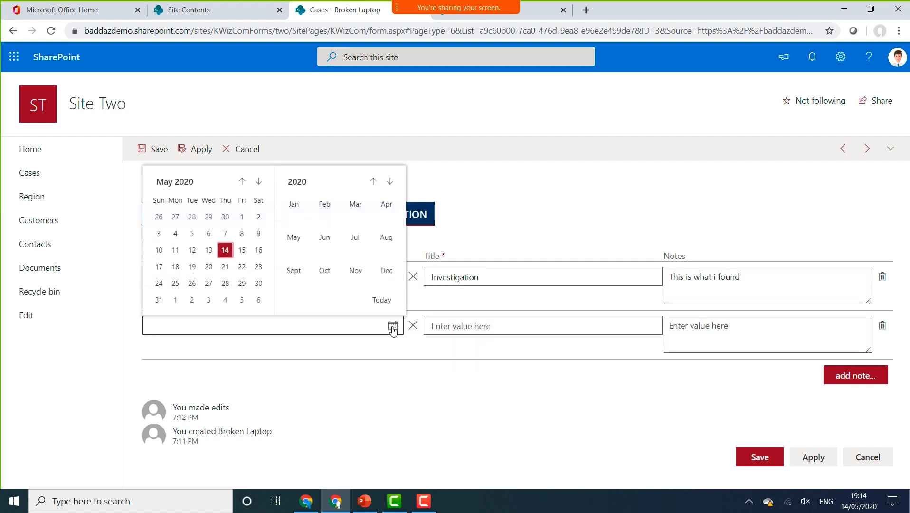
{"action": "left_click", "coordinate": [244, 250]}
{"action": "left_click", "coordinate": [491, 326]}
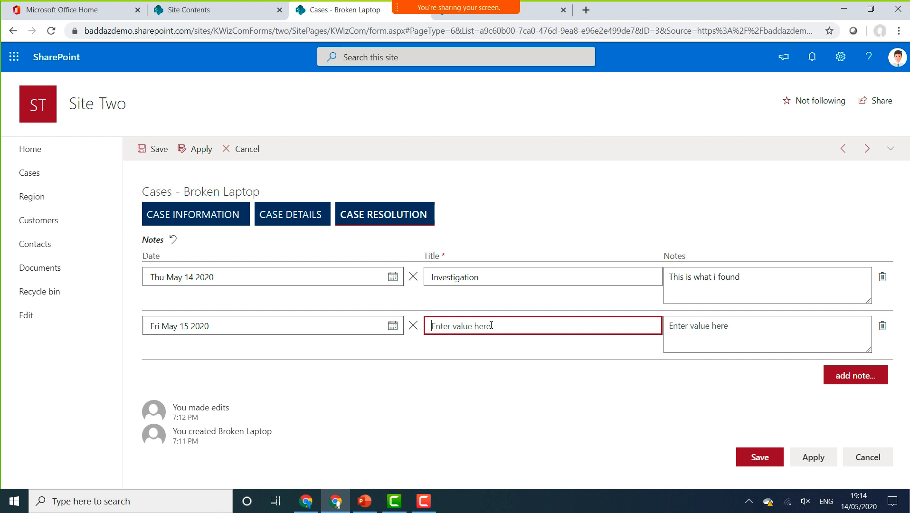
{"action": "type", "text": "Testing"}
{"action": "left_click", "coordinate": [707, 327]}
{"action": "type", "text": "Did "}
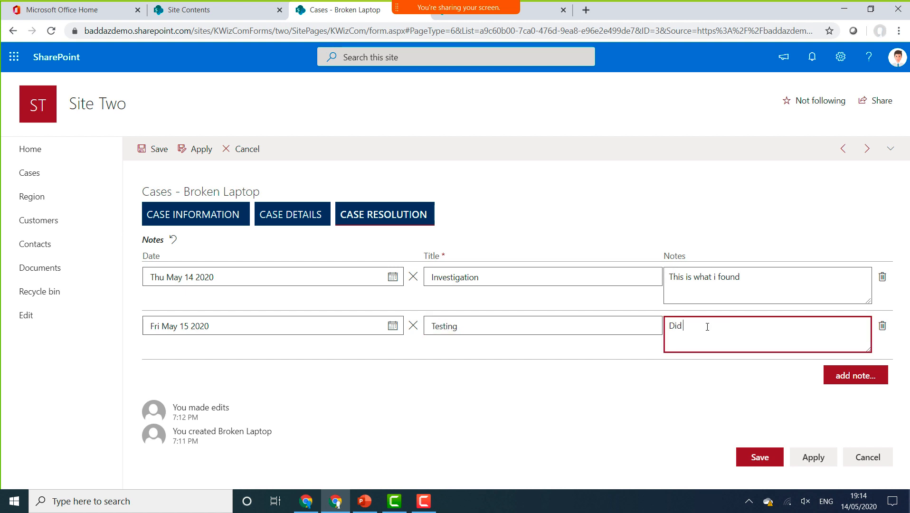
{"action": "type", "text": "some testing"}
{"action": "left_click", "coordinate": [815, 463]}
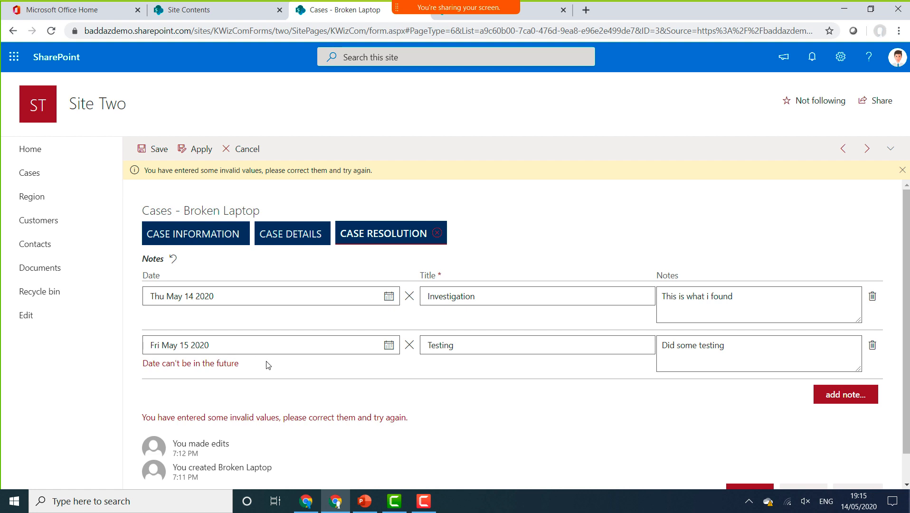
Step: Set the Testing note's date to May 14 2020, apply the case changes and dismiss the site notification
{"action": "left_click", "coordinate": [388, 345]}
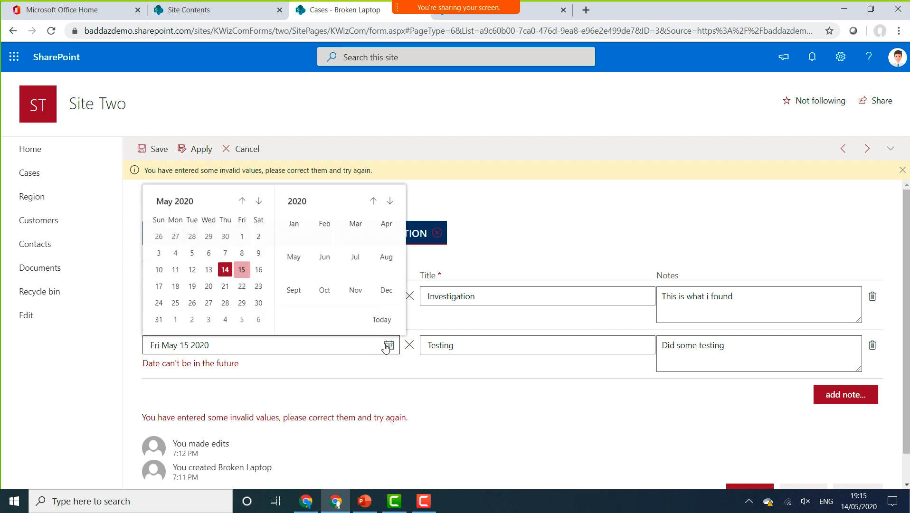
{"action": "left_click", "coordinate": [225, 270]}
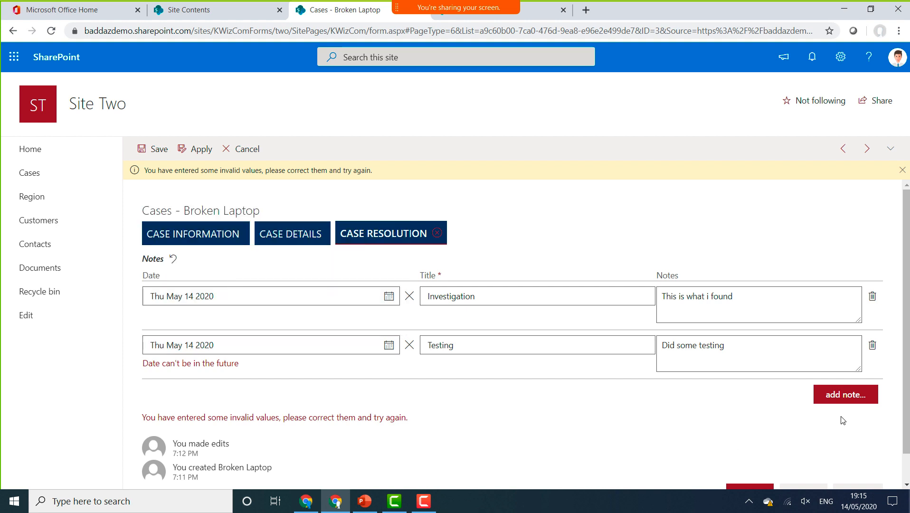
{"action": "scroll", "coordinate": [823, 430], "scroll_direction": "down", "scroll_amount": 1}
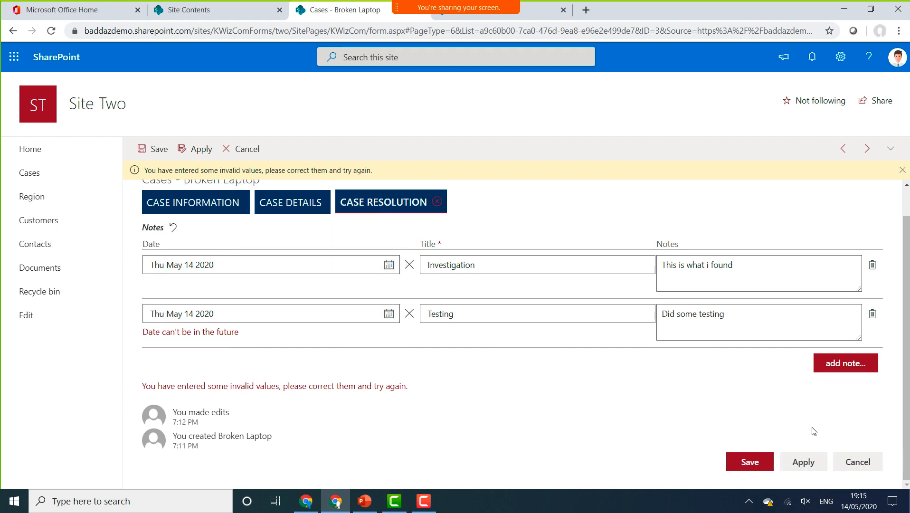
{"action": "left_click", "coordinate": [792, 465]}
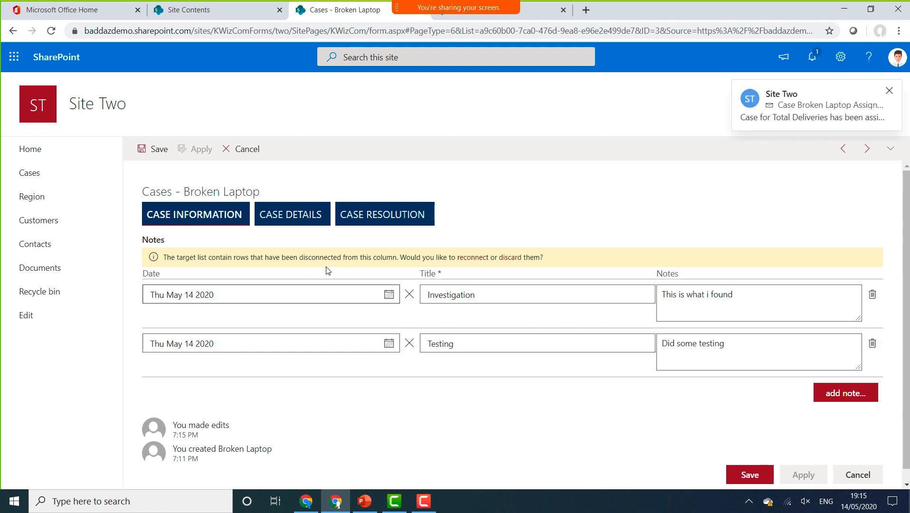
{"action": "left_click", "coordinate": [888, 90]}
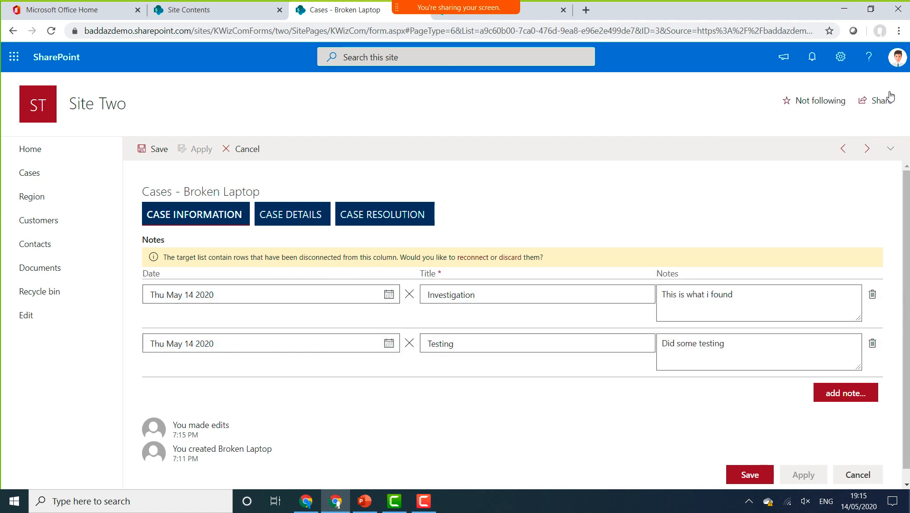
Step: Set the Broken Laptop case's status to Resolved in the case information and try to apply the change
{"action": "left_click", "coordinate": [199, 214]}
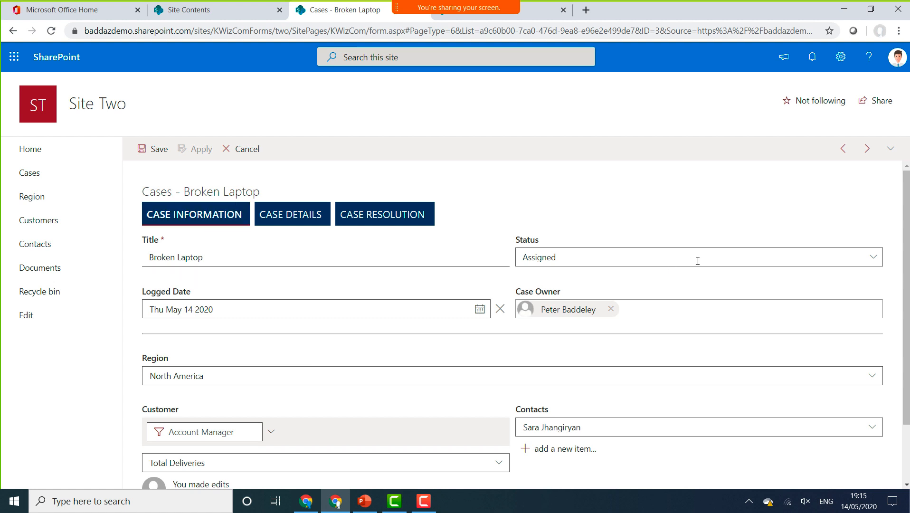
{"action": "left_click", "coordinate": [876, 259]}
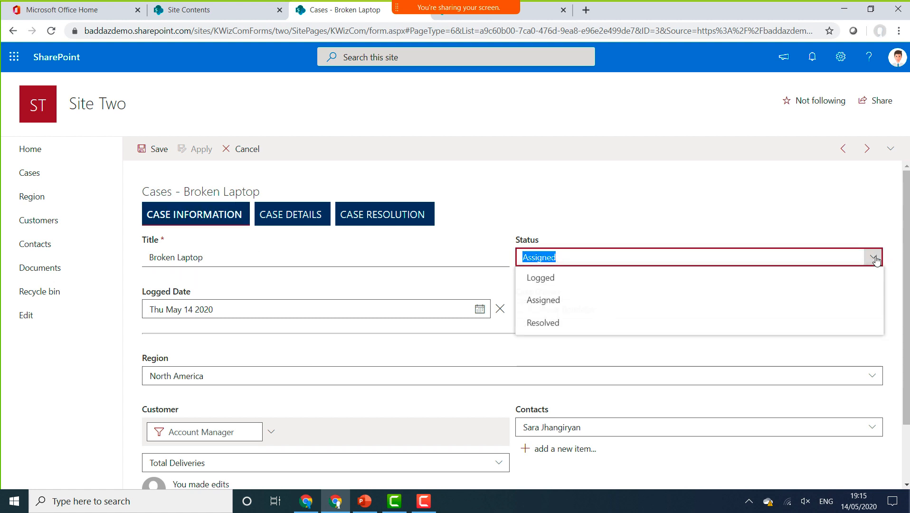
{"action": "left_click", "coordinate": [565, 322]}
{"action": "left_click", "coordinate": [200, 147]}
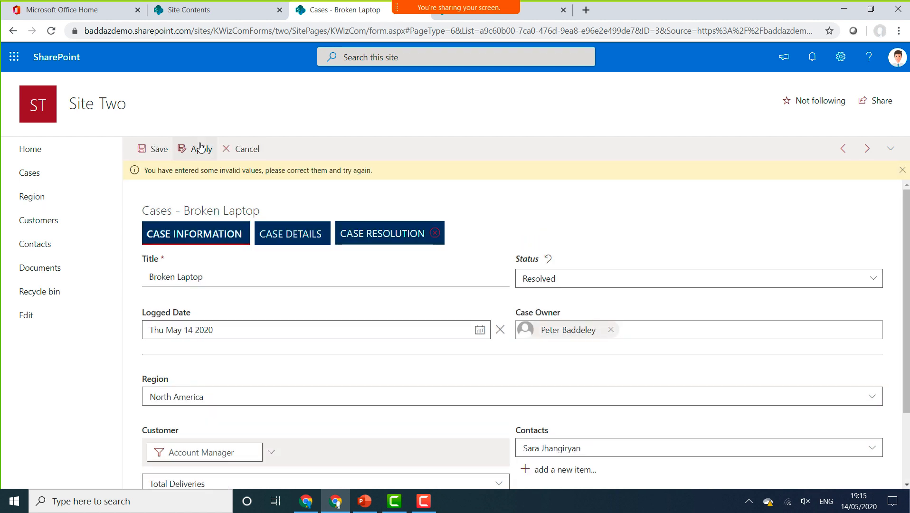
Step: Set the case's resolution to Fix Required and save the Broken Laptop case
{"action": "left_click", "coordinate": [415, 242]}
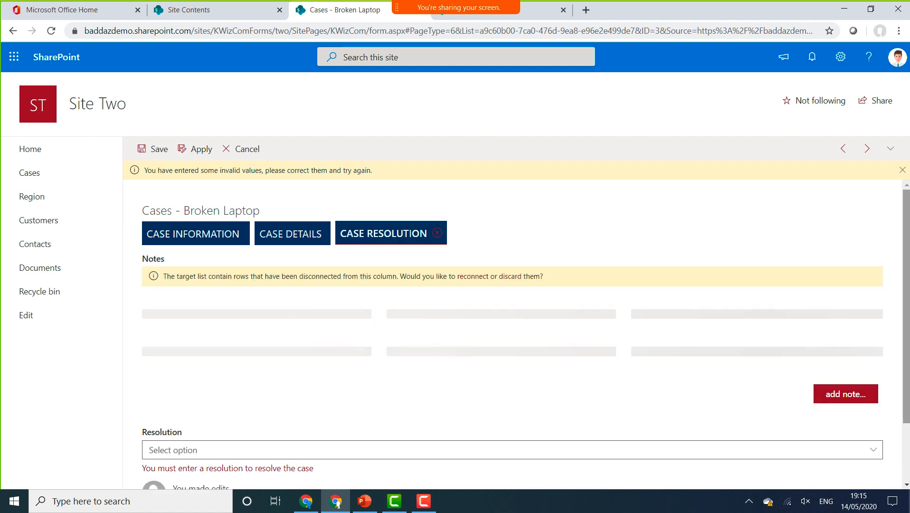
{"action": "scroll", "coordinate": [414, 242], "scroll_direction": "down", "scroll_amount": 1}
{"action": "left_click_drag", "start_coordinate": [906, 332], "coordinate": [906, 378]}
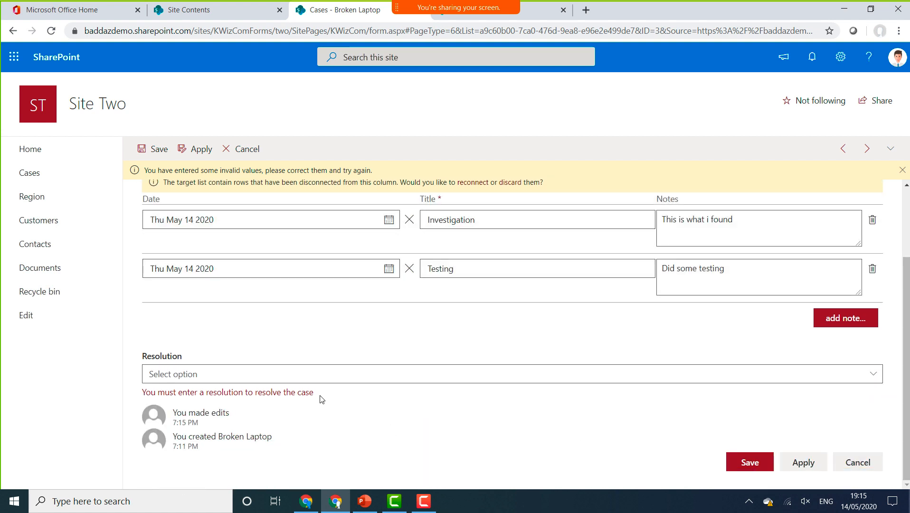
{"action": "left_click", "coordinate": [873, 374]}
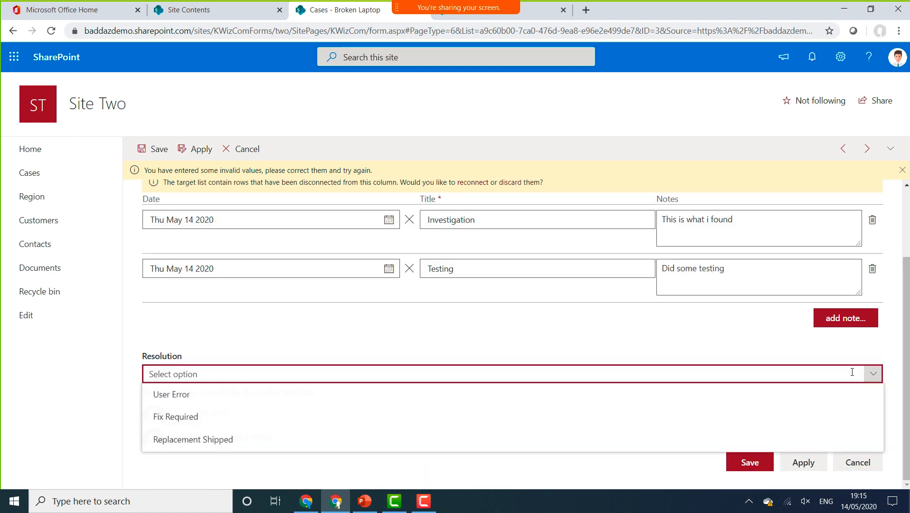
{"action": "left_click", "coordinate": [180, 416]}
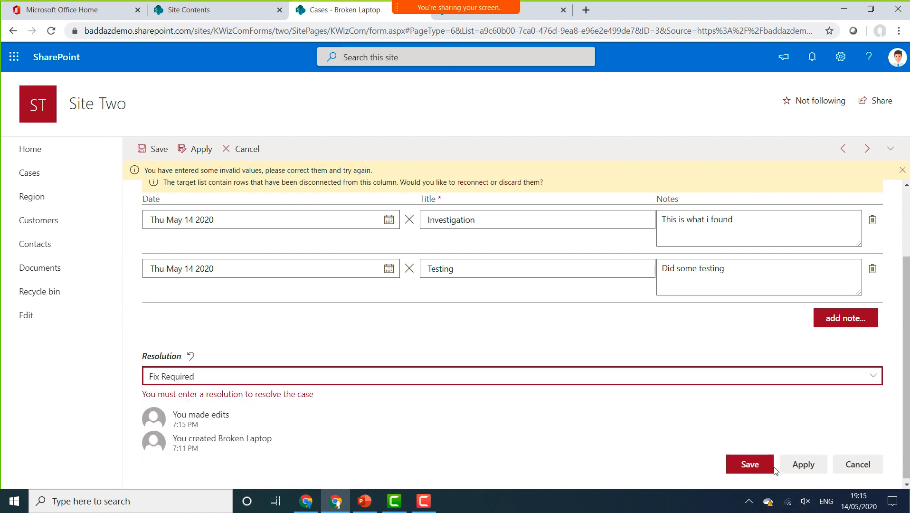
{"action": "left_click", "coordinate": [759, 469]}
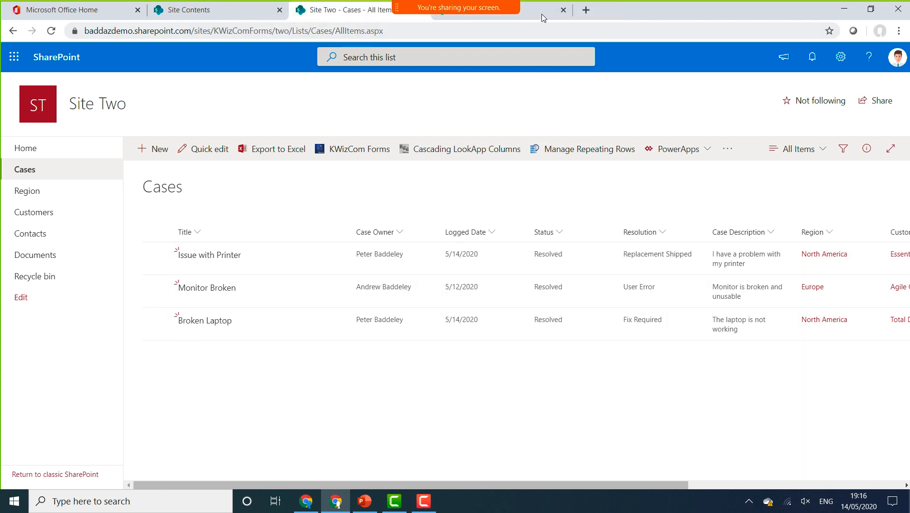
Step: Switch to Site Three and review the lists and apps in its site contents
{"action": "left_click", "coordinate": [541, 13]}
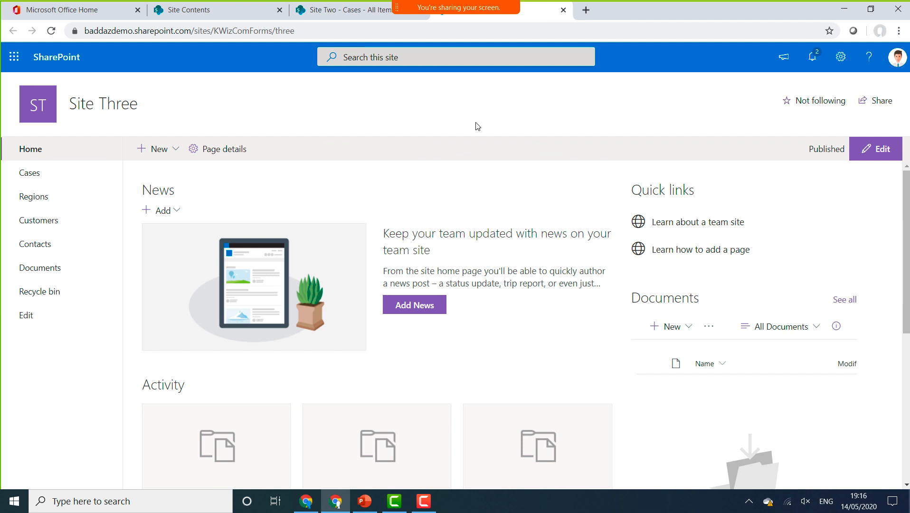
{"action": "left_click", "coordinate": [840, 57]}
{"action": "left_click", "coordinate": [772, 170]}
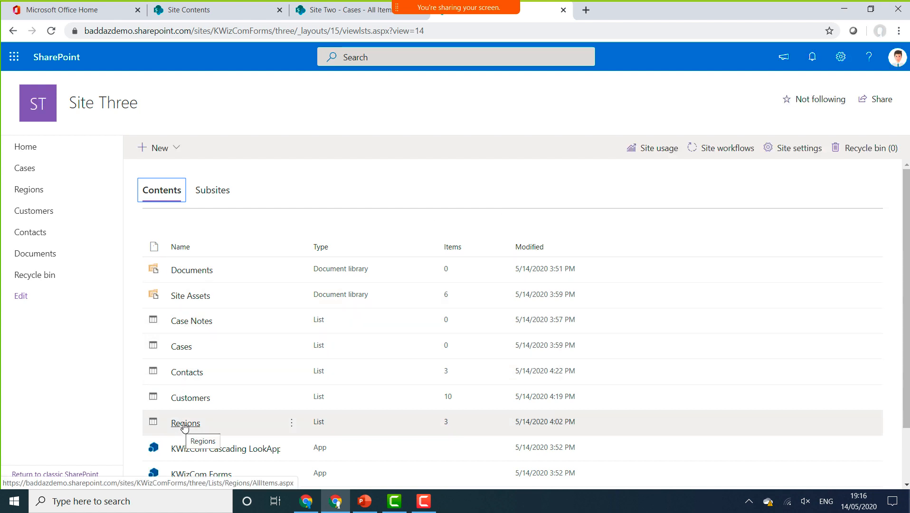
Step: Open the Cases list on Site Three, examine its standard new item form and close the form
{"action": "left_click", "coordinate": [45, 167]}
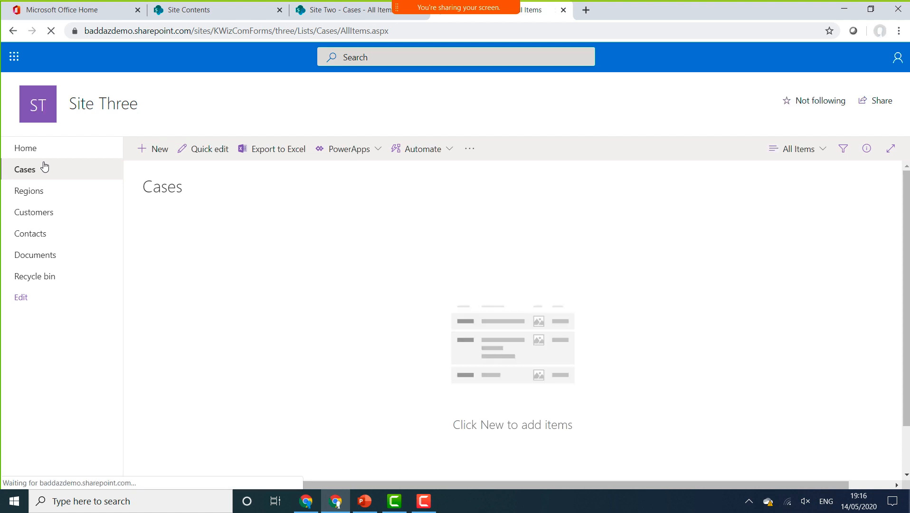
{"action": "left_click", "coordinate": [159, 151]}
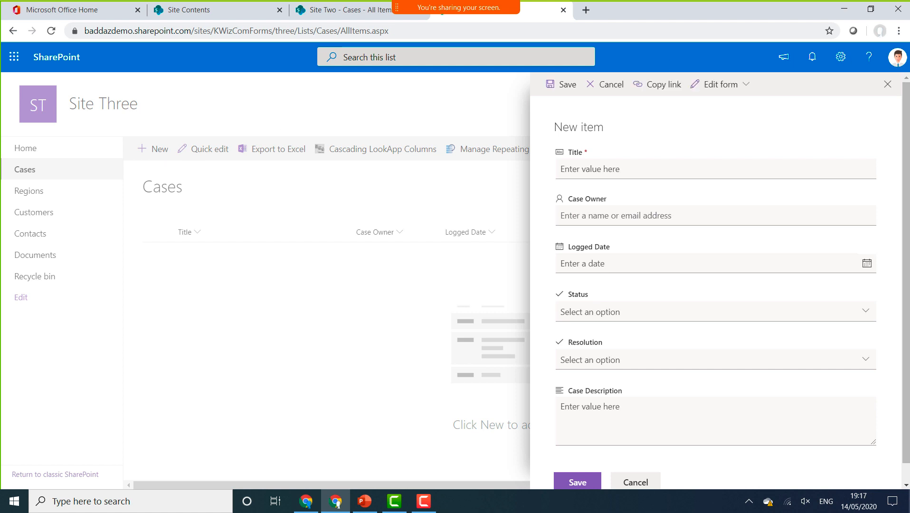
{"action": "left_click", "coordinate": [888, 85]}
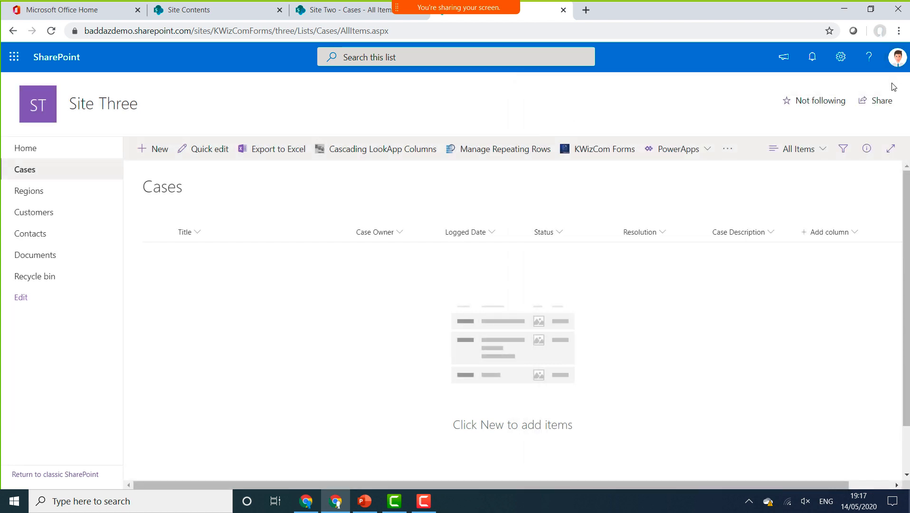
Step: Open the Form Layout settings in KWizCom Forms for the Cases list and check the options for displaying groups
{"action": "left_click", "coordinate": [600, 155]}
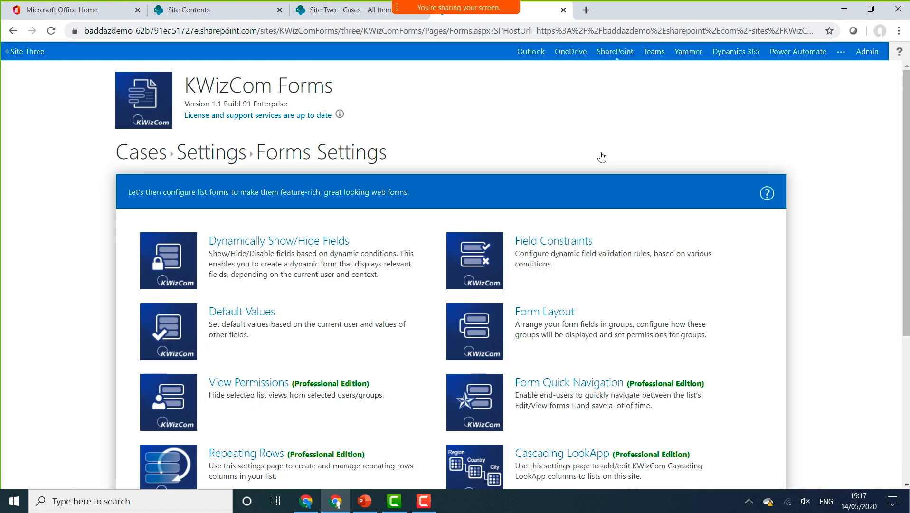
{"action": "left_click", "coordinate": [558, 311]}
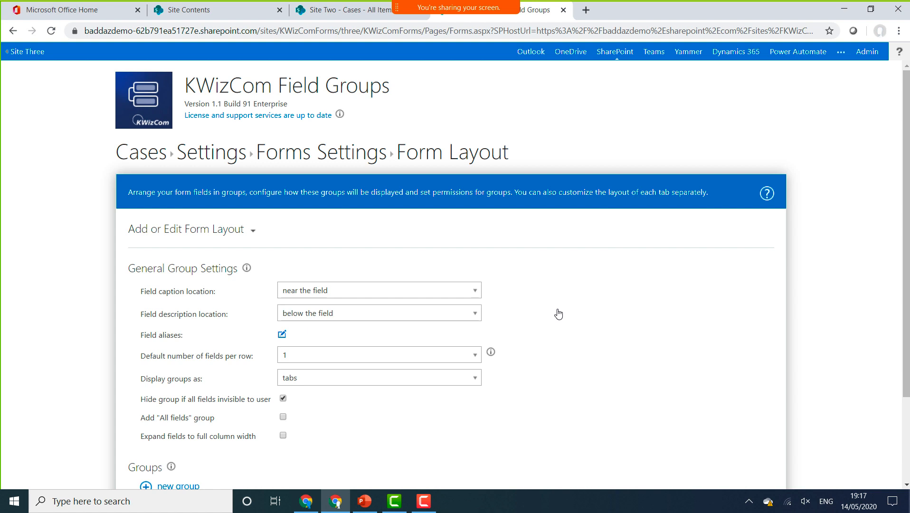
{"action": "left_click_drag", "start_coordinate": [908, 345], "coordinate": [908, 431]}
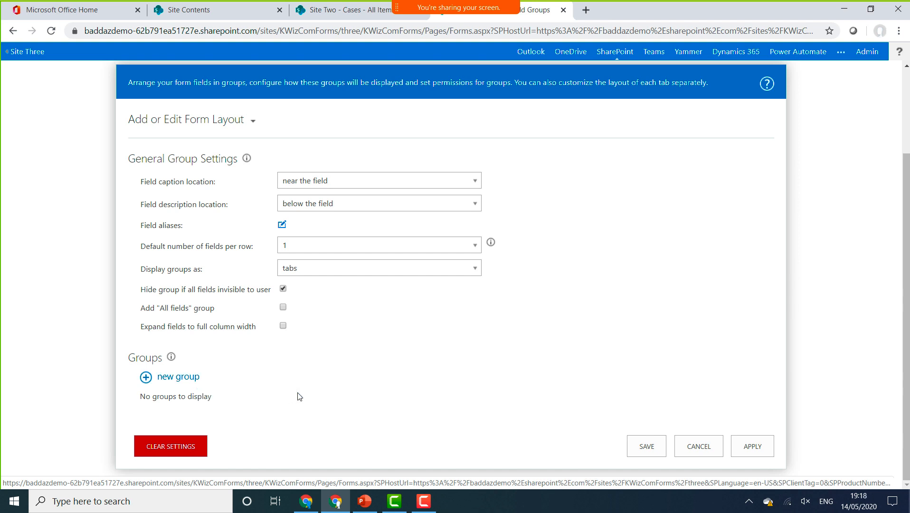
{"action": "left_click", "coordinate": [475, 270]}
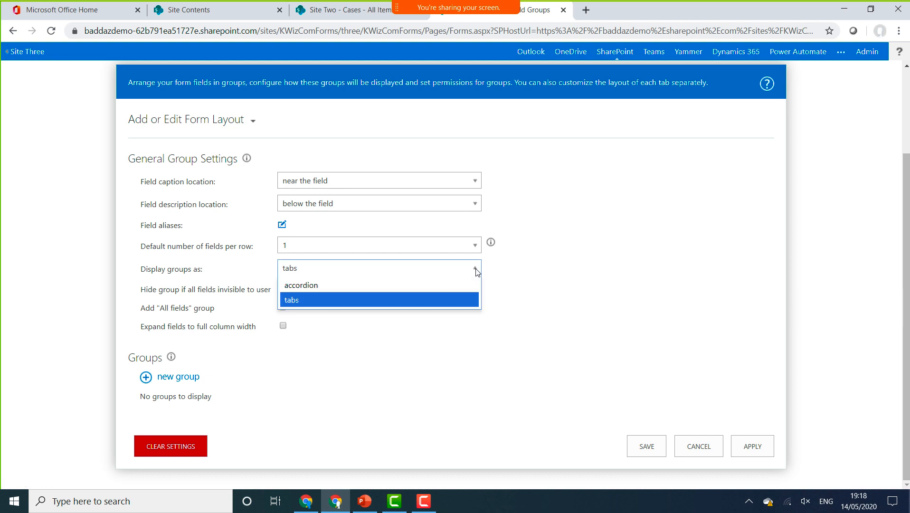
{"action": "left_click", "coordinate": [477, 270]}
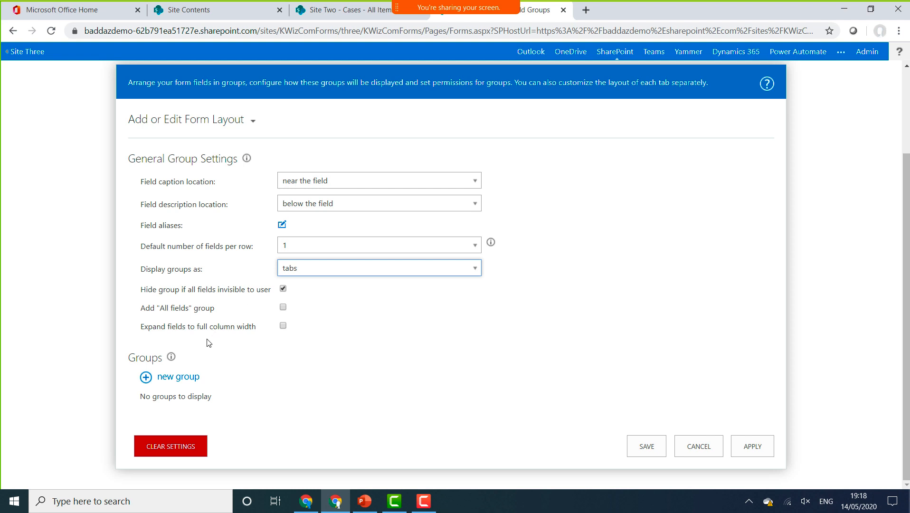
Step: Add a form group named Case Information with two columns per row
{"action": "left_click", "coordinate": [191, 377]}
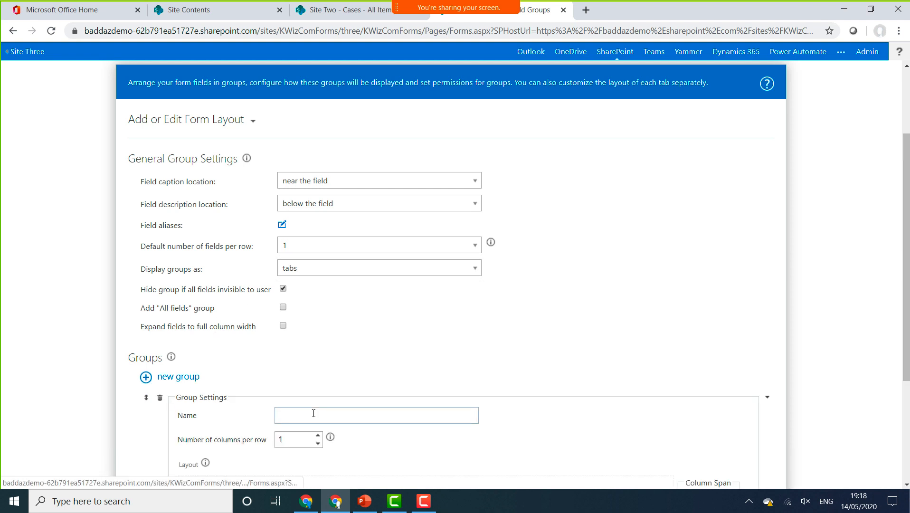
{"action": "scroll", "coordinate": [311, 416], "scroll_direction": "down", "scroll_amount": 3}
{"action": "left_click", "coordinate": [314, 248]}
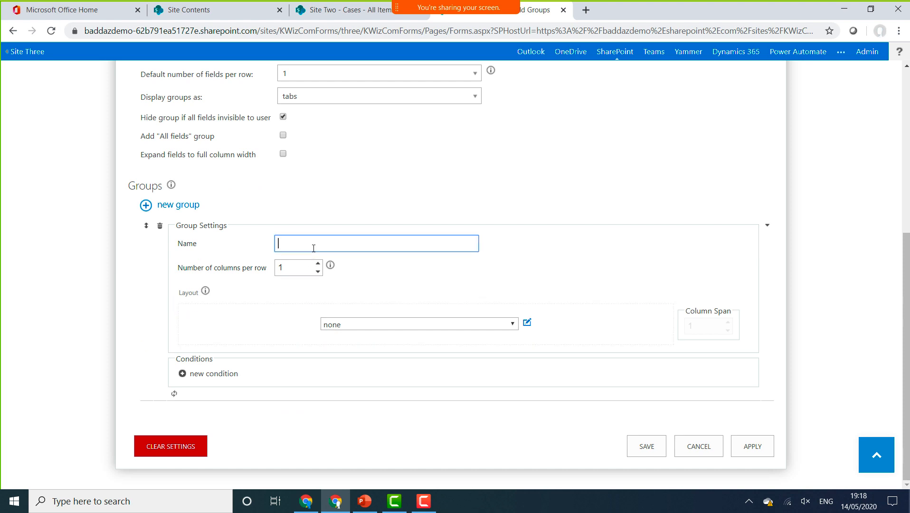
{"action": "type", "text": "Case Information"}
{"action": "left_click", "coordinate": [317, 264]}
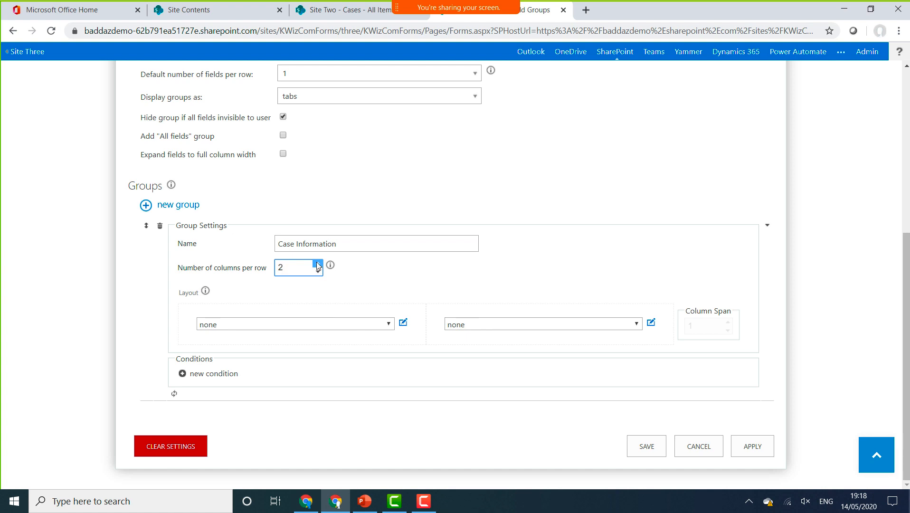
Step: Lay out the Case Information group with Title and Status in the first row and Logged Date and Case Owner in a second row
{"action": "left_click", "coordinate": [388, 323]}
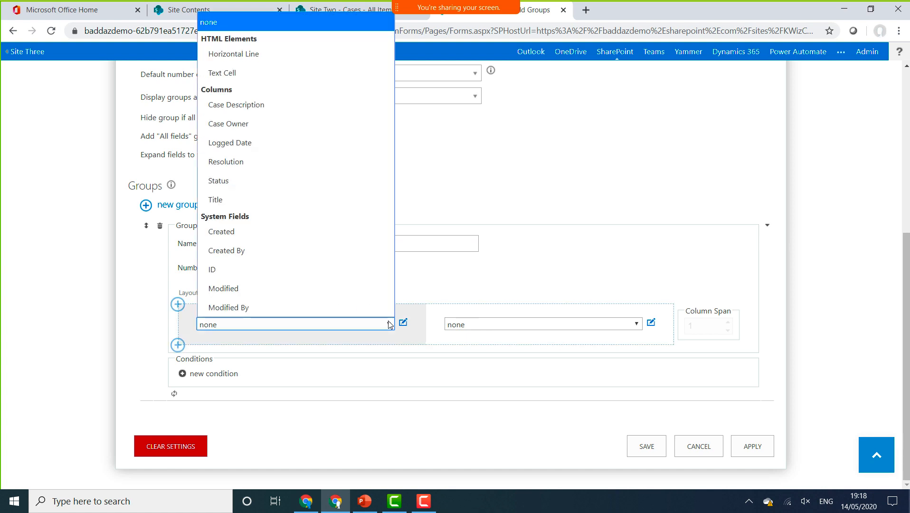
{"action": "left_click", "coordinate": [296, 199]}
{"action": "left_click", "coordinate": [634, 324]}
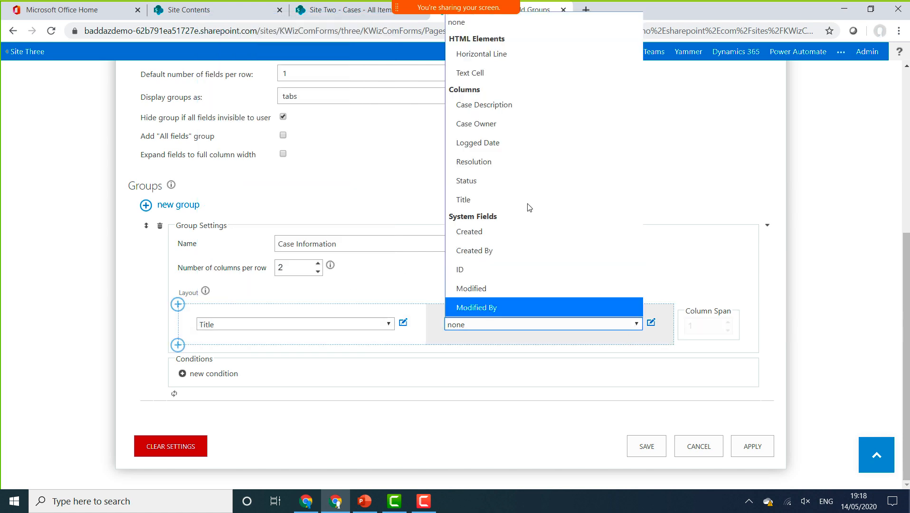
{"action": "left_click", "coordinate": [484, 180]}
{"action": "left_click", "coordinate": [178, 344]}
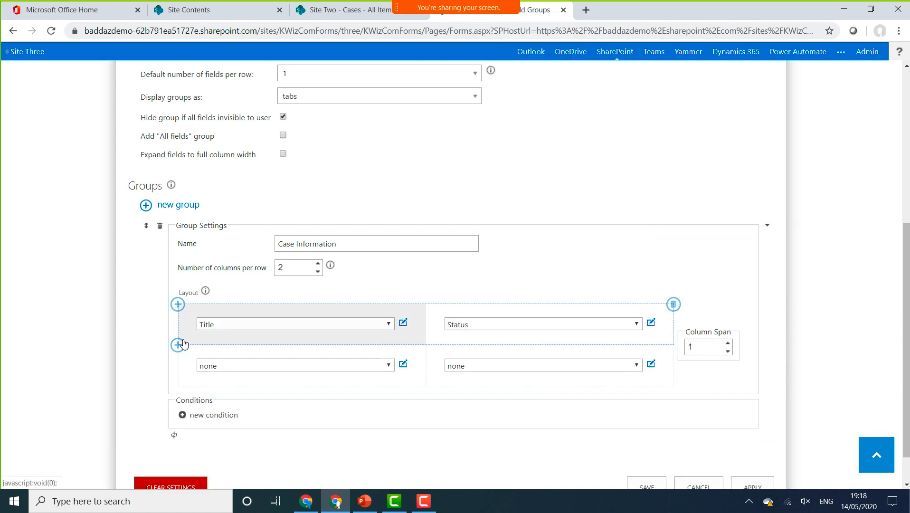
{"action": "left_click", "coordinate": [256, 368]}
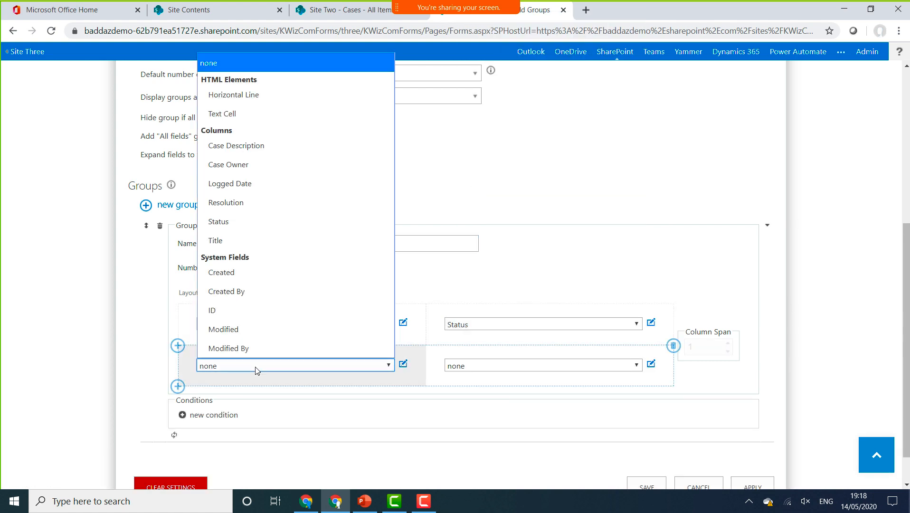
{"action": "left_click", "coordinate": [261, 183]}
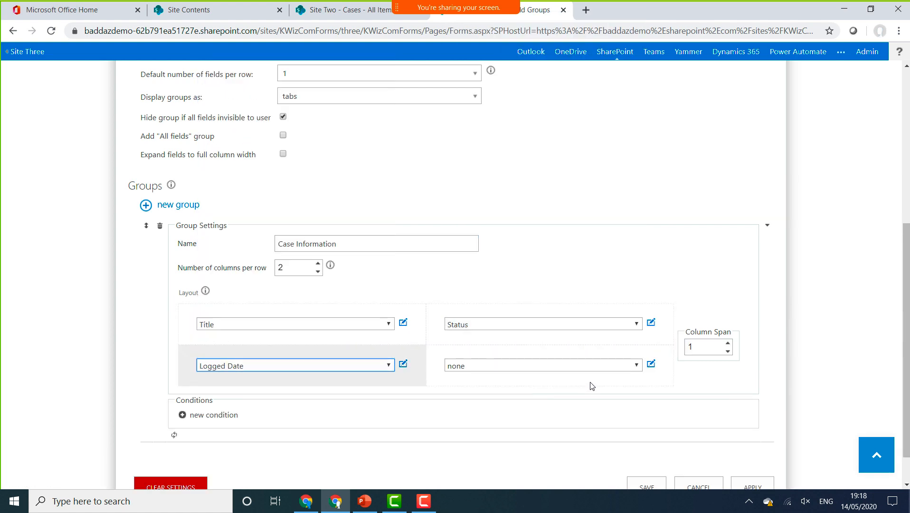
{"action": "left_click", "coordinate": [623, 368]}
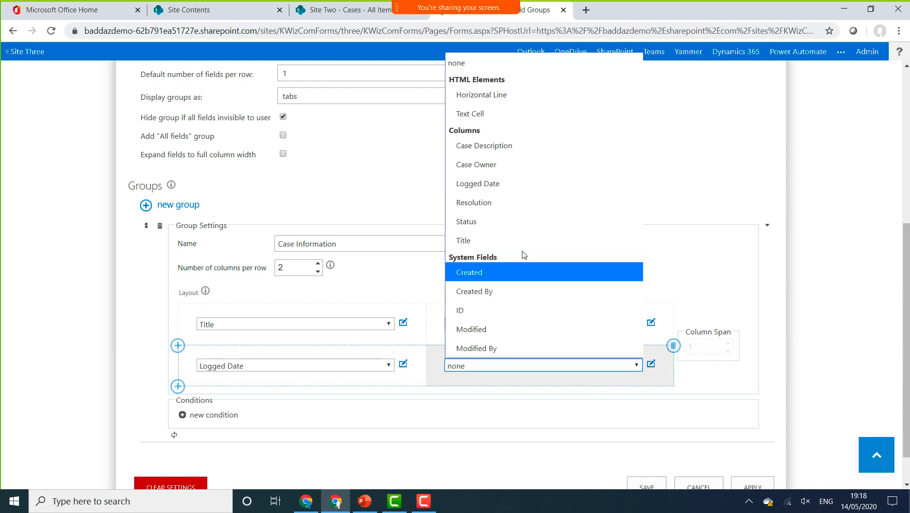
{"action": "left_click", "coordinate": [513, 165]}
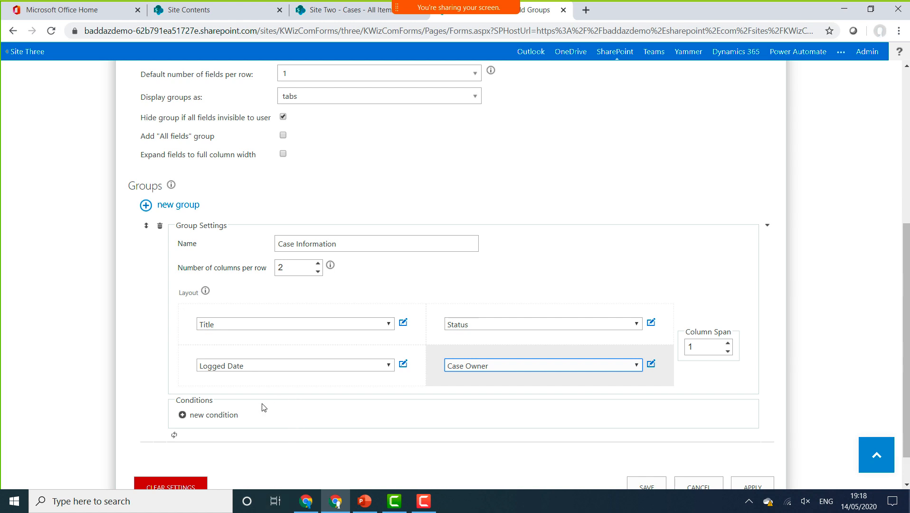
Step: Add a second group named Case Details containing the Case Description field
{"action": "scroll", "coordinate": [246, 387], "scroll_direction": "down", "scroll_amount": 1}
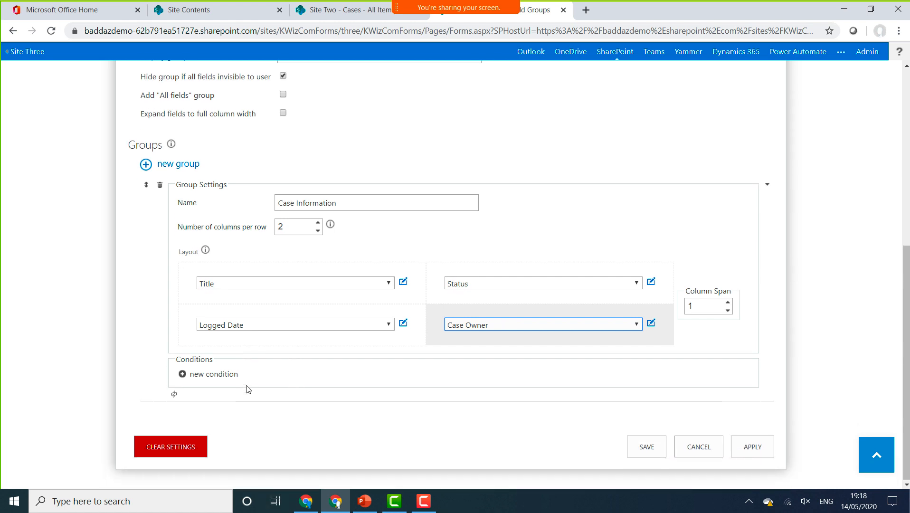
{"action": "left_click", "coordinate": [190, 167]}
{"action": "left_click", "coordinate": [321, 244]}
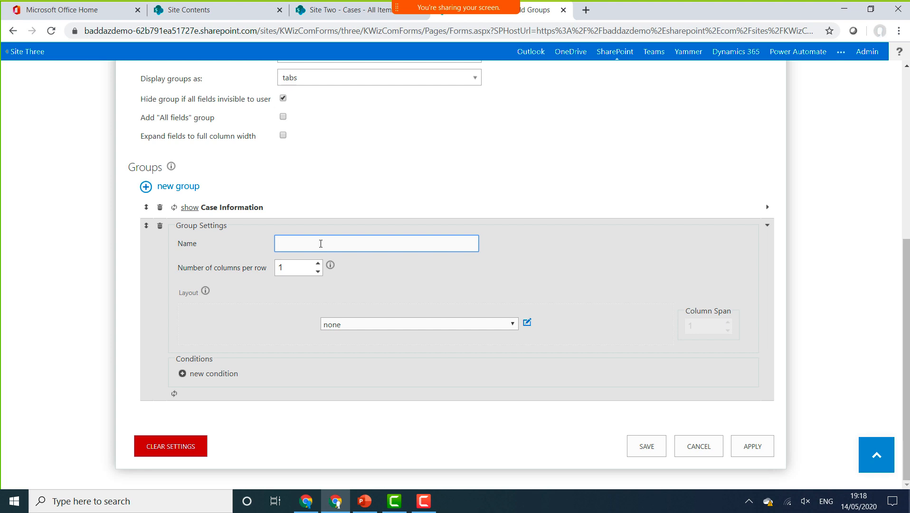
{"action": "type", "text": "Case Details"}
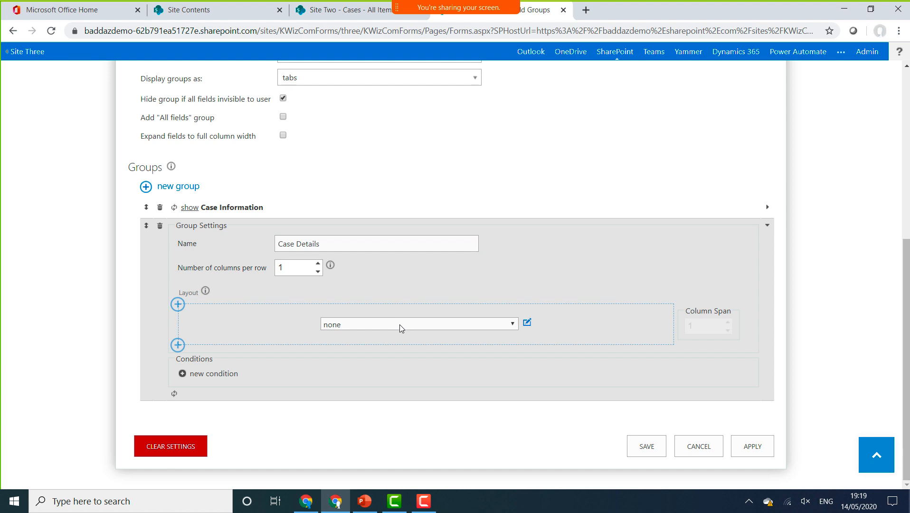
{"action": "left_click", "coordinate": [399, 324]}
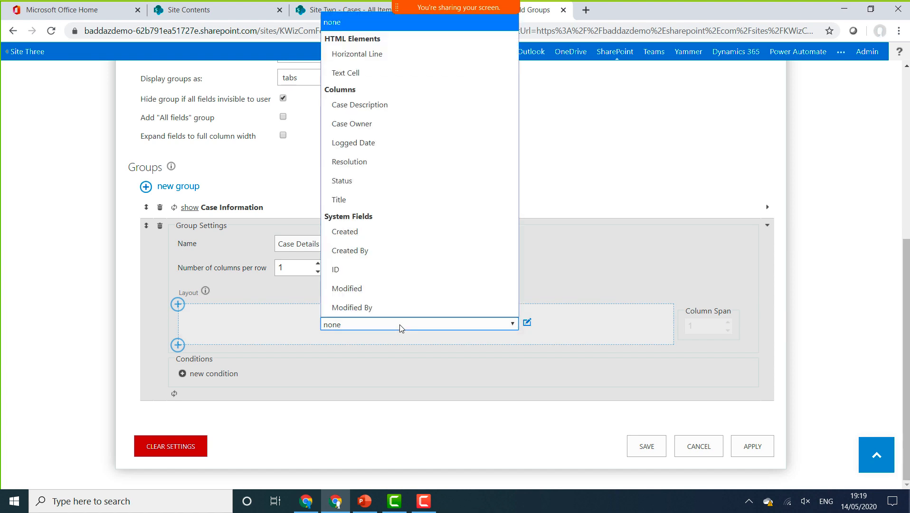
{"action": "left_click", "coordinate": [365, 112]}
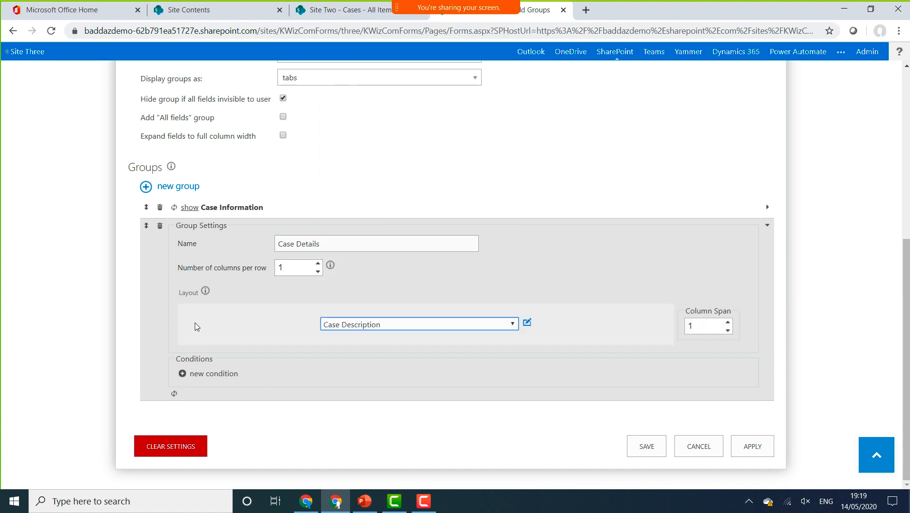
Step: Add a third group named Case Resolution containing the Resolution field
{"action": "left_click", "coordinate": [185, 188]}
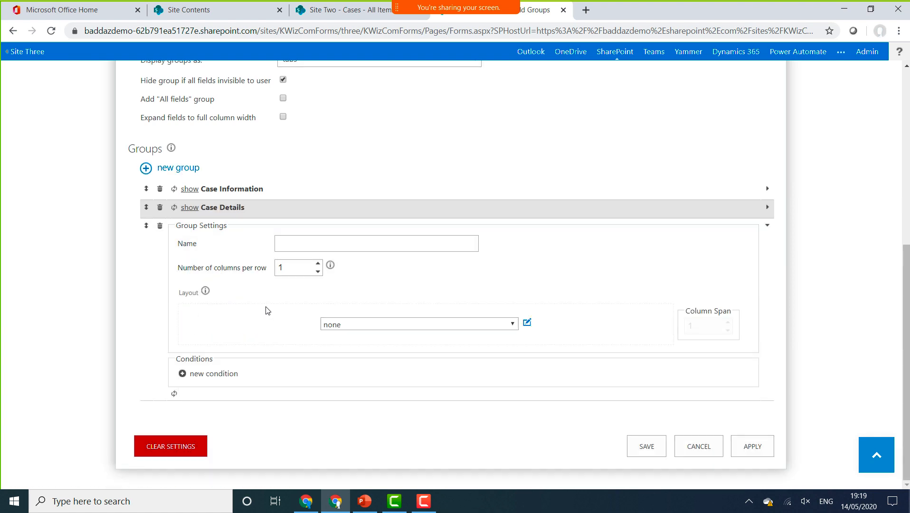
{"action": "left_click", "coordinate": [314, 248]}
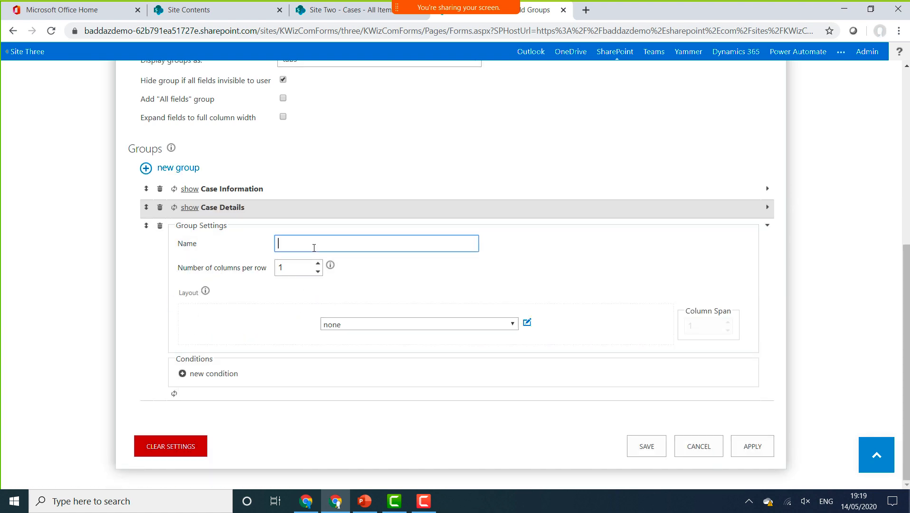
{"action": "type", "text": "Case Resolution"}
{"action": "left_click", "coordinate": [376, 330]}
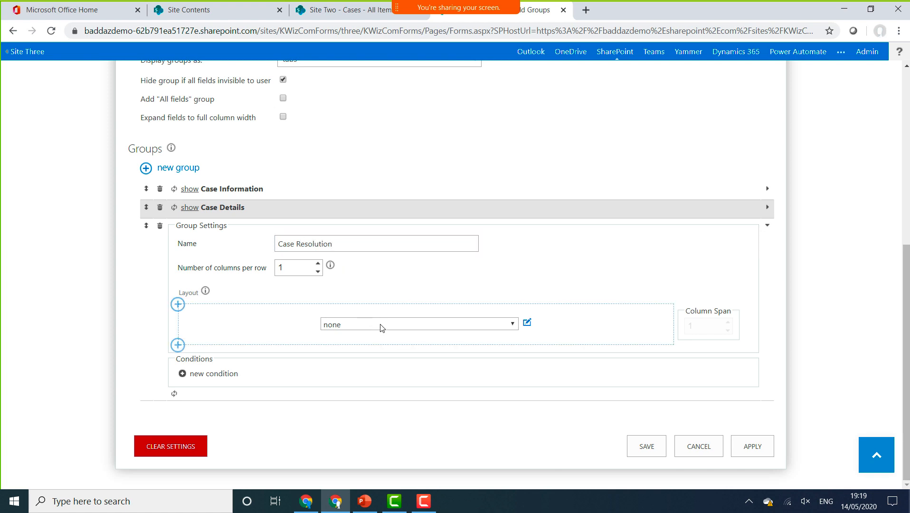
{"action": "left_click", "coordinate": [379, 326]}
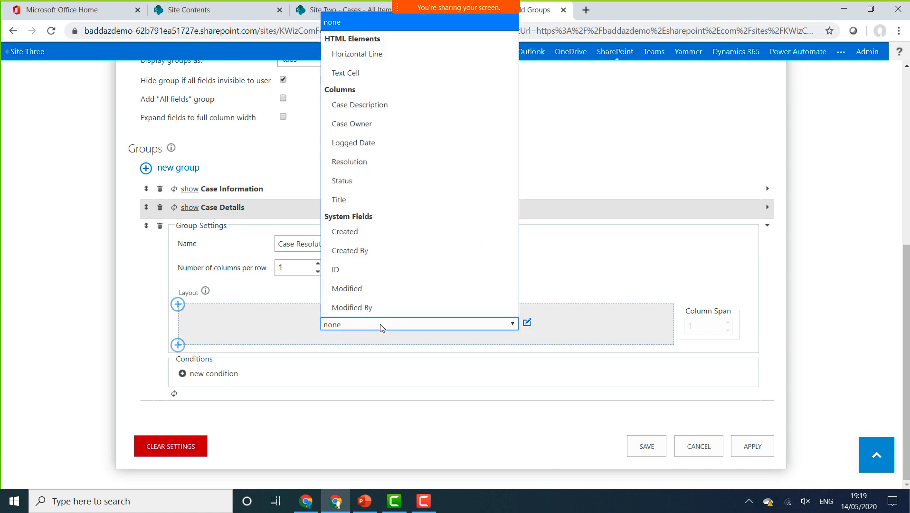
{"action": "left_click", "coordinate": [379, 162]}
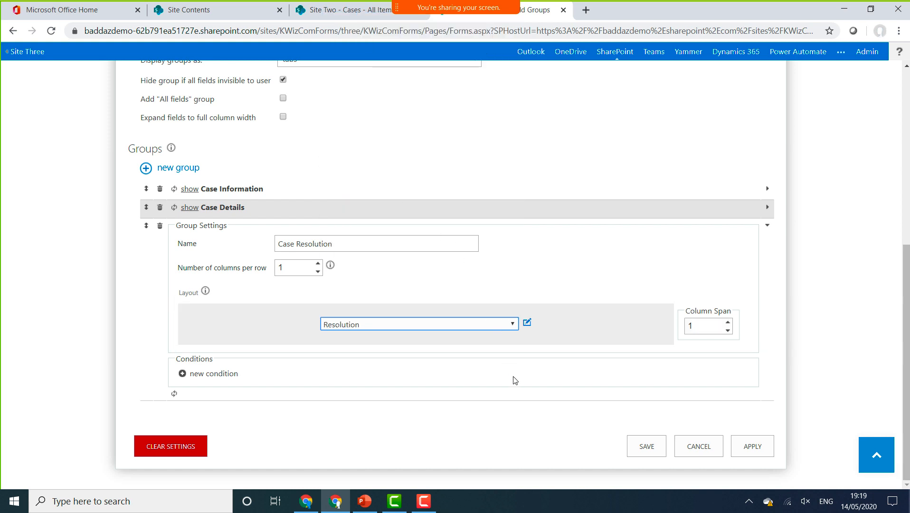
Step: Check the alignment setting in the Resolution field's display properties and close them without saving
{"action": "left_click", "coordinate": [527, 323]}
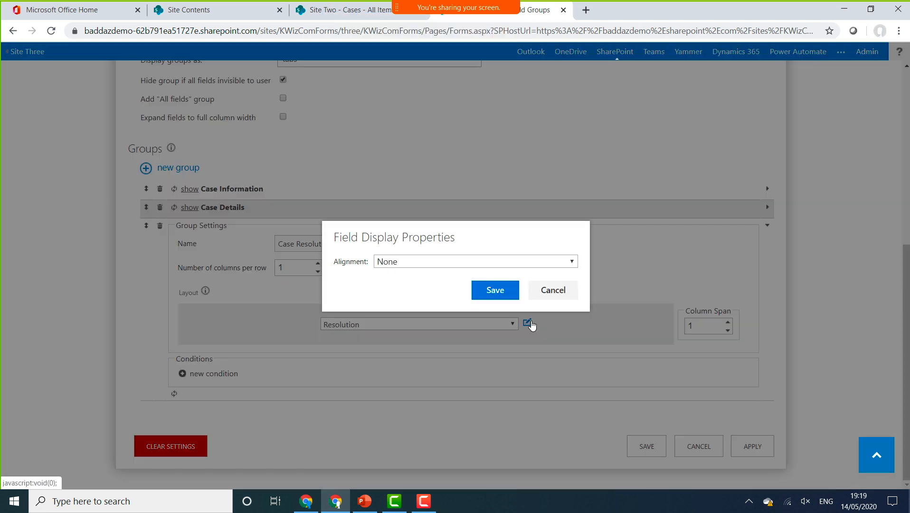
{"action": "left_click", "coordinate": [571, 267]}
{"action": "left_click", "coordinate": [572, 267]}
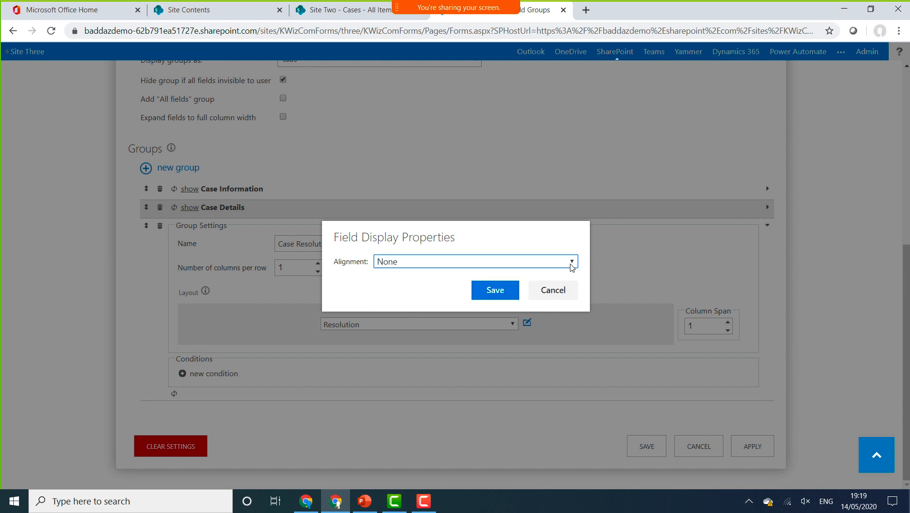
{"action": "left_click", "coordinate": [561, 291]}
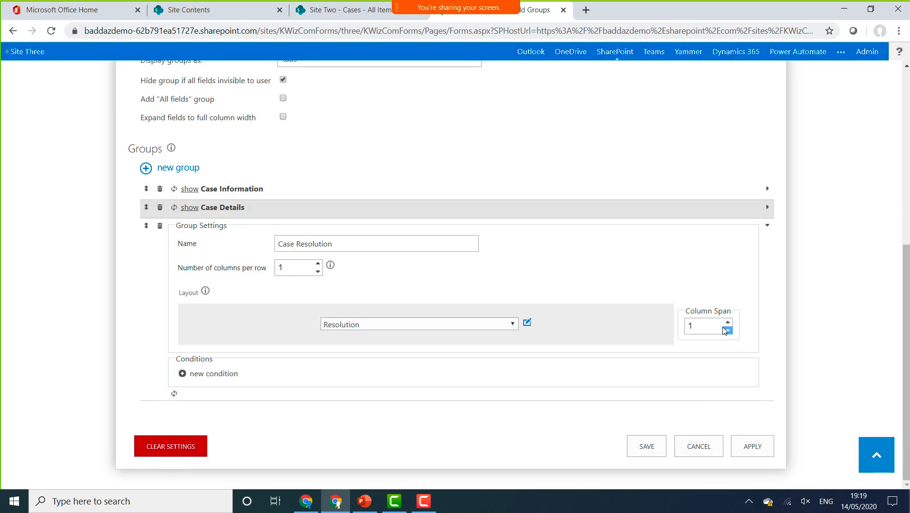
Step: Review the field aliases dialog in the general group settings and close it without changes
{"action": "left_click_drag", "start_coordinate": [905, 313], "coordinate": [905, 307]}
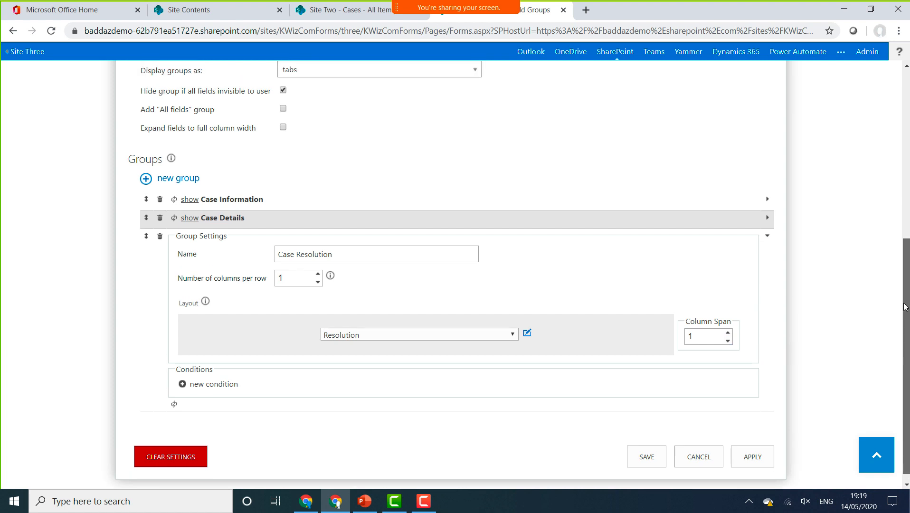
{"action": "scroll", "coordinate": [250, 265], "scroll_direction": "up", "scroll_amount": 5}
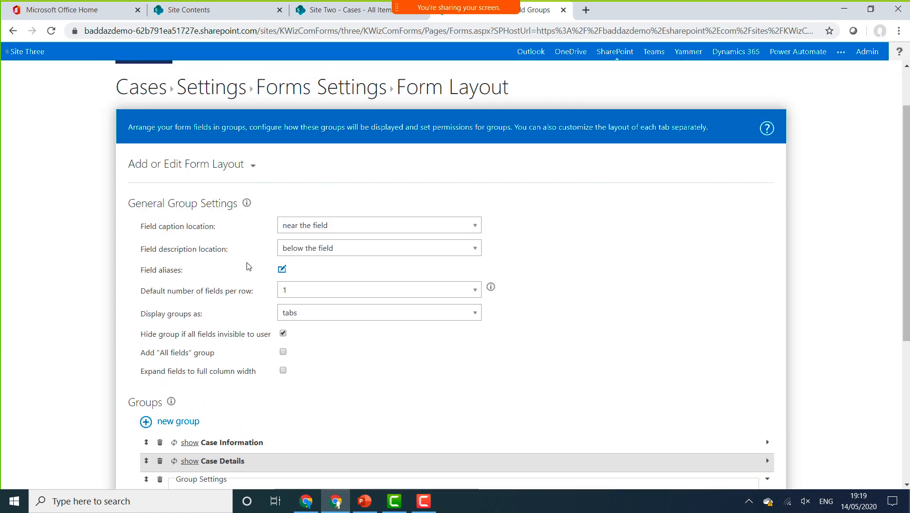
{"action": "left_click", "coordinate": [282, 268]}
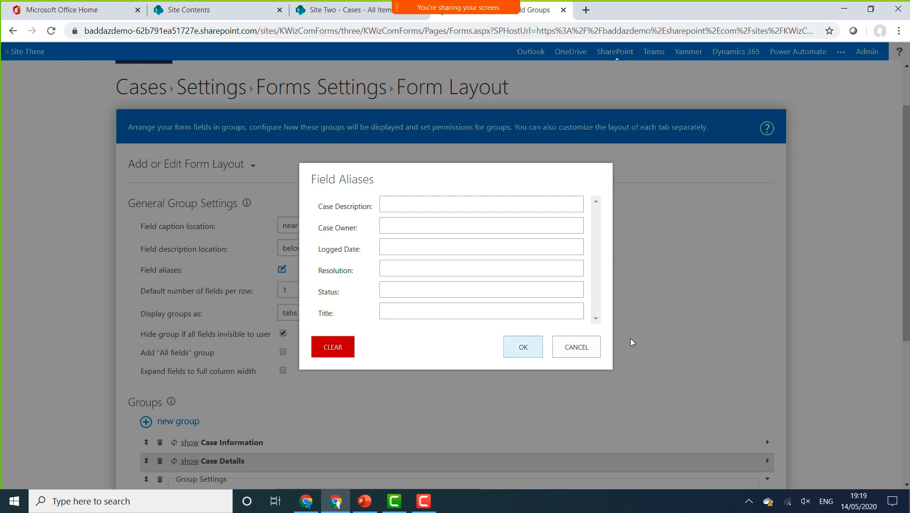
{"action": "left_click", "coordinate": [572, 349]}
Step: Save the form layout and return to the Cases list
{"action": "left_click_drag", "start_coordinate": [906, 313], "coordinate": [906, 460]}
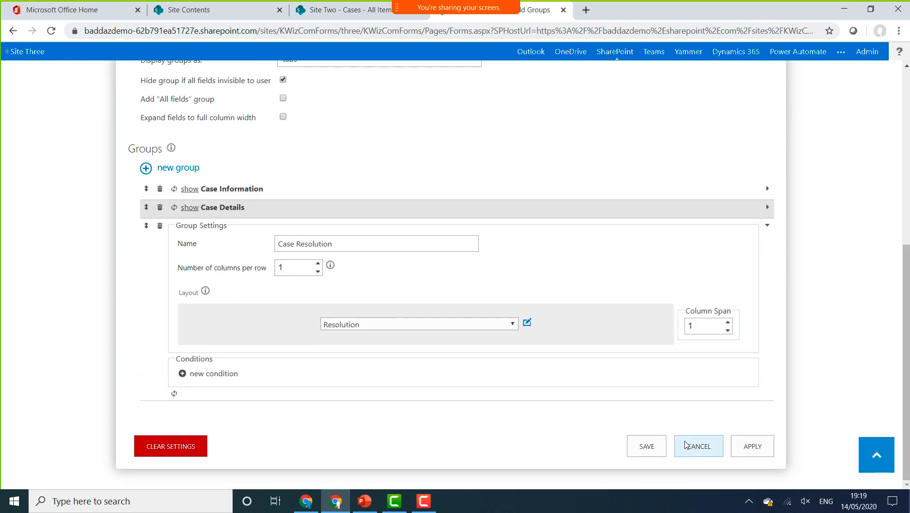
{"action": "left_click", "coordinate": [646, 447]}
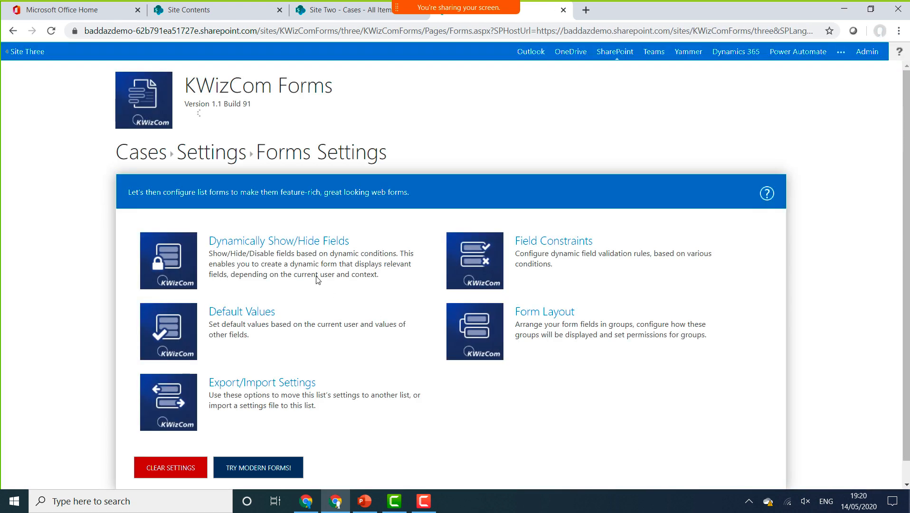
{"action": "left_click", "coordinate": [146, 158]}
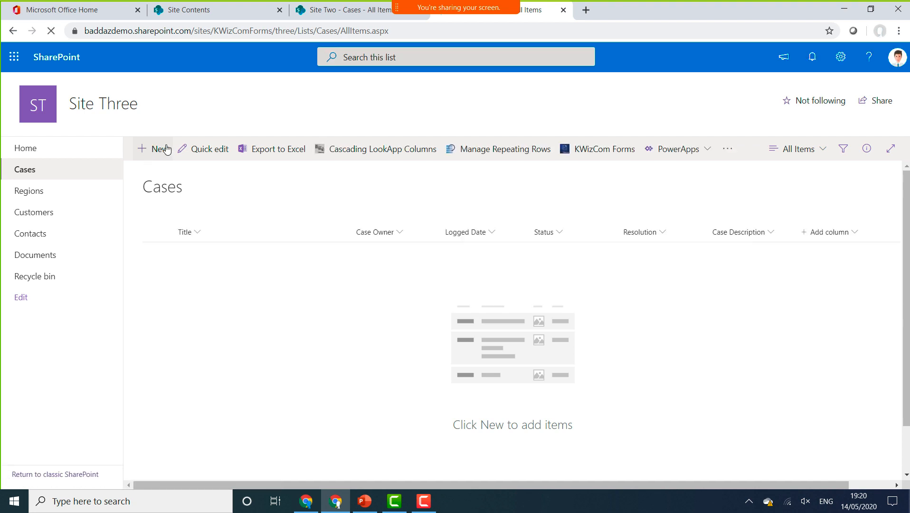
Step: Open a new case form, examine its Case Information, Case Details and Case Resolution groups, and cancel the form
{"action": "left_click", "coordinate": [164, 149]}
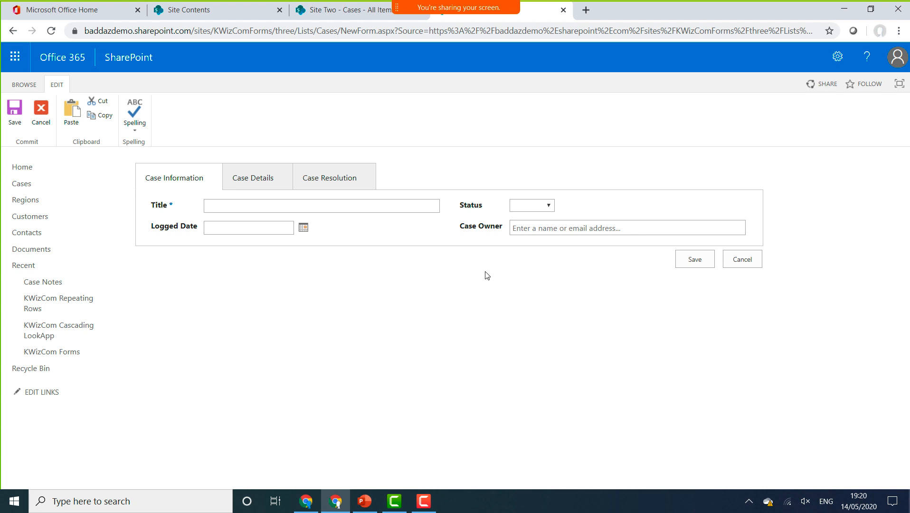
{"action": "left_click", "coordinate": [254, 178]}
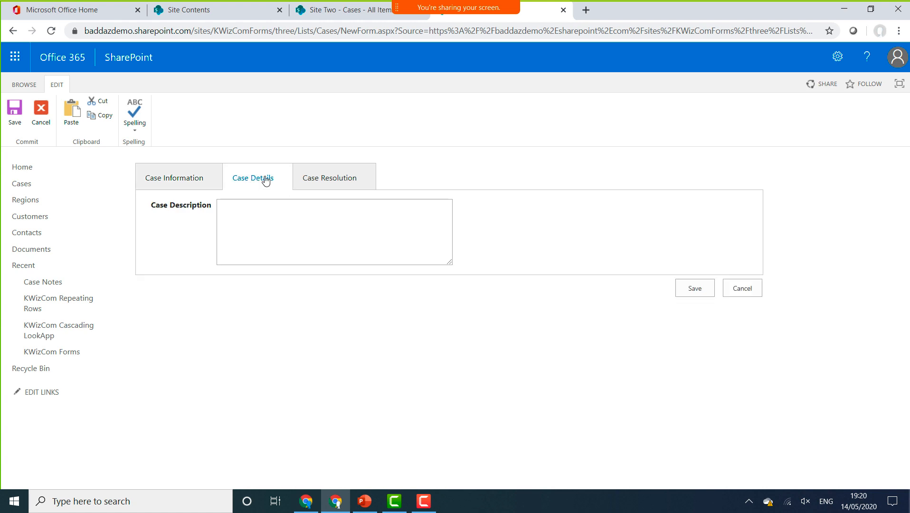
{"action": "left_click", "coordinate": [344, 179]}
{"action": "left_click", "coordinate": [215, 180]}
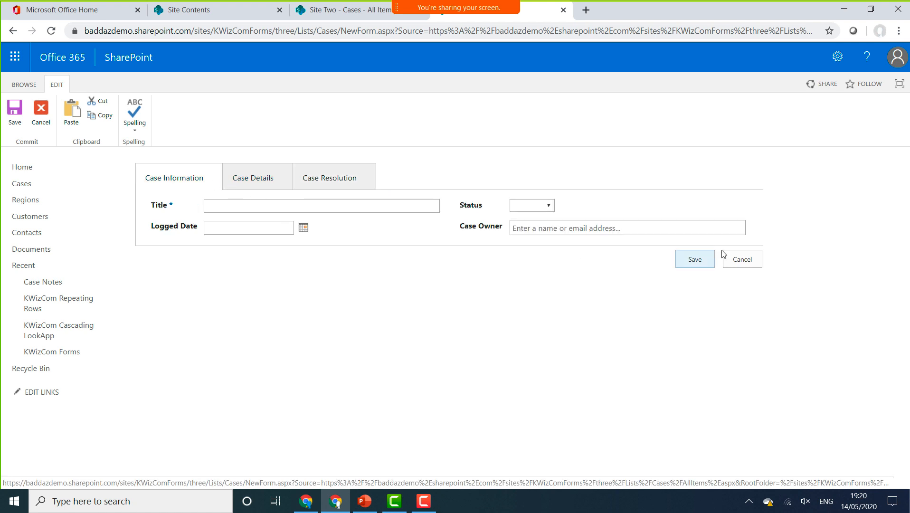
{"action": "left_click", "coordinate": [741, 259]}
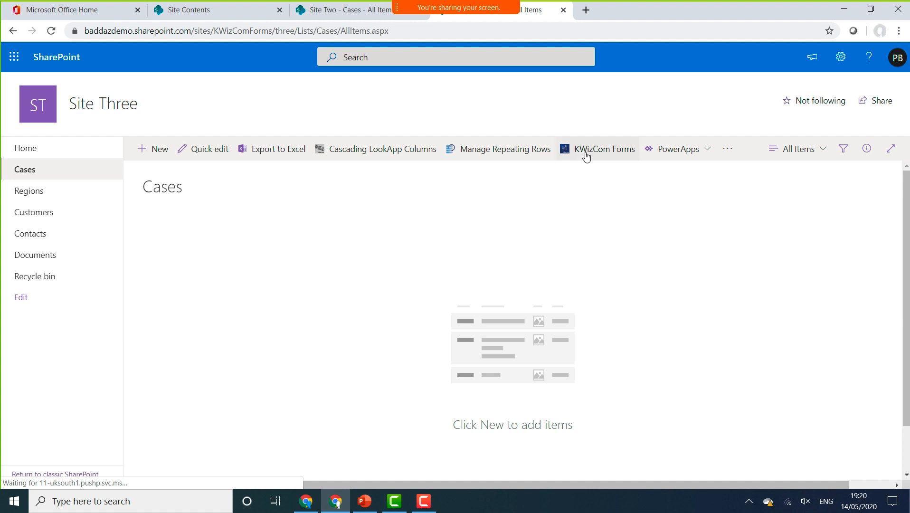
Step: Switch the Cases list to KWizCom modern forms, accepting the removal of classic forms support, and return to the list
{"action": "left_click", "coordinate": [586, 157]}
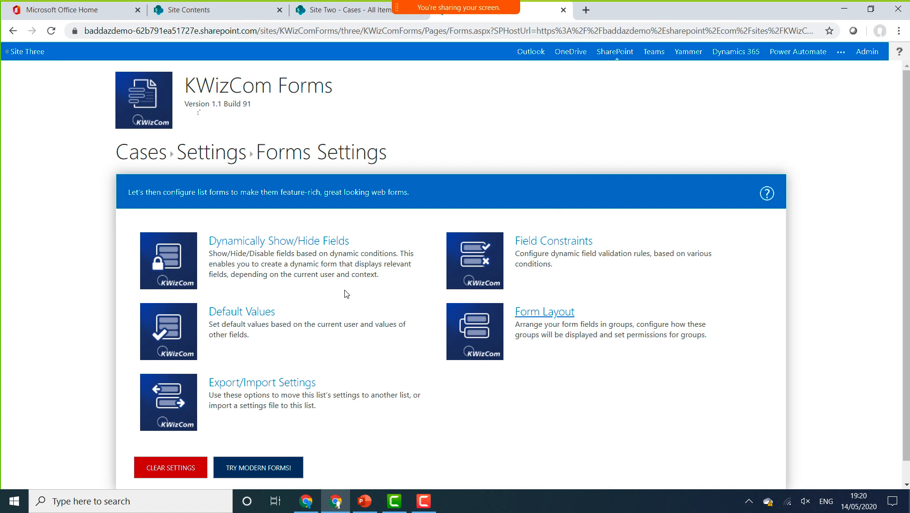
{"action": "scroll", "coordinate": [319, 276], "scroll_direction": "down", "scroll_amount": 1}
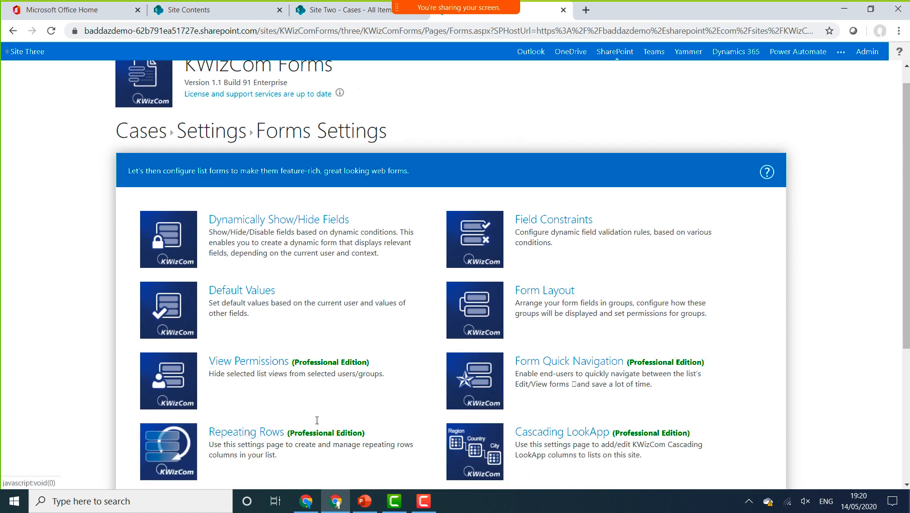
{"action": "scroll", "coordinate": [368, 398], "scroll_direction": "down", "scroll_amount": 5}
{"action": "left_click", "coordinate": [298, 446]}
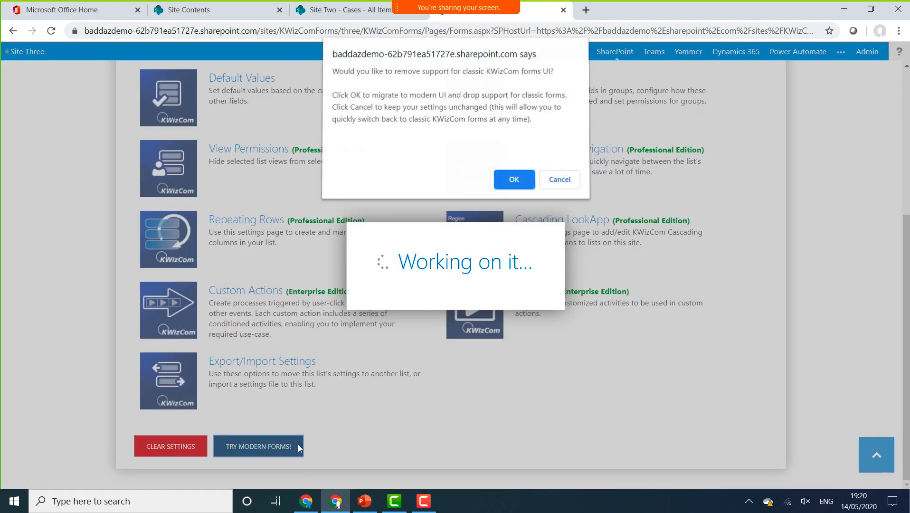
{"action": "left_click", "coordinate": [514, 180]}
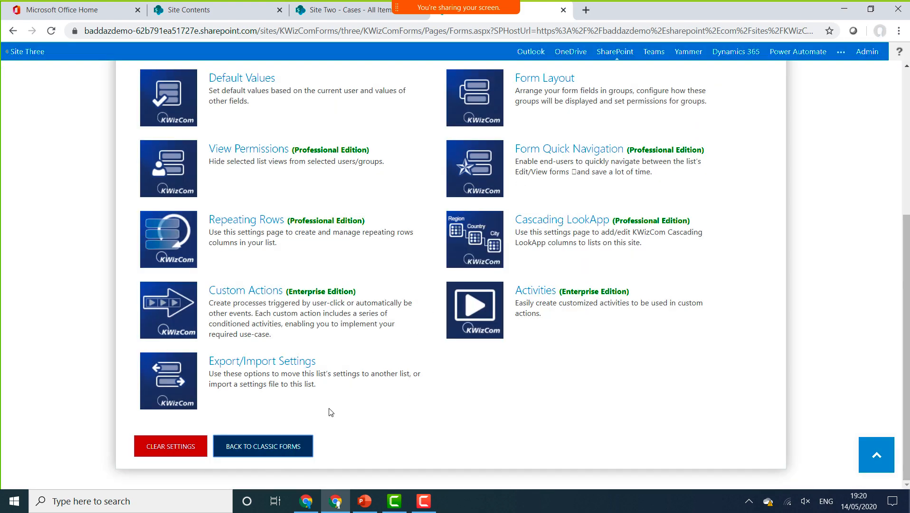
{"action": "scroll", "coordinate": [294, 309], "scroll_direction": "up", "scroll_amount": 5}
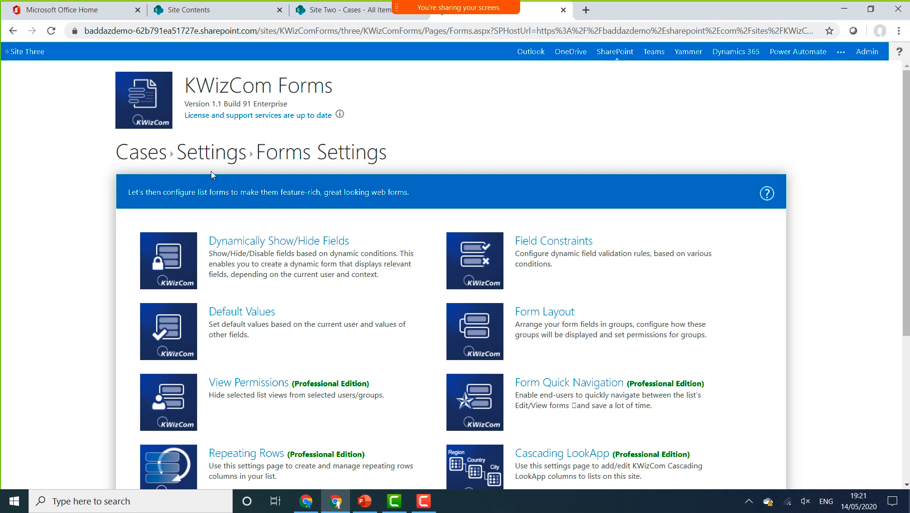
{"action": "left_click", "coordinate": [133, 153]}
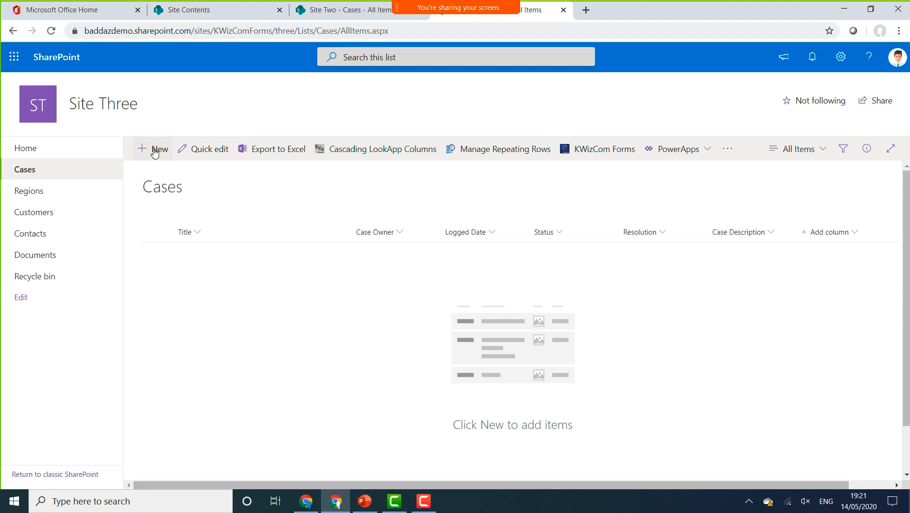
Step: Open a new case form and look through its Case Information, Case Details and Case Resolution groups
{"action": "left_click", "coordinate": [155, 150]}
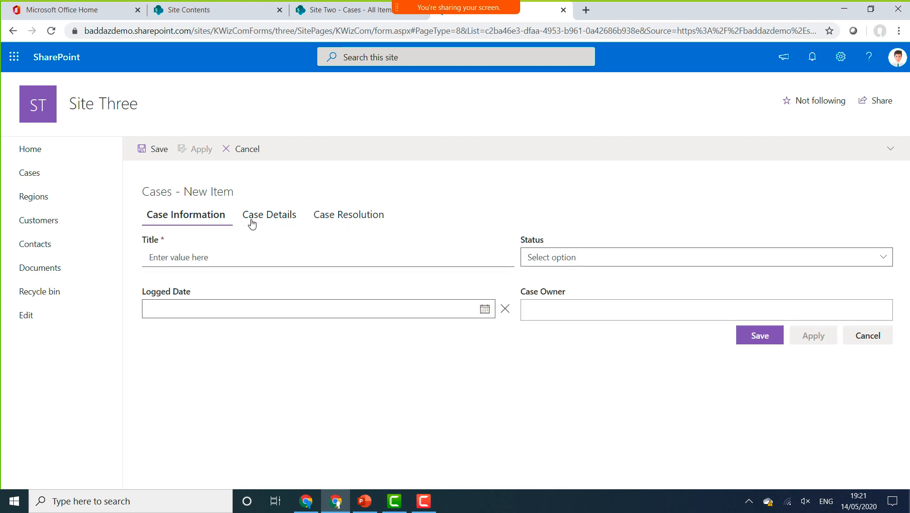
{"action": "left_click", "coordinate": [255, 221]}
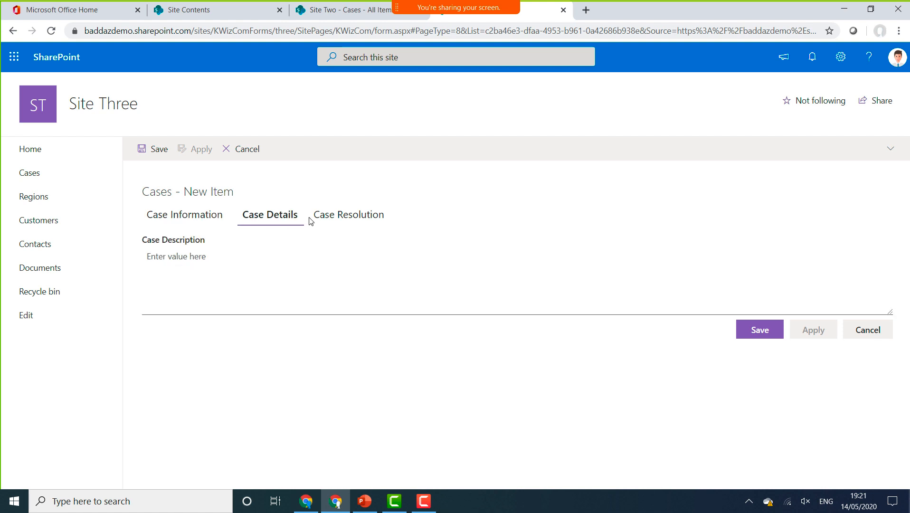
{"action": "left_click", "coordinate": [339, 221]}
{"action": "left_click", "coordinate": [207, 214]}
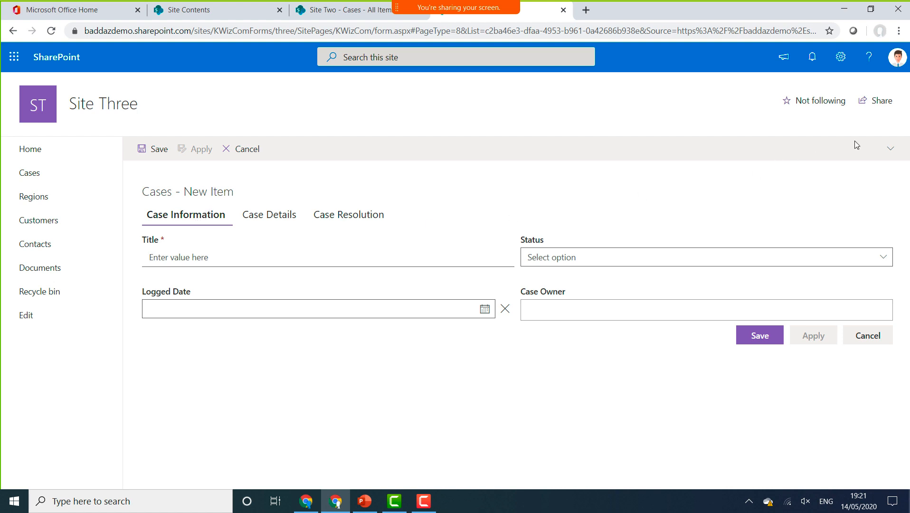
Step: Add the "Set tabs style" sample CSS to the Cases form's styles and save it
{"action": "left_click", "coordinate": [890, 151]}
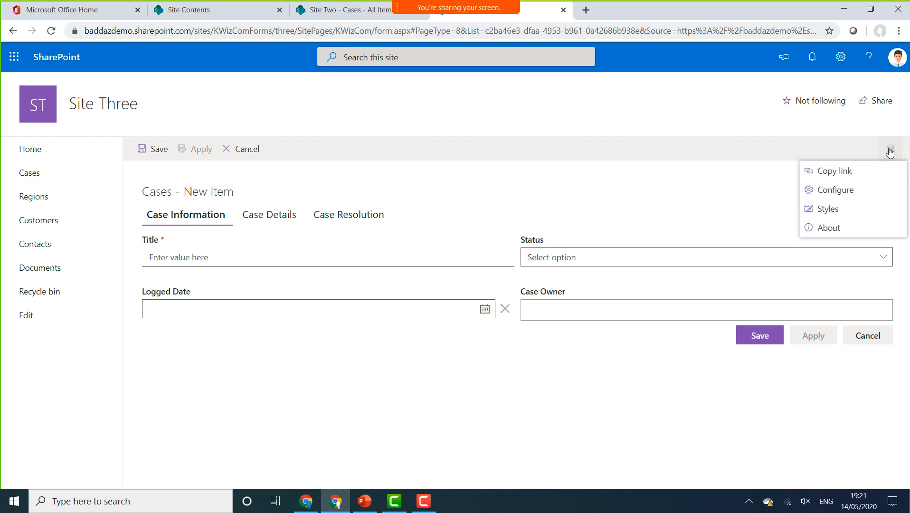
{"action": "left_click", "coordinate": [843, 210]}
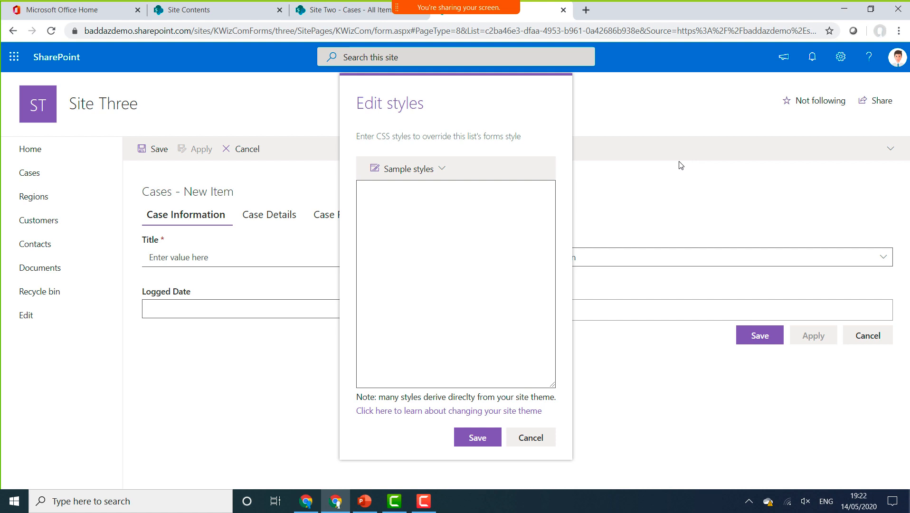
{"action": "left_click", "coordinate": [432, 174]}
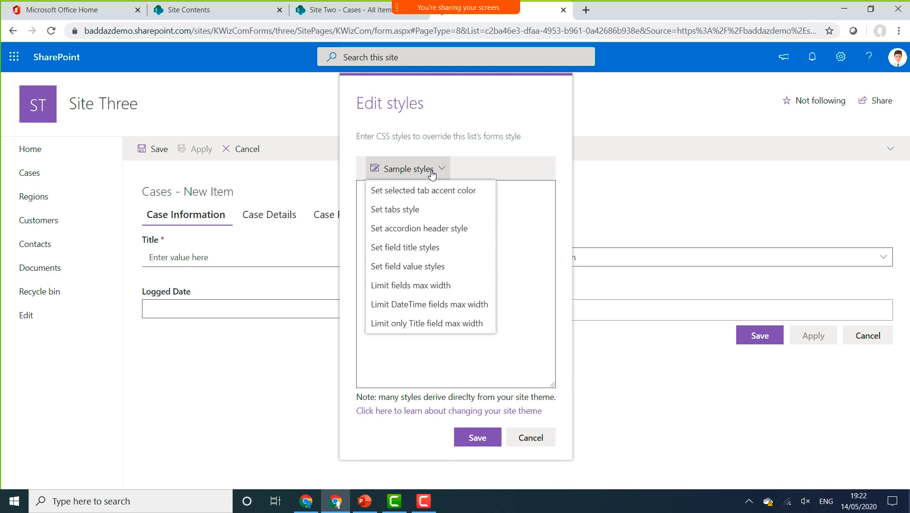
{"action": "left_click", "coordinate": [425, 214]}
{"action": "left_click", "coordinate": [493, 437]}
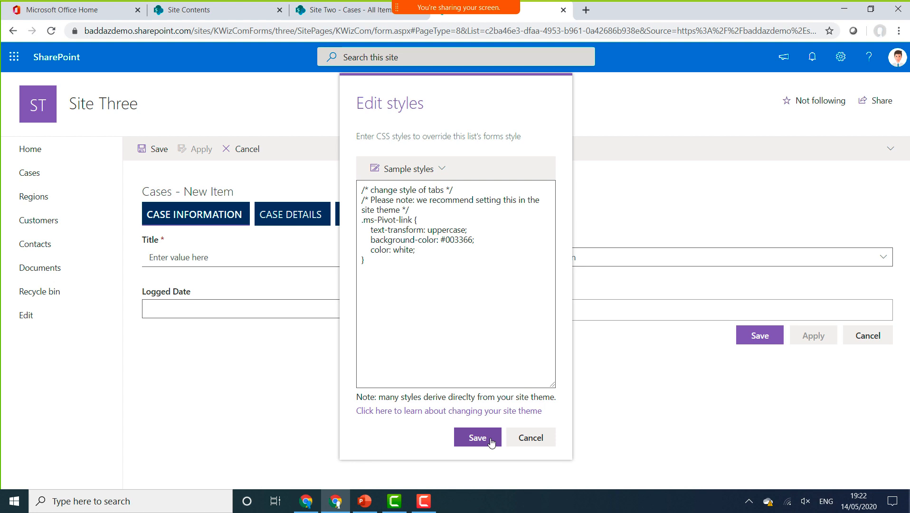
{"action": "left_click", "coordinate": [438, 169]}
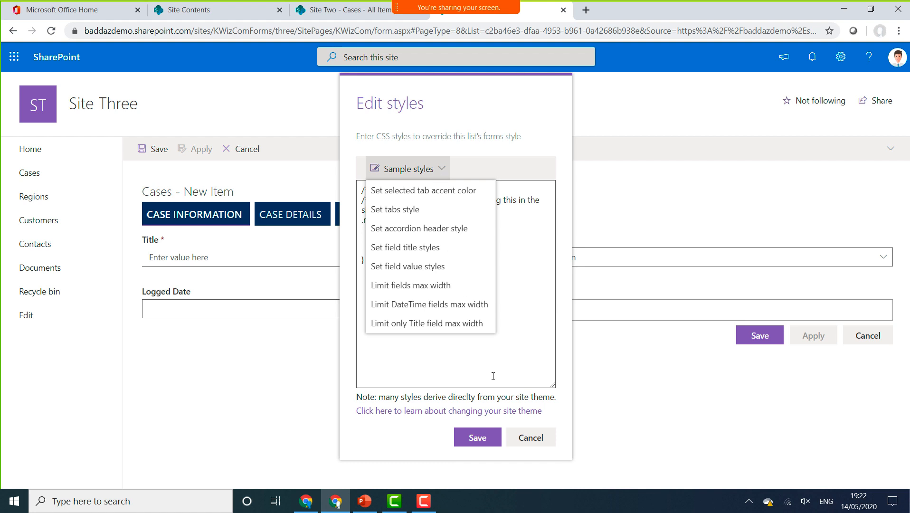
{"action": "left_click", "coordinate": [475, 437]}
{"action": "left_click", "coordinate": [475, 437]}
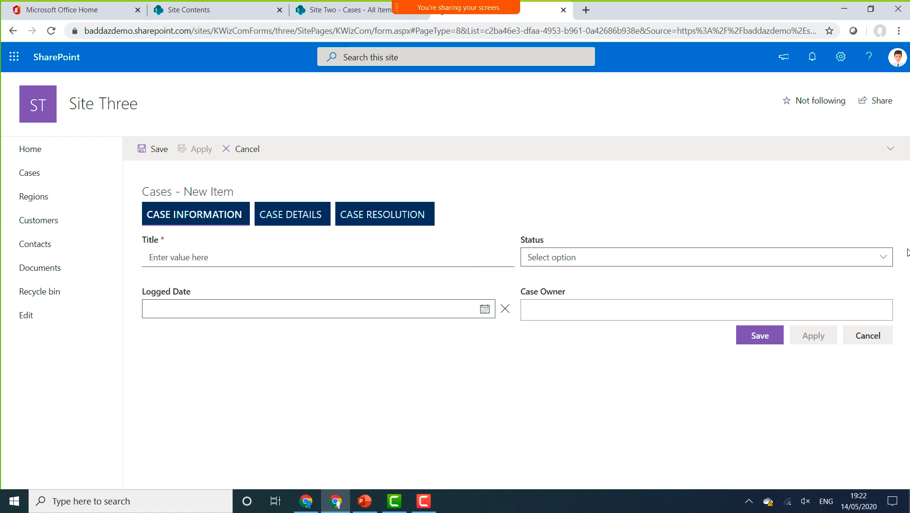
Step: Check how the restyled tabs look when each is selected on the new case form, and cancel the form
{"action": "left_click", "coordinate": [270, 212]}
{"action": "left_click", "coordinate": [372, 217]}
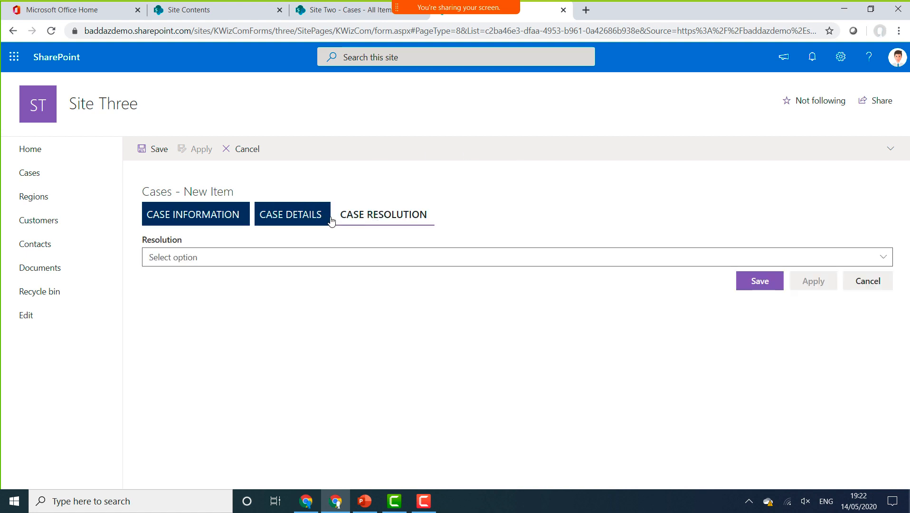
{"action": "left_click", "coordinate": [268, 217]}
{"action": "left_click", "coordinate": [192, 220]}
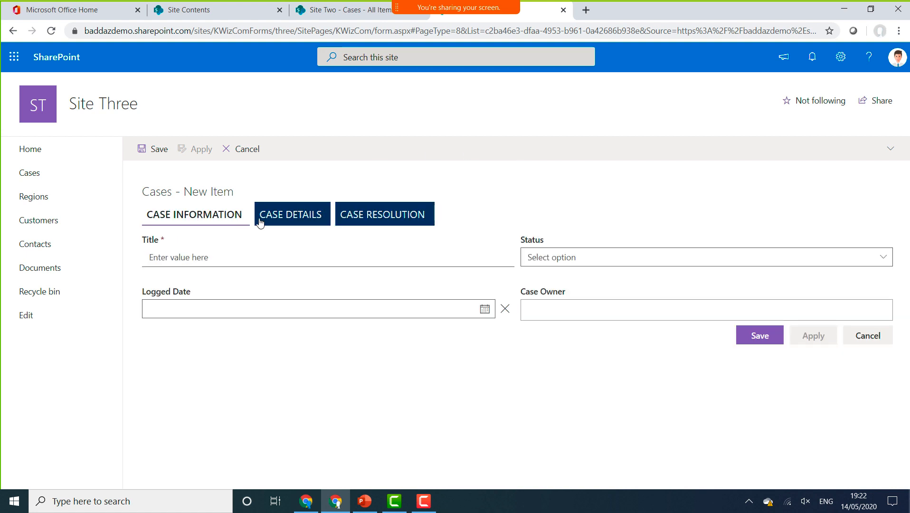
{"action": "left_click", "coordinate": [274, 218]}
{"action": "left_click", "coordinate": [389, 220]}
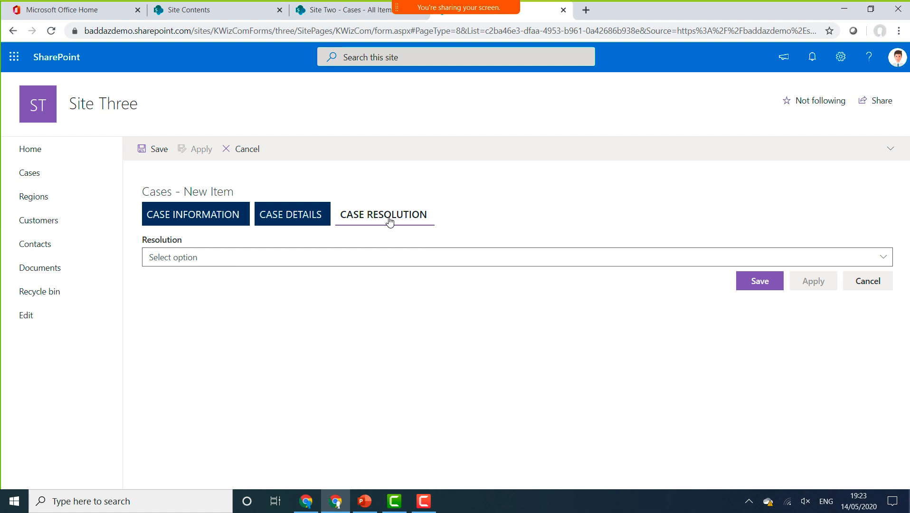
{"action": "left_click", "coordinate": [208, 225]}
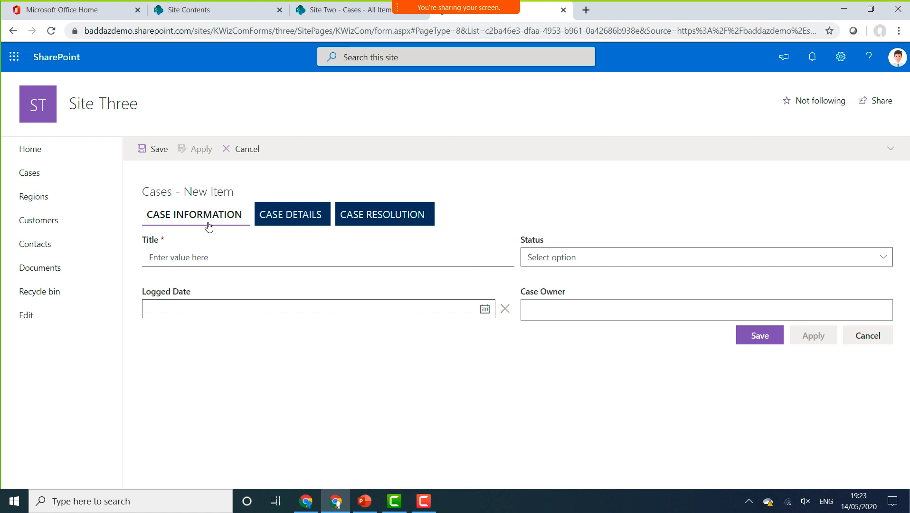
{"action": "left_click", "coordinate": [263, 151]}
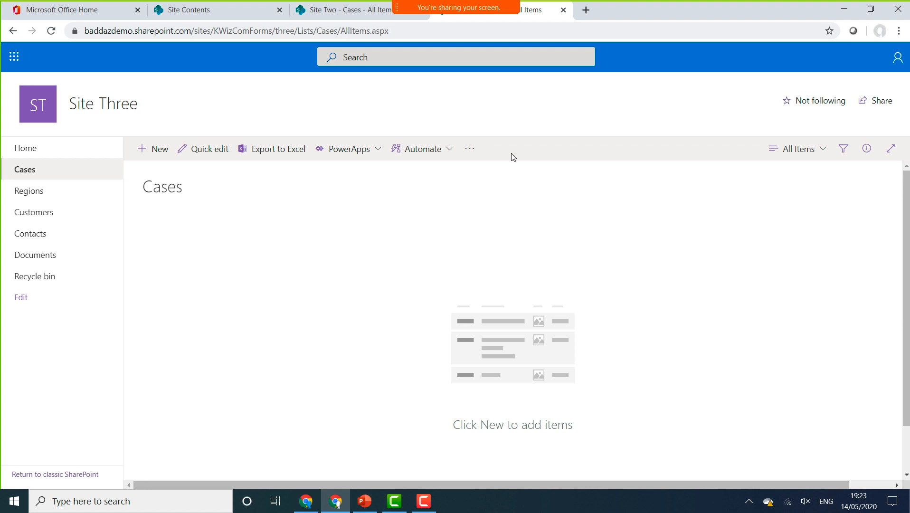
Step: Open the Cascading LookApp column settings from the Cases list's KWizCom Forms settings
{"action": "left_click", "coordinate": [582, 154]}
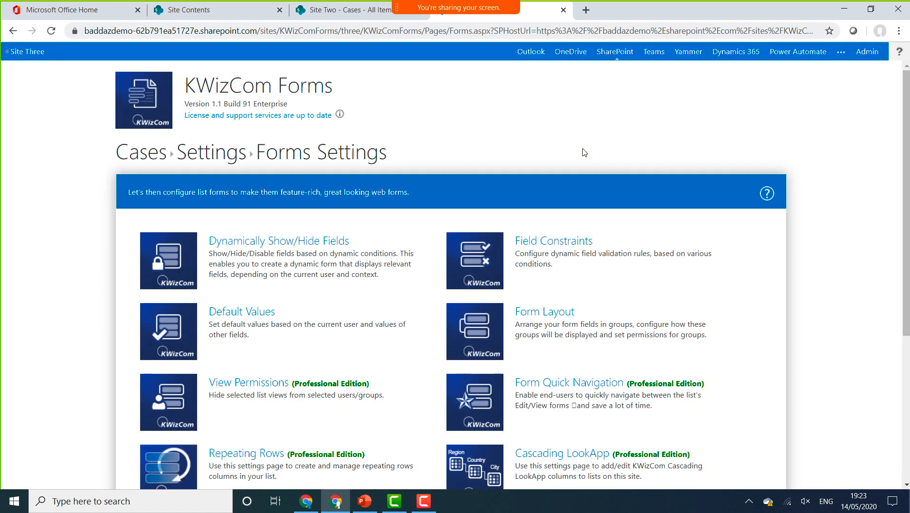
{"action": "left_click_drag", "start_coordinate": [906, 276], "coordinate": [906, 325]}
{"action": "scroll", "coordinate": [906, 325], "scroll_direction": "down", "scroll_amount": 2}
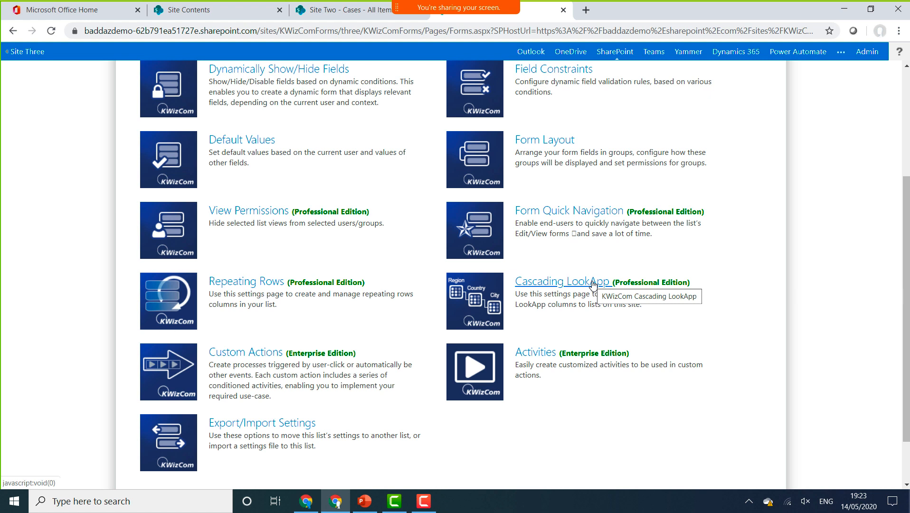
{"action": "left_click", "coordinate": [593, 283]}
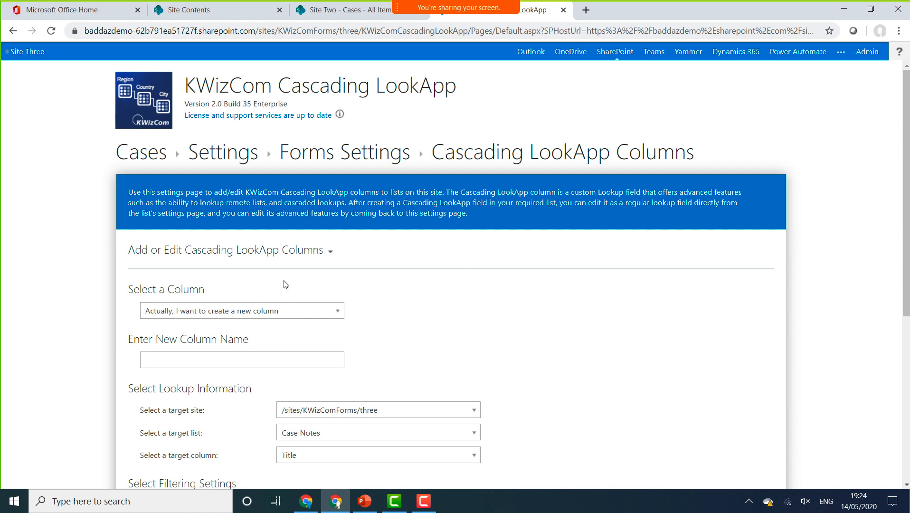
Step: Name the new Cascading LookApp column Region and set its target list to Regions
{"action": "left_click", "coordinate": [206, 356]}
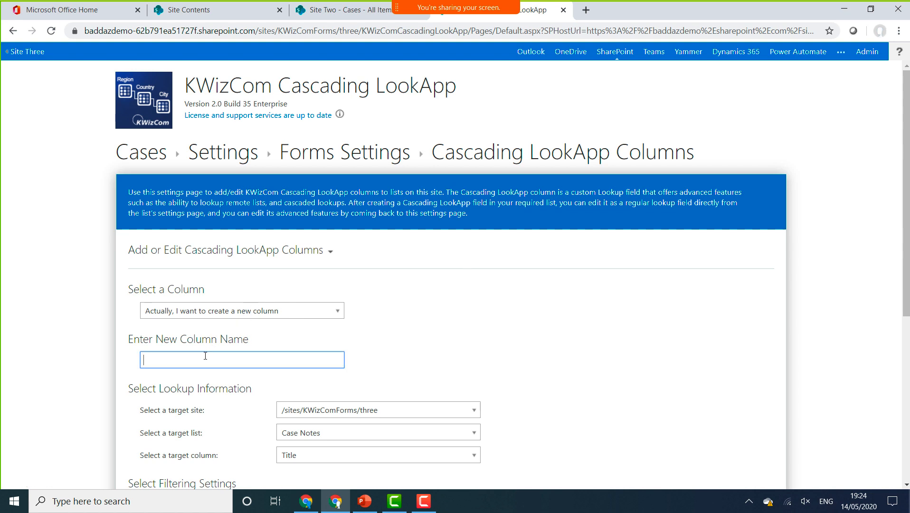
{"action": "type", "text": "Region"}
{"action": "left_click_drag", "start_coordinate": [901, 295], "coordinate": [902, 317]}
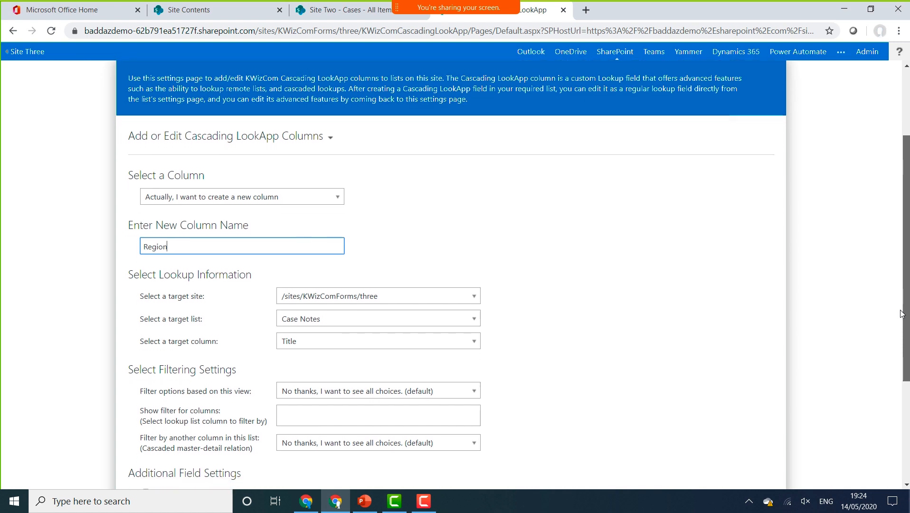
{"action": "left_click", "coordinate": [455, 316]}
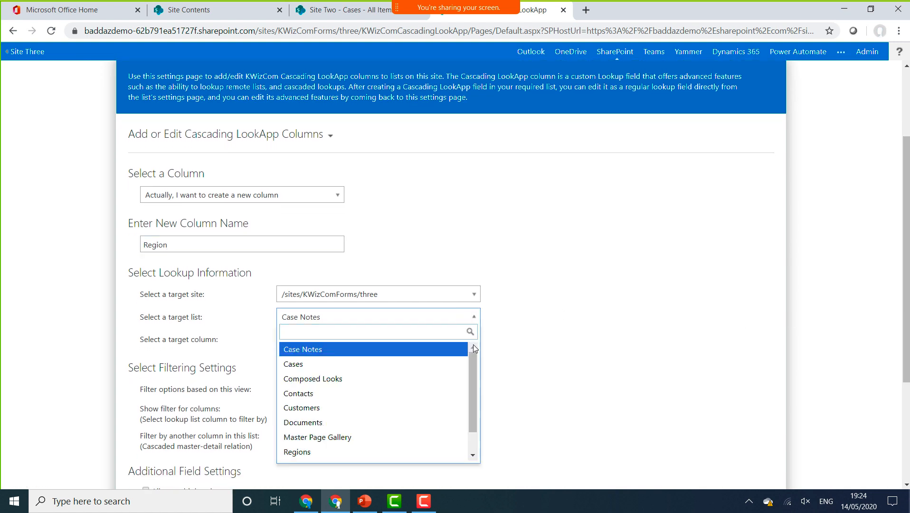
{"action": "scroll", "coordinate": [404, 401], "scroll_direction": "down", "scroll_amount": 1}
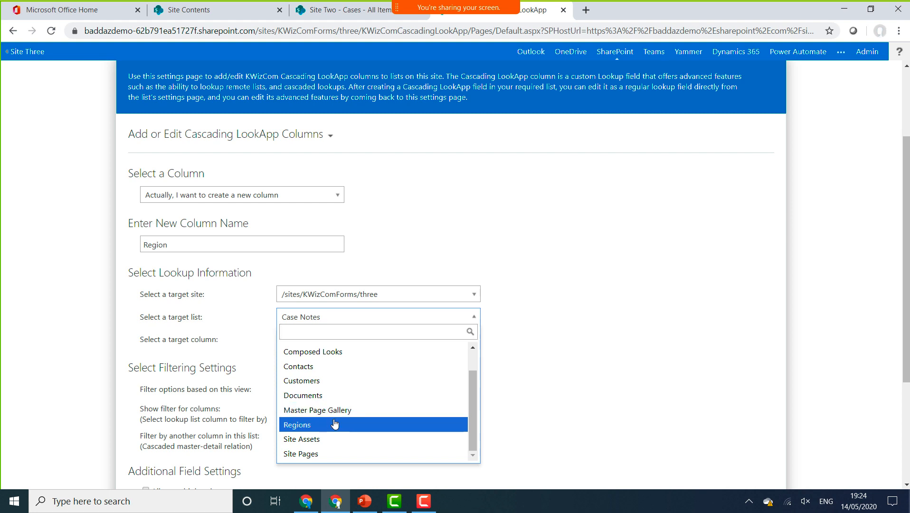
{"action": "left_click", "coordinate": [417, 421]}
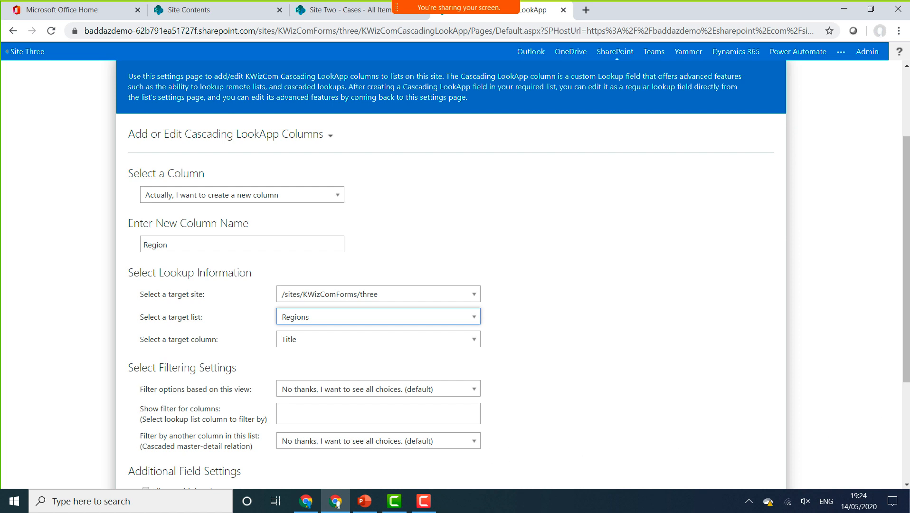
Step: Clear the Region column's add new item text and apply the settings to create the column
{"action": "scroll", "coordinate": [582, 449], "scroll_direction": "down", "scroll_amount": 3}
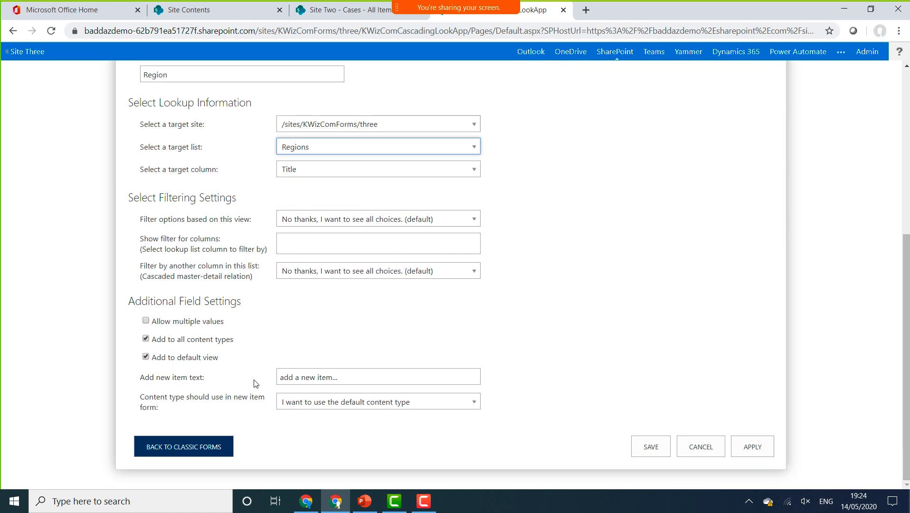
{"action": "left_click_drag", "start_coordinate": [363, 374], "coordinate": [258, 372]}
{"action": "key", "text": "BackSpace"}
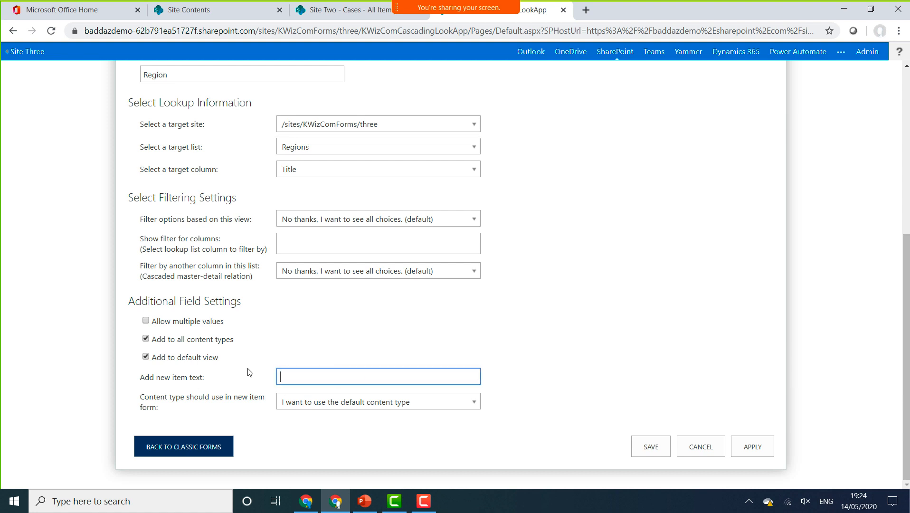
{"action": "left_click", "coordinate": [752, 447]}
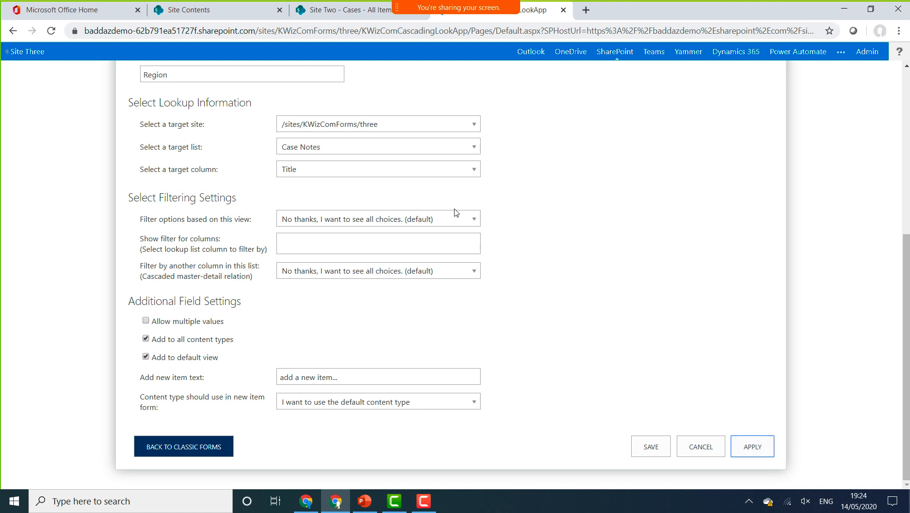
Step: Name another new Cascading LookApp column Customer and set its target list to Customers
{"action": "scroll", "coordinate": [454, 213], "scroll_direction": "up", "scroll_amount": 6}
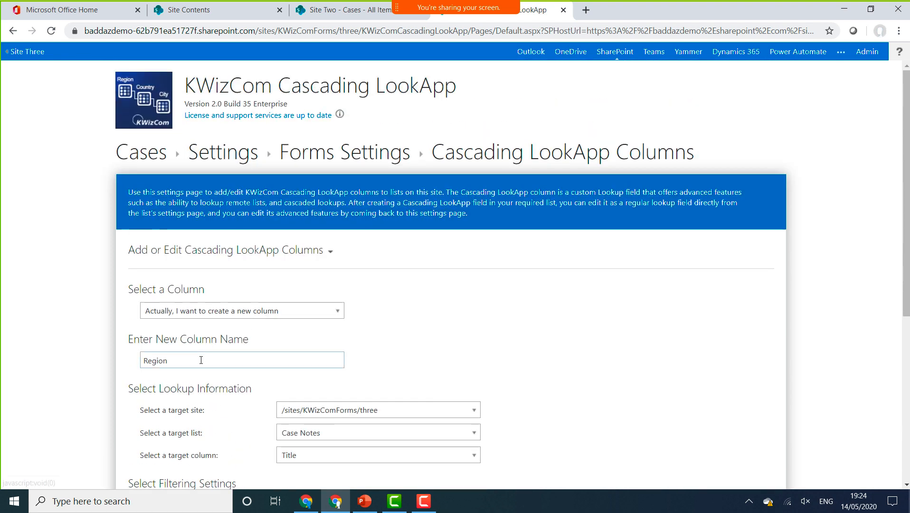
{"action": "left_click_drag", "start_coordinate": [201, 358], "coordinate": [88, 358]}
{"action": "type", "text": "Customer"}
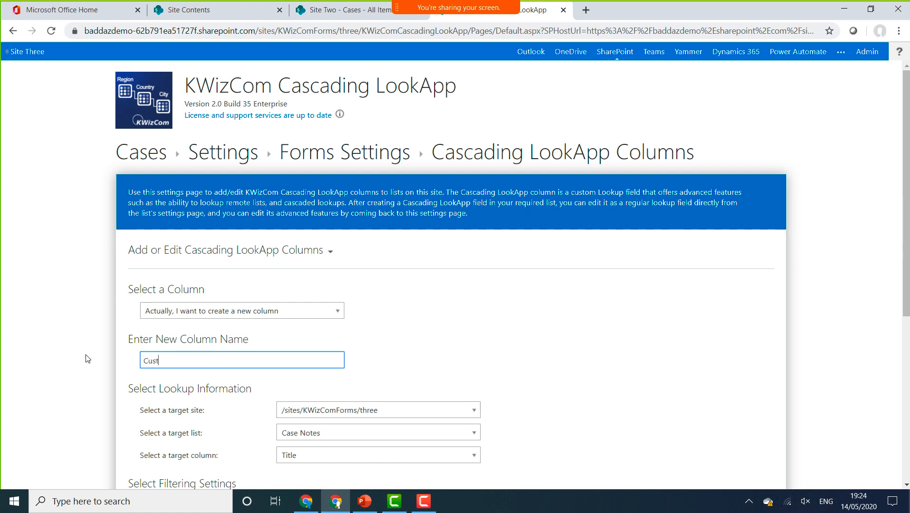
{"action": "left_click", "coordinate": [362, 438]}
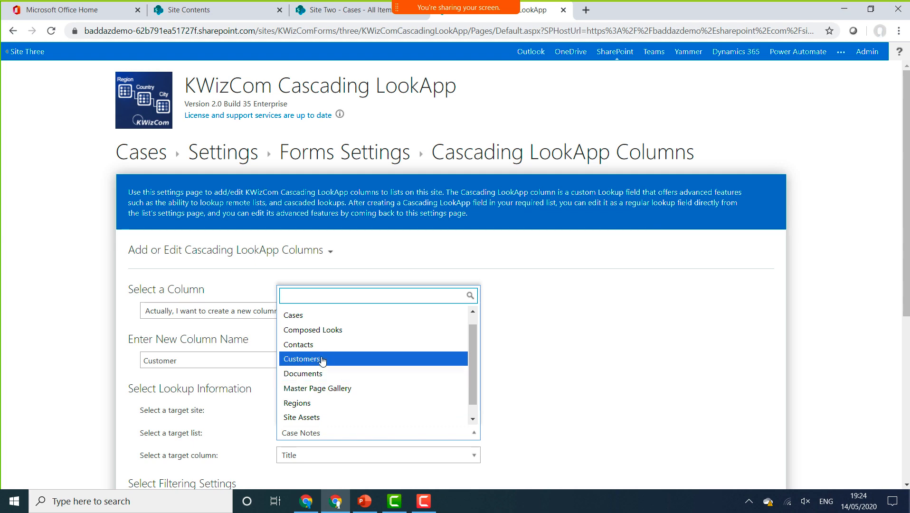
{"action": "left_click", "coordinate": [319, 359]}
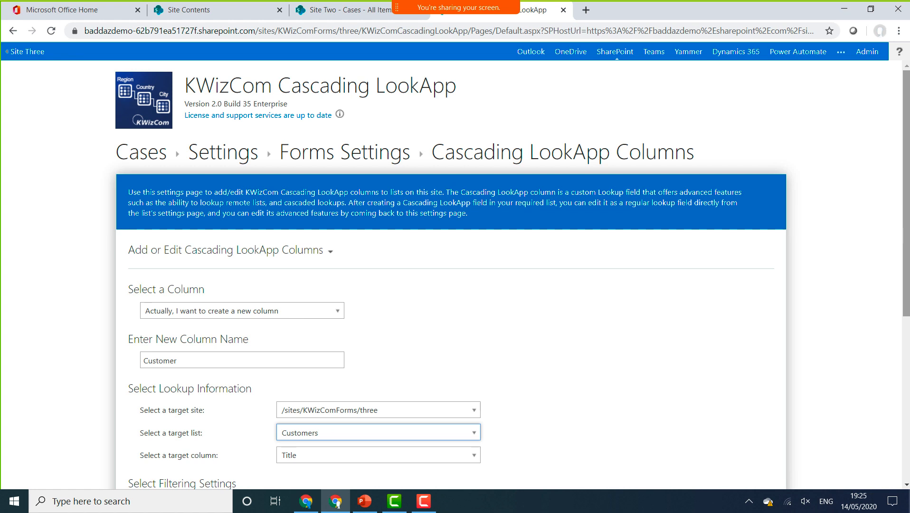
Step: Filter the Customer column's options by the Active view and show a filter for the Account Manager column
{"action": "scroll", "coordinate": [451, 275], "scroll_direction": "down", "scroll_amount": 3}
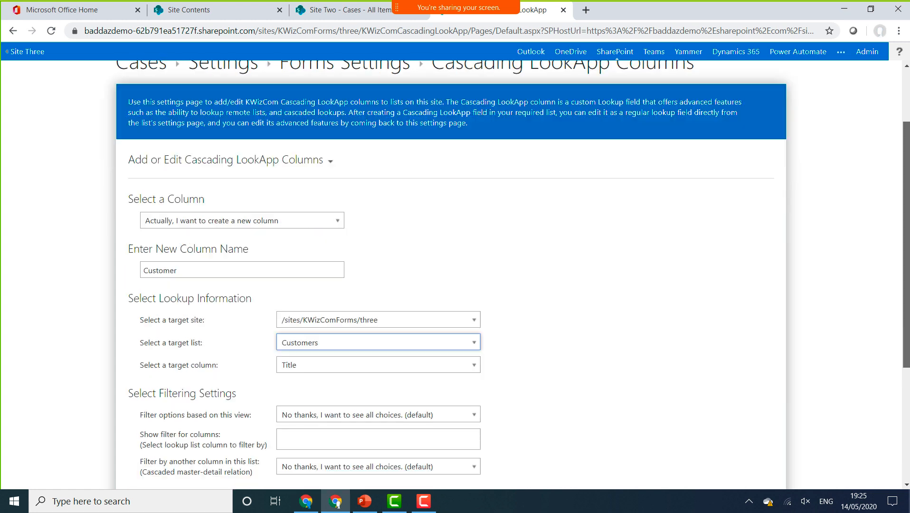
{"action": "scroll", "coordinate": [450, 332], "scroll_direction": "down", "scroll_amount": 1}
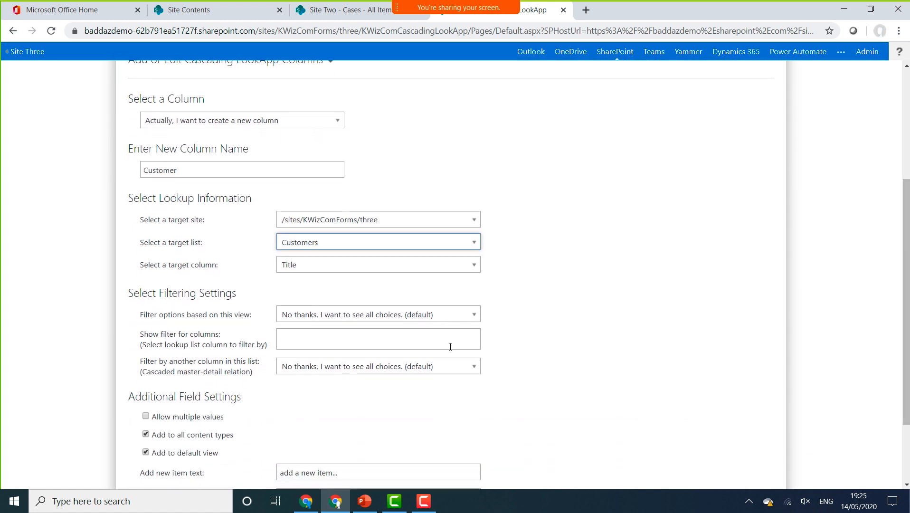
{"action": "left_click", "coordinate": [448, 317]}
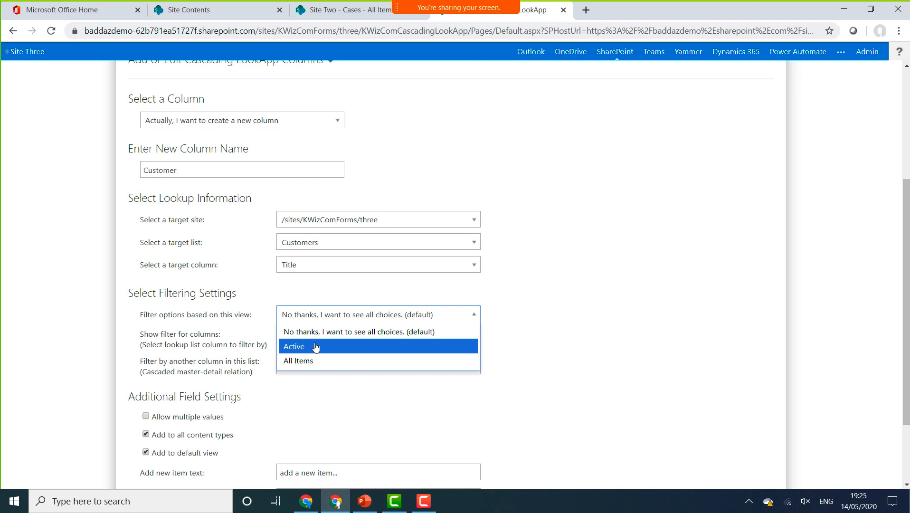
{"action": "left_click", "coordinate": [315, 346]}
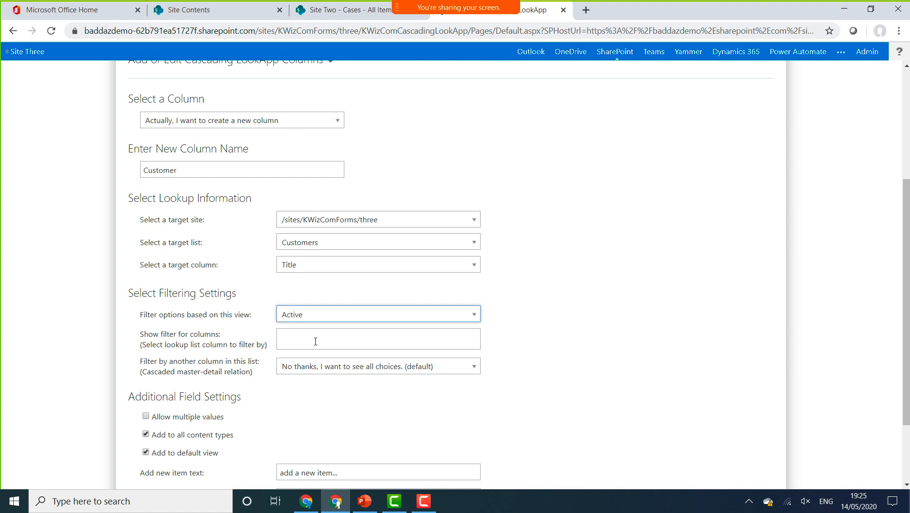
{"action": "left_click", "coordinate": [315, 345]}
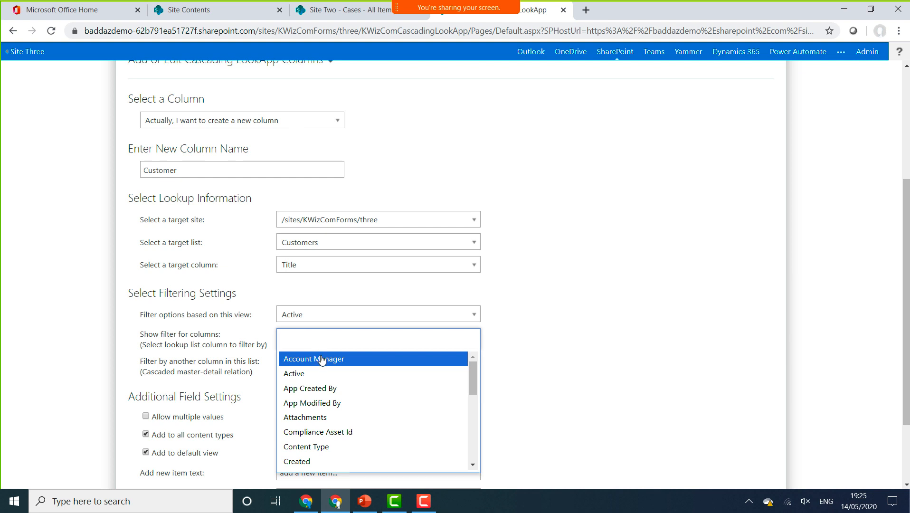
{"action": "left_click", "coordinate": [322, 359]}
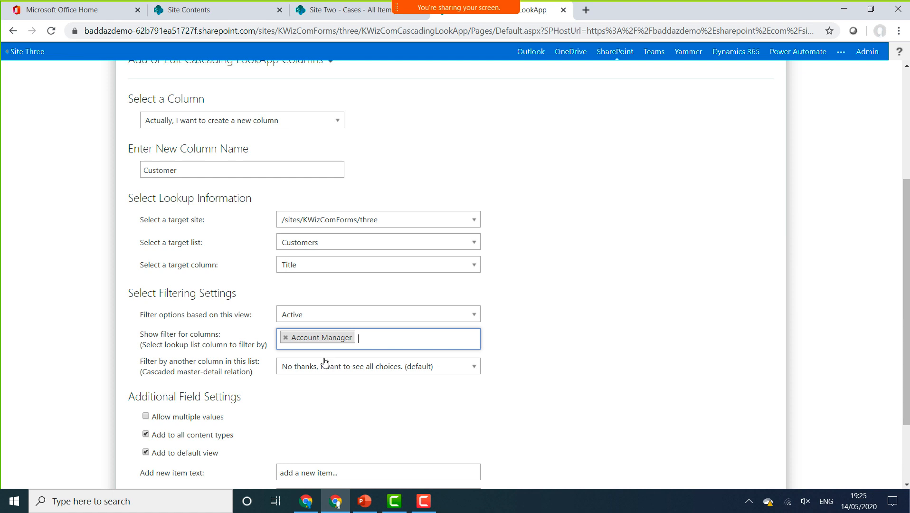
Step: Cascade the Customer column from the list's Region column, showing only items where Region equals the Customers list's Region
{"action": "left_click", "coordinate": [330, 366]}
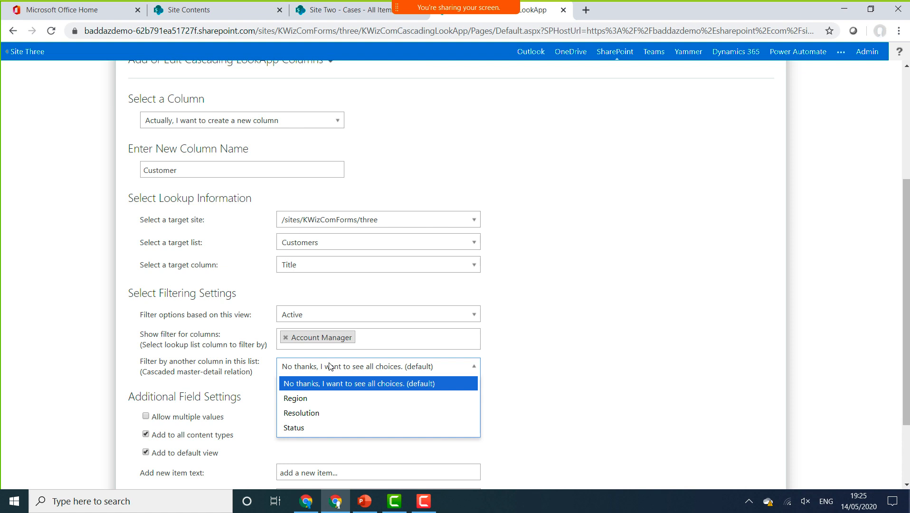
{"action": "left_click", "coordinate": [335, 399]}
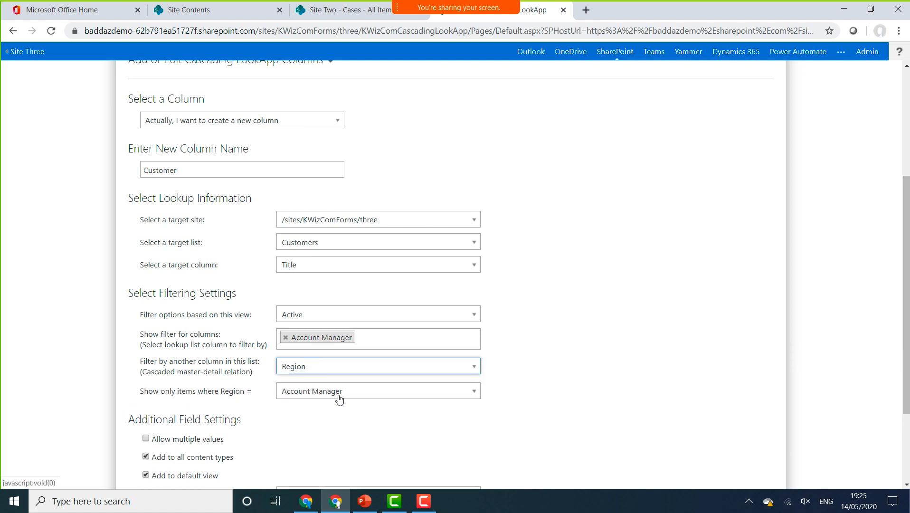
{"action": "left_click", "coordinate": [336, 399]}
{"action": "left_click_drag", "start_coordinate": [475, 295], "coordinate": [464, 375]}
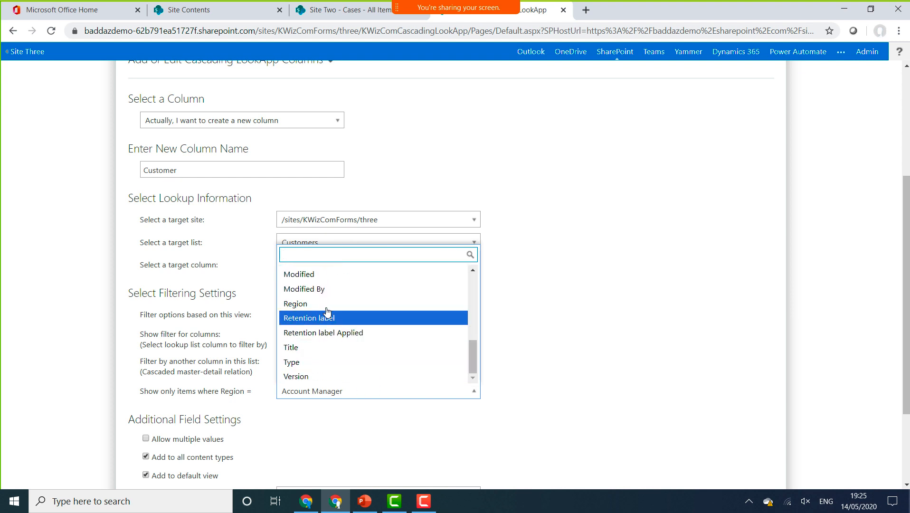
{"action": "left_click", "coordinate": [323, 303]}
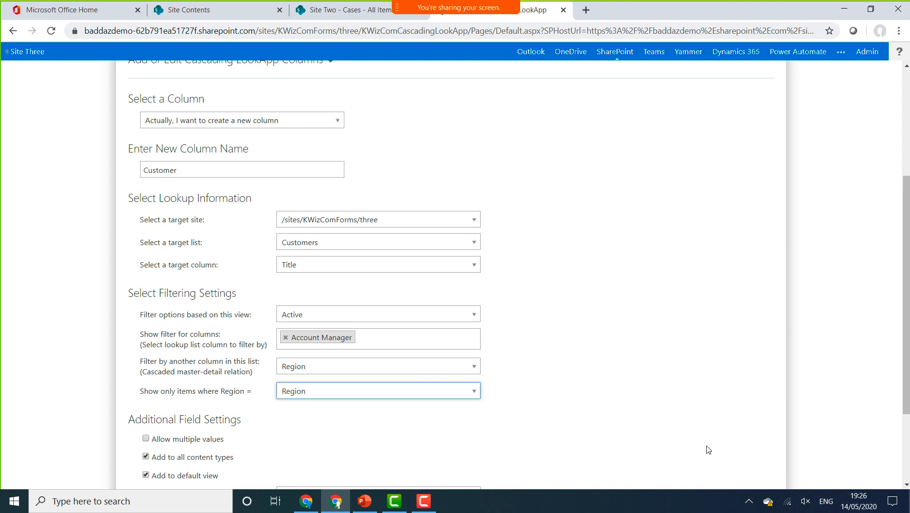
Step: Clear the Customer column's add new item text and apply the settings to create the column
{"action": "scroll", "coordinate": [796, 416], "scroll_direction": "down", "scroll_amount": 3}
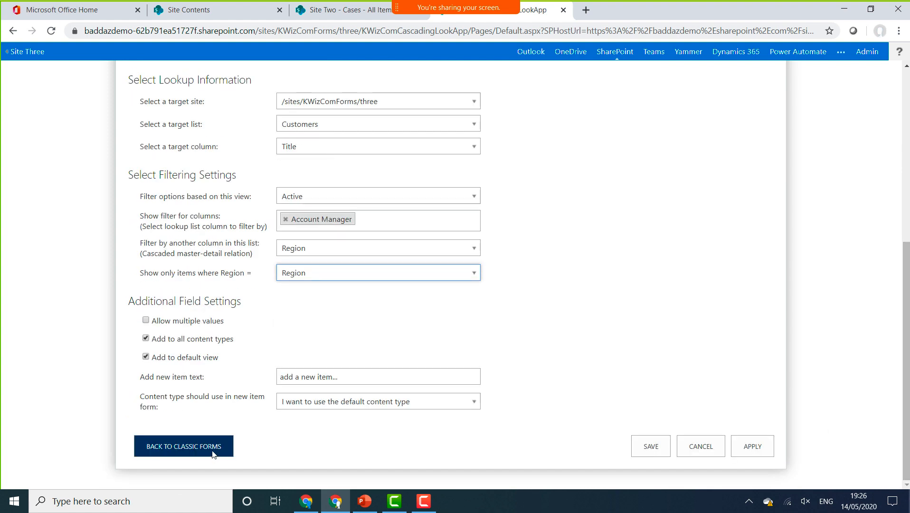
{"action": "left_click_drag", "start_coordinate": [356, 377], "coordinate": [229, 363]}
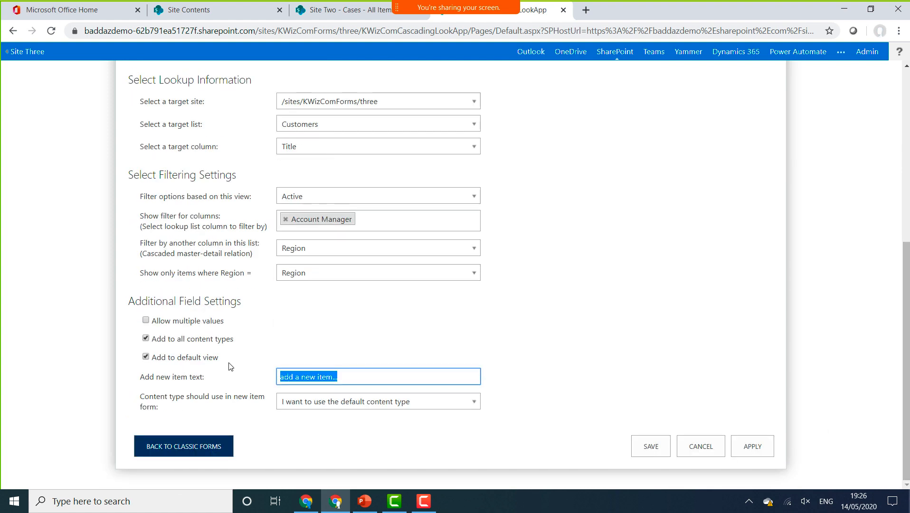
{"action": "key", "text": "BackSpace"}
{"action": "left_click", "coordinate": [751, 443]}
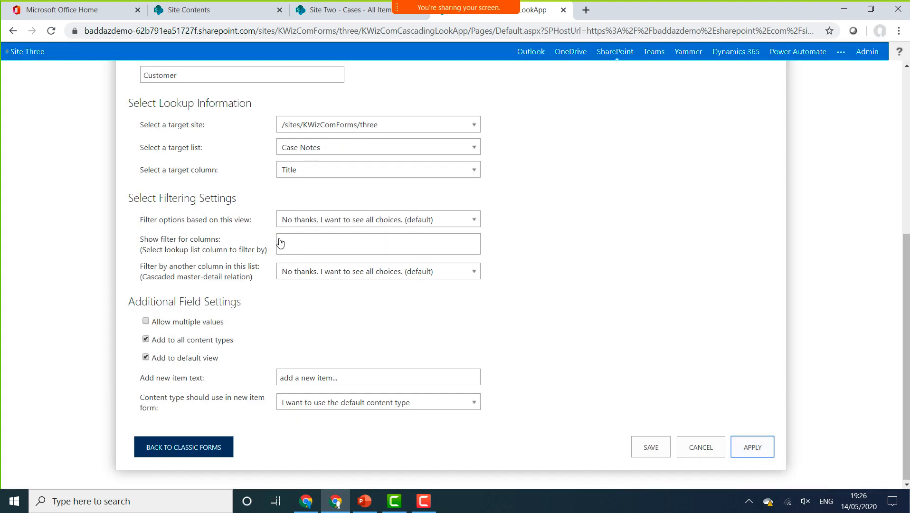
Step: Name another new Cascading LookApp column Contact and set its target list to Contacts, keeping Title as target column
{"action": "scroll", "coordinate": [199, 158], "scroll_direction": "up", "scroll_amount": 1}
{"action": "left_click", "coordinate": [200, 140]}
{"action": "key", "text": "ctrl+a"}
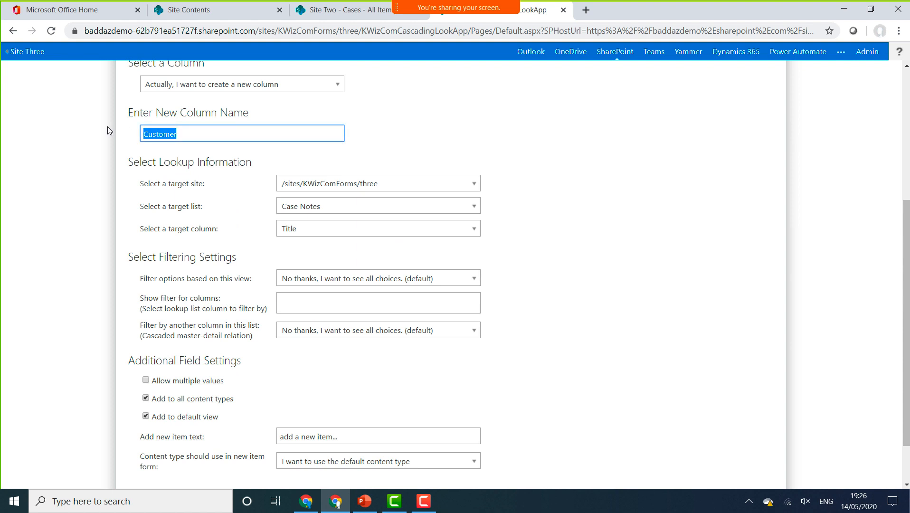
{"action": "type", "text": "Contact"}
{"action": "left_click", "coordinate": [364, 206]}
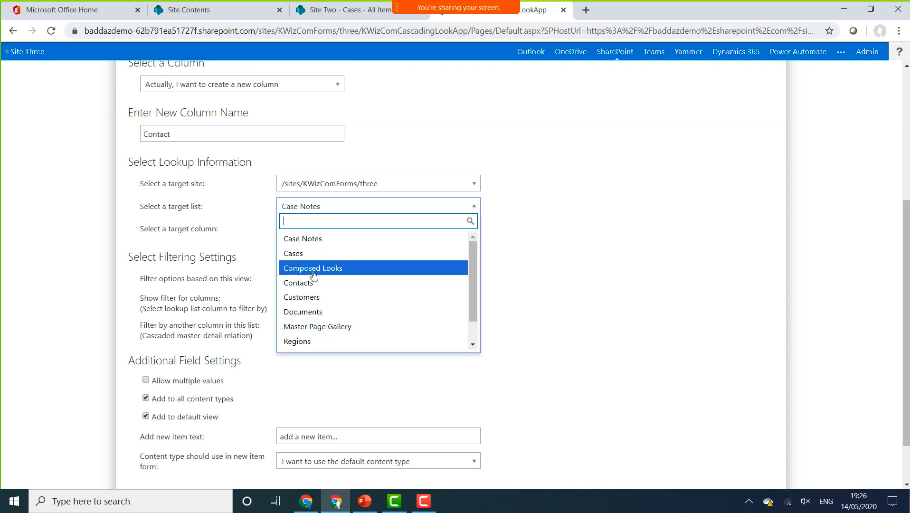
{"action": "left_click", "coordinate": [333, 283]}
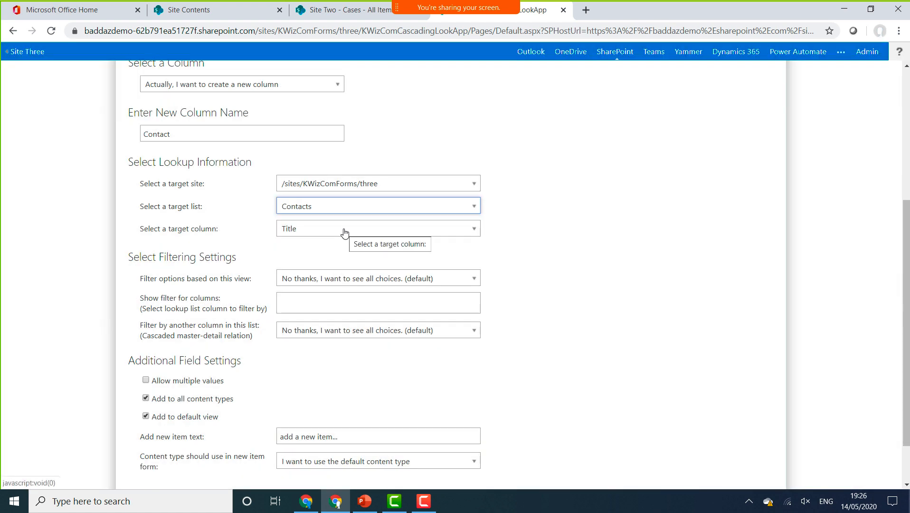
{"action": "left_click", "coordinate": [345, 232]}
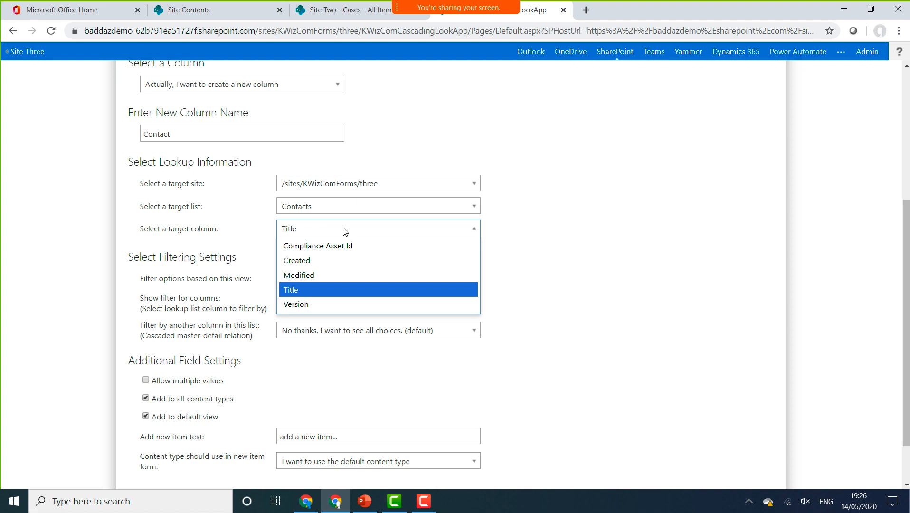
{"action": "left_click", "coordinate": [569, 228]}
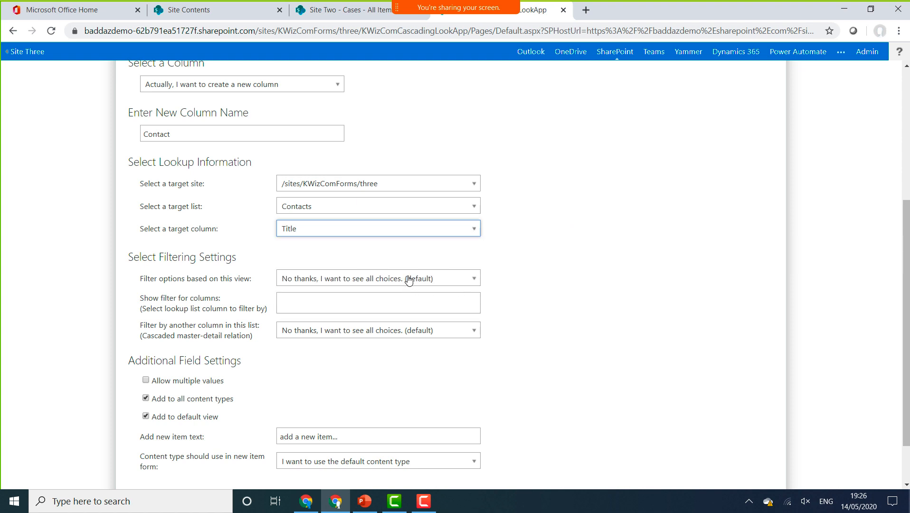
Step: Cascade the Contact column from the list's Customer column, showing only items where Customer equals the Contacts list's Customer
{"action": "left_click", "coordinate": [377, 330]}
{"action": "left_click", "coordinate": [339, 362]}
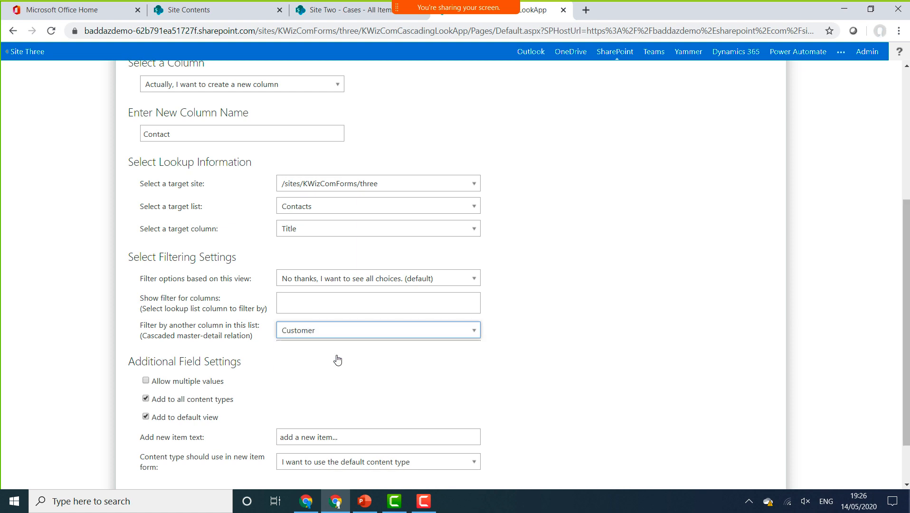
{"action": "left_click", "coordinate": [345, 361]}
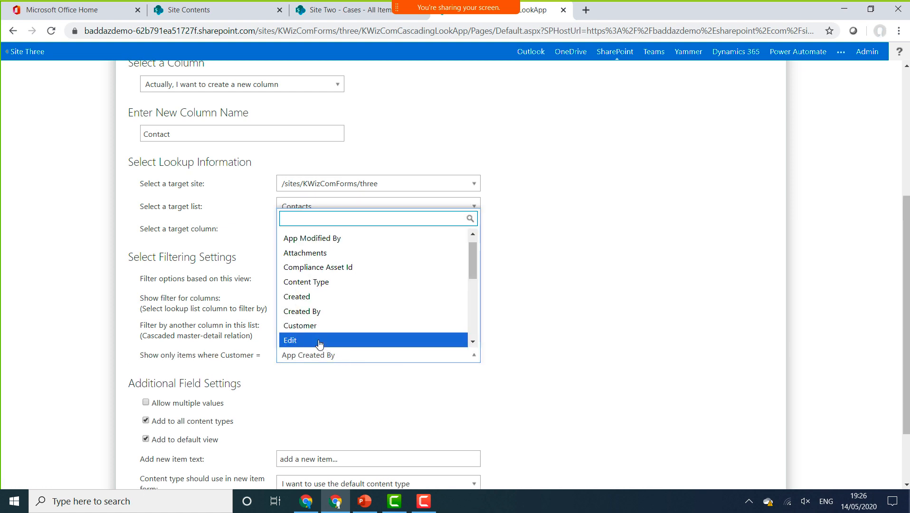
{"action": "left_click", "coordinate": [320, 327]}
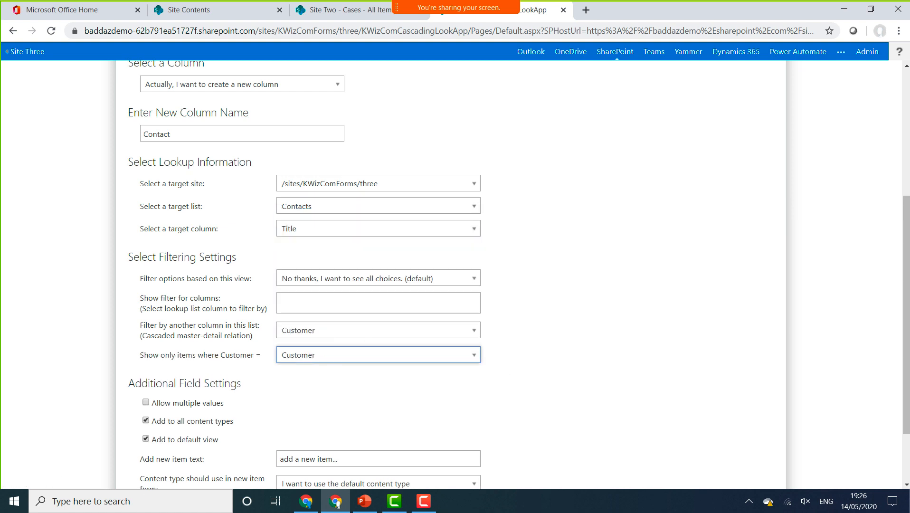
Step: Set the Contact column's add new item text to "add a contact" and apply the settings to create the column
{"action": "scroll", "coordinate": [572, 363], "scroll_direction": "down", "scroll_amount": 1}
{"action": "scroll", "coordinate": [349, 393], "scroll_direction": "down", "scroll_amount": 1}
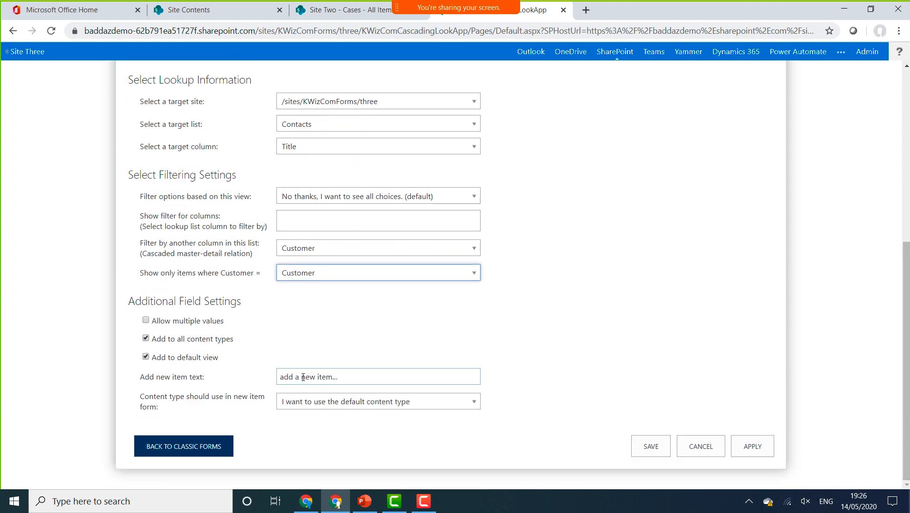
{"action": "left_click_drag", "start_coordinate": [304, 376], "coordinate": [365, 373]}
{"action": "type", "text": "contact"}
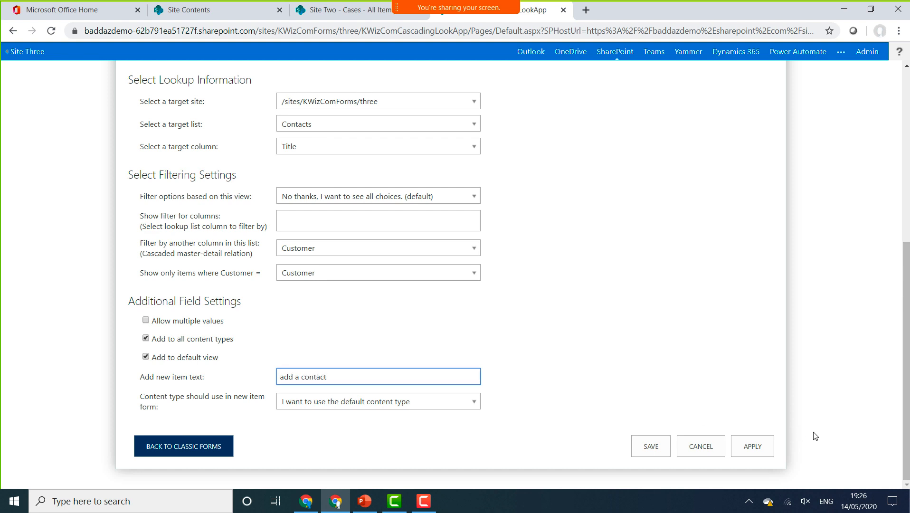
{"action": "left_click", "coordinate": [763, 455]}
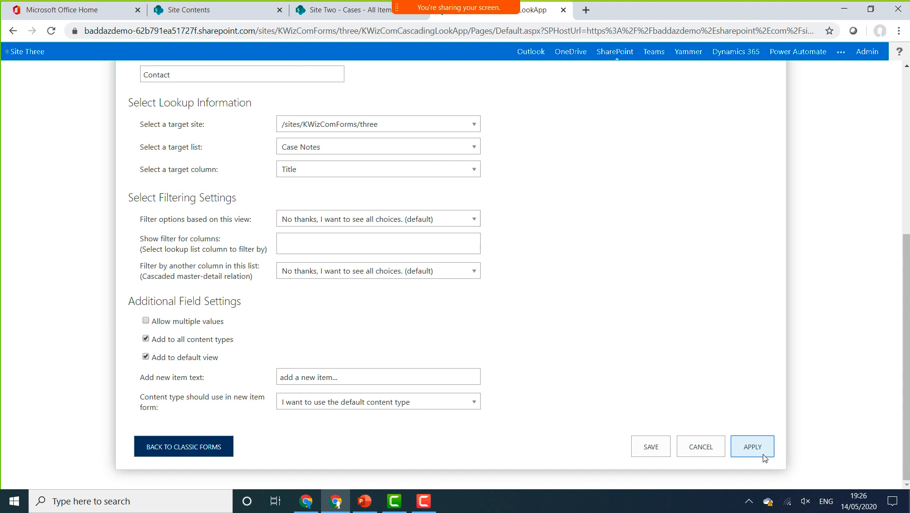
{"action": "left_click", "coordinate": [667, 443]}
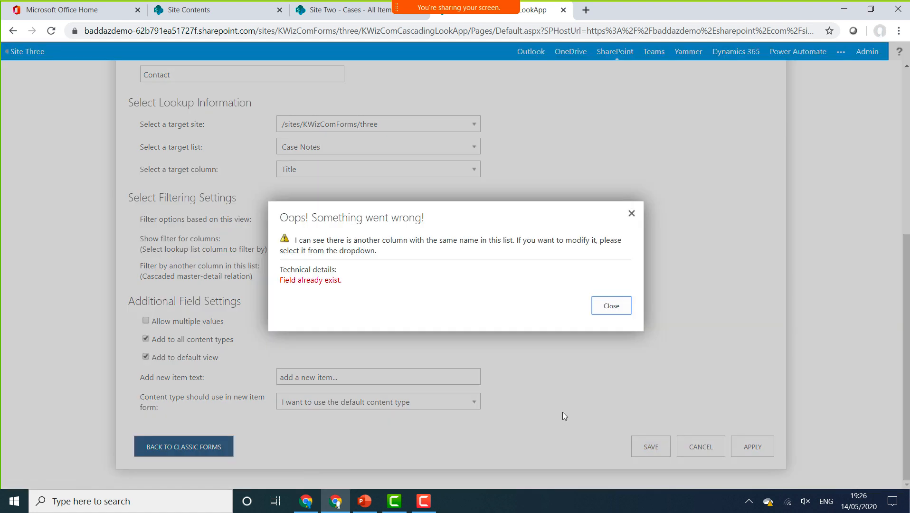
{"action": "left_click", "coordinate": [609, 307]}
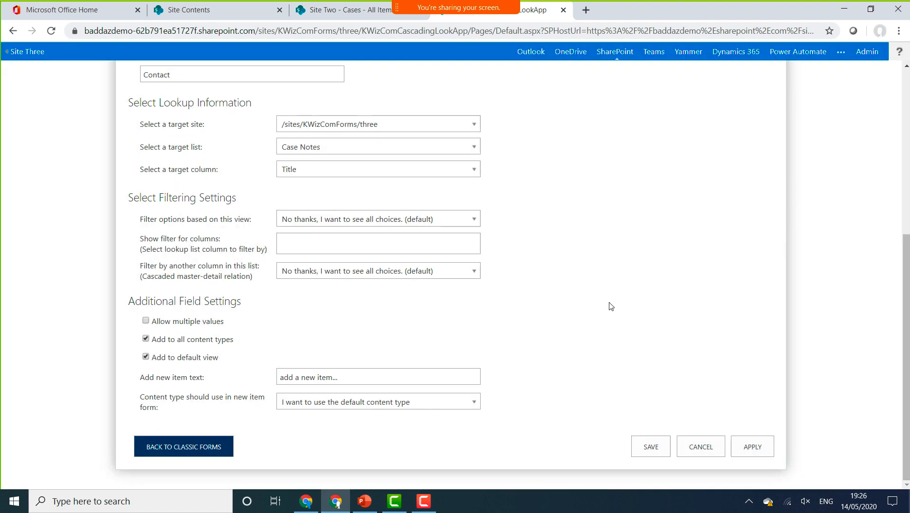
Step: Return to the Cases list's Forms Settings and open the Form Layout settings
{"action": "scroll", "coordinate": [161, 148], "scroll_direction": "up", "scroll_amount": 4}
{"action": "scroll", "coordinate": [161, 147], "scroll_direction": "up", "scroll_amount": 2}
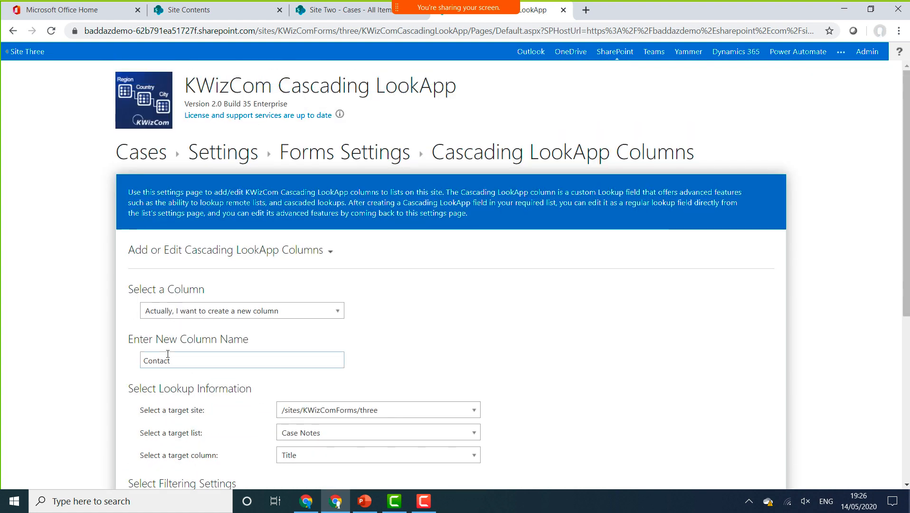
{"action": "left_click", "coordinate": [357, 159]}
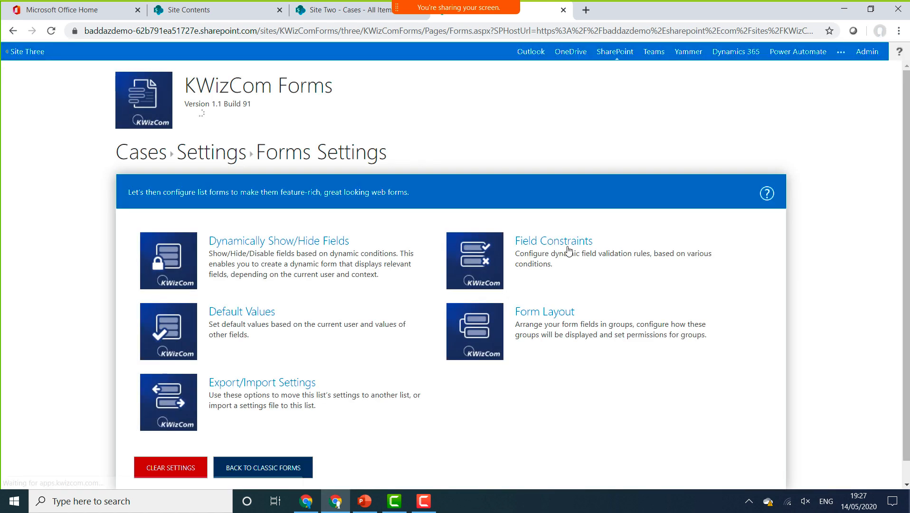
{"action": "left_click", "coordinate": [544, 312]}
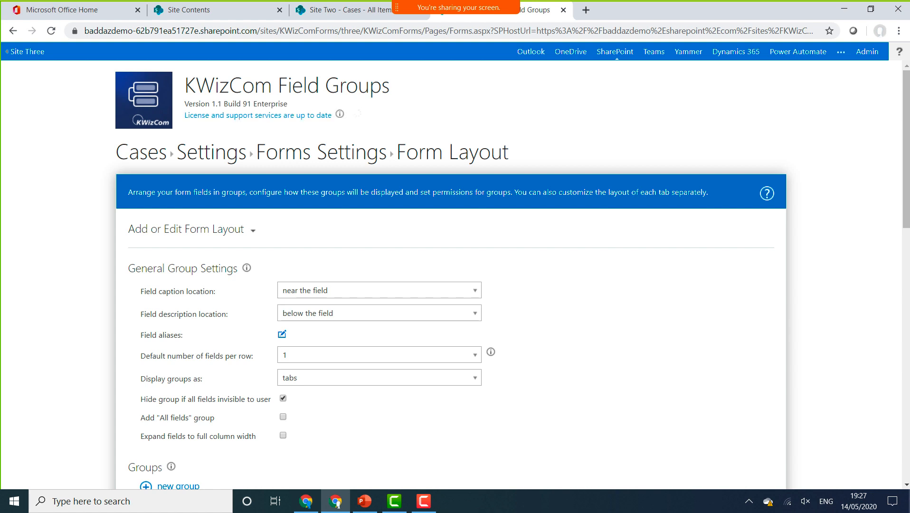
Step: Add a Horizontal Line spanning 2 columns below the Logged Date row in the Case Information group, with an empty row beneath it
{"action": "scroll", "coordinate": [543, 314], "scroll_direction": "down", "scroll_amount": 8}
{"action": "left_click_drag", "start_coordinate": [906, 283], "coordinate": [894, 310]}
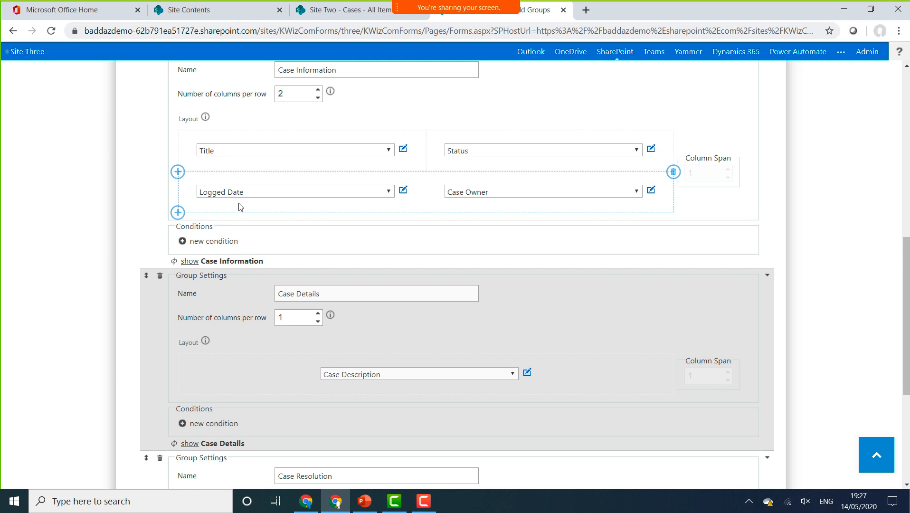
{"action": "left_click", "coordinate": [183, 214]}
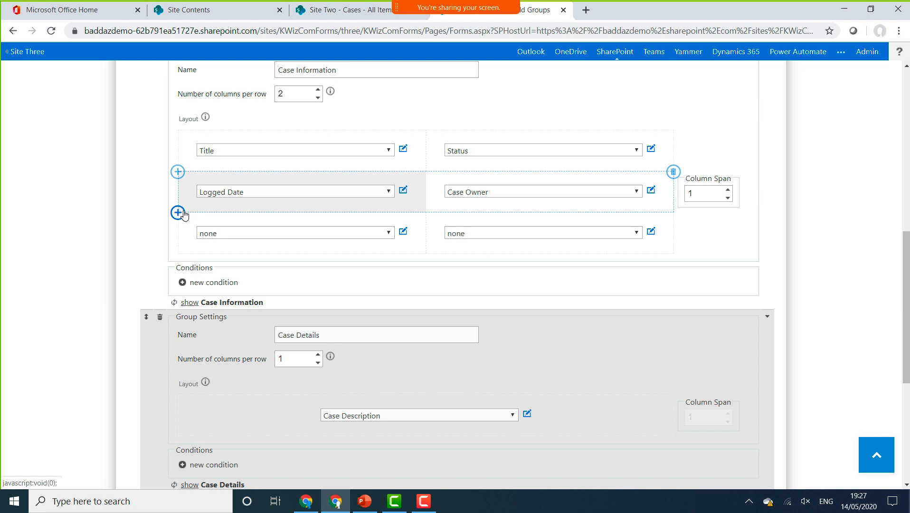
{"action": "left_click", "coordinate": [256, 232]}
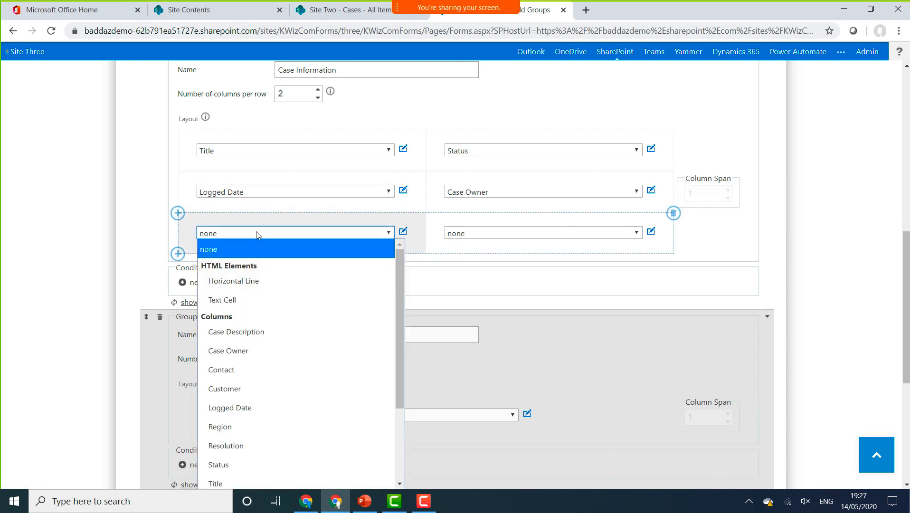
{"action": "left_click", "coordinate": [245, 284]}
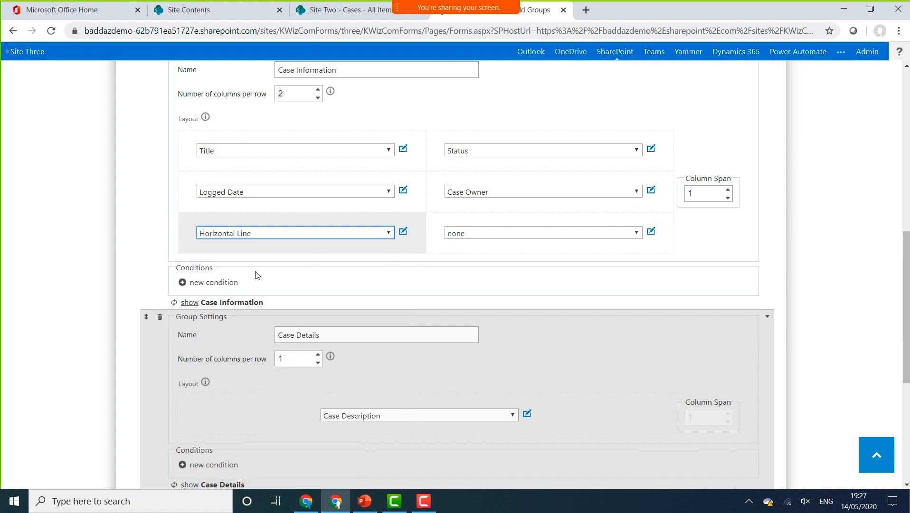
{"action": "left_click", "coordinate": [727, 190]}
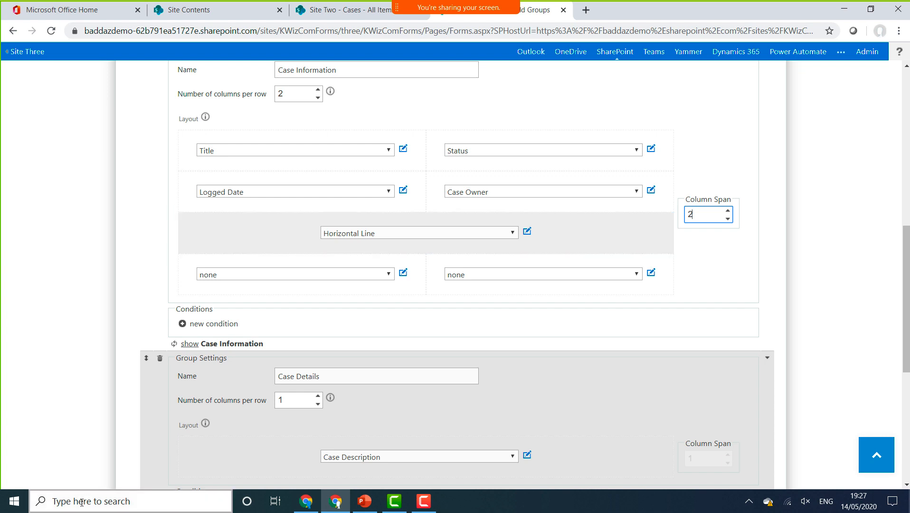
Step: Place the Region field below the Horizontal Line in the Case Information group with a column span of 2
{"action": "left_click", "coordinate": [363, 275]}
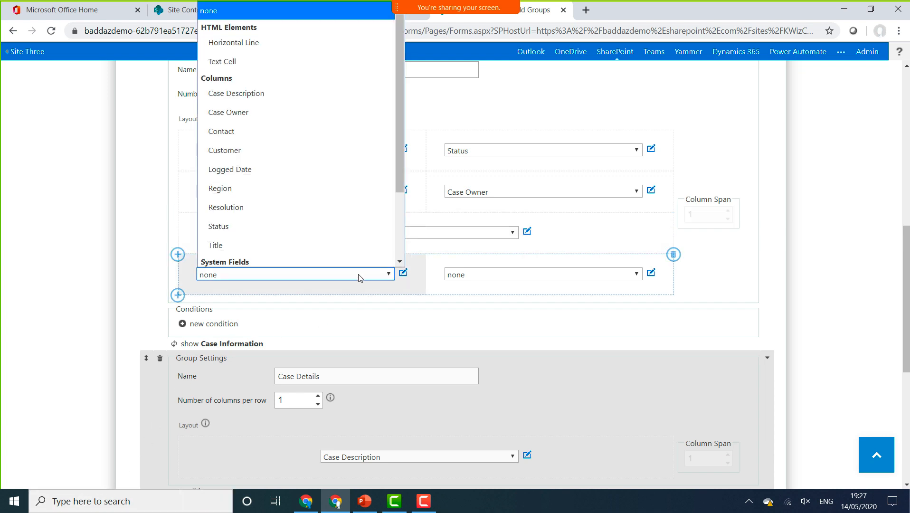
{"action": "left_click", "coordinate": [246, 190]}
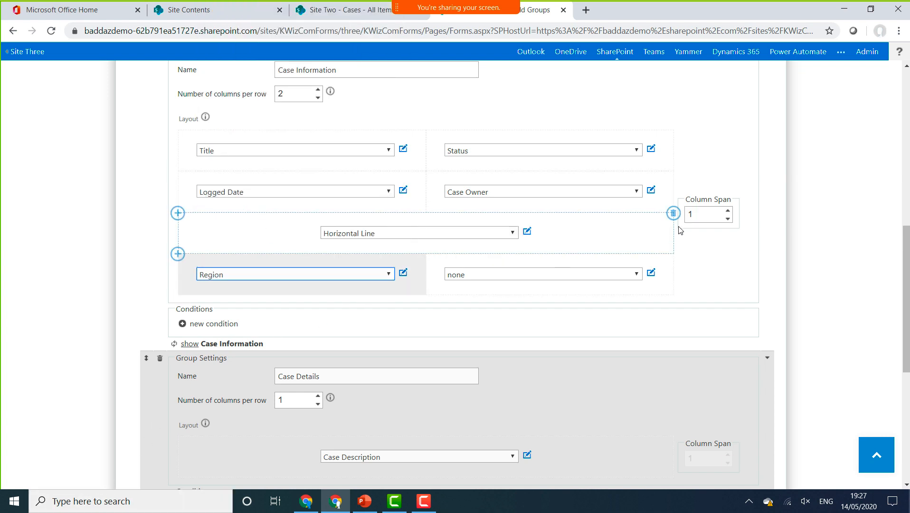
{"action": "left_click", "coordinate": [727, 210]}
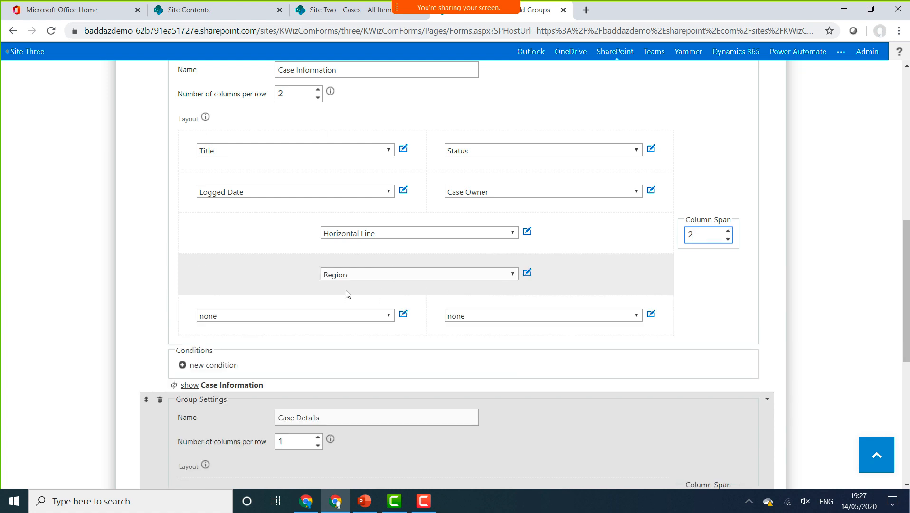
Step: Put Customer and Contact side by side in the row below Region and save the form layout
{"action": "left_click", "coordinate": [300, 316]}
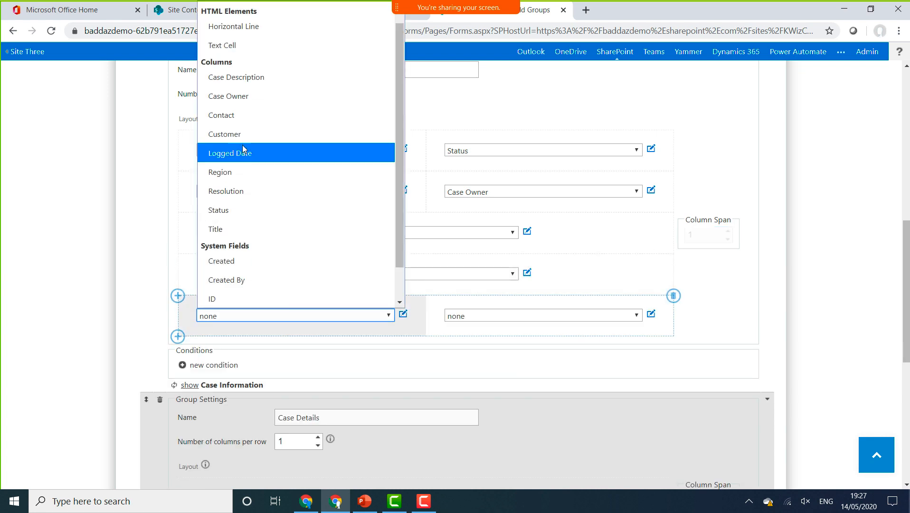
{"action": "left_click", "coordinate": [243, 135]}
{"action": "left_click", "coordinate": [631, 315]}
{"action": "scroll", "coordinate": [522, 271], "scroll_direction": "down", "scroll_amount": 1}
{"action": "left_click", "coordinate": [467, 96]}
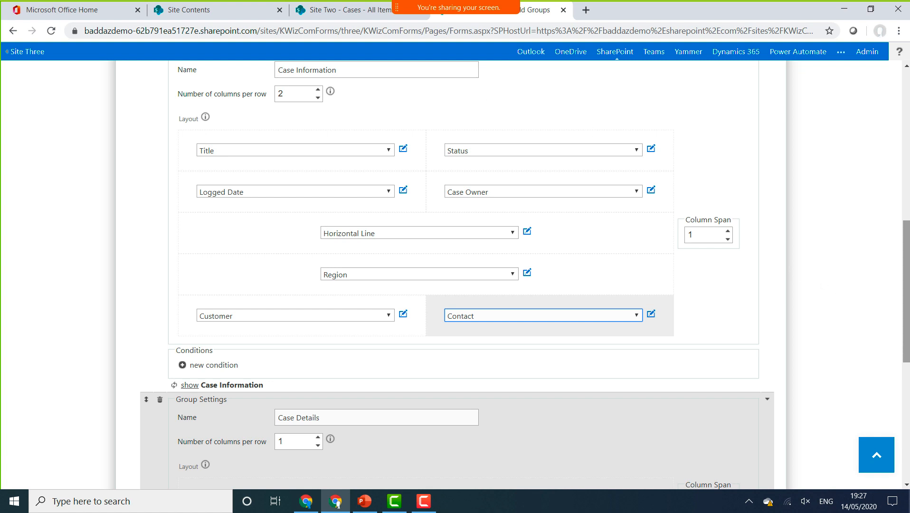
{"action": "left_click_drag", "start_coordinate": [906, 279], "coordinate": [906, 397]}
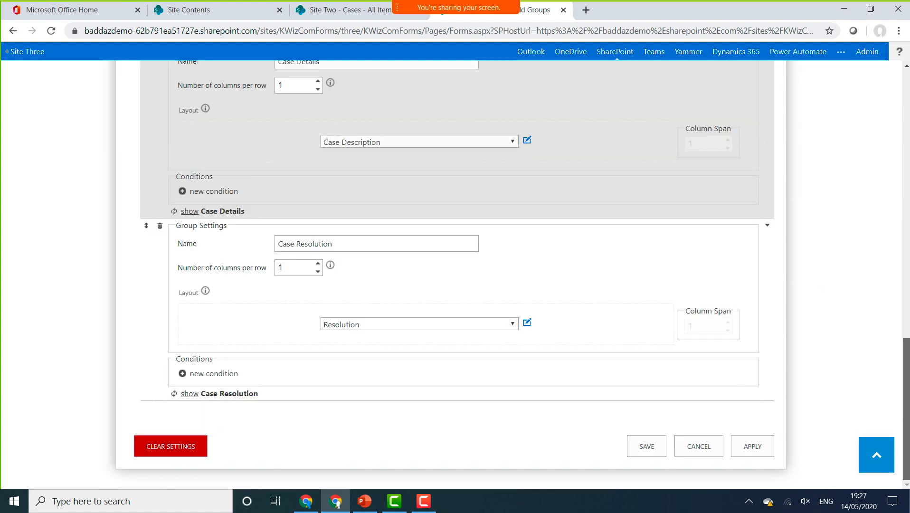
{"action": "left_click", "coordinate": [646, 448]}
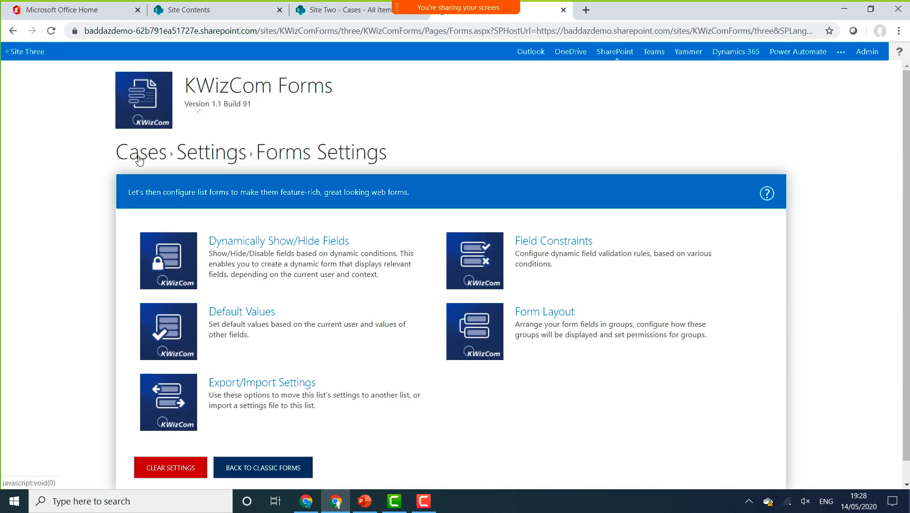
Step: Start a new item in the Cases list, set its Region to North America and check the available Customer choices
{"action": "left_click", "coordinate": [139, 159]}
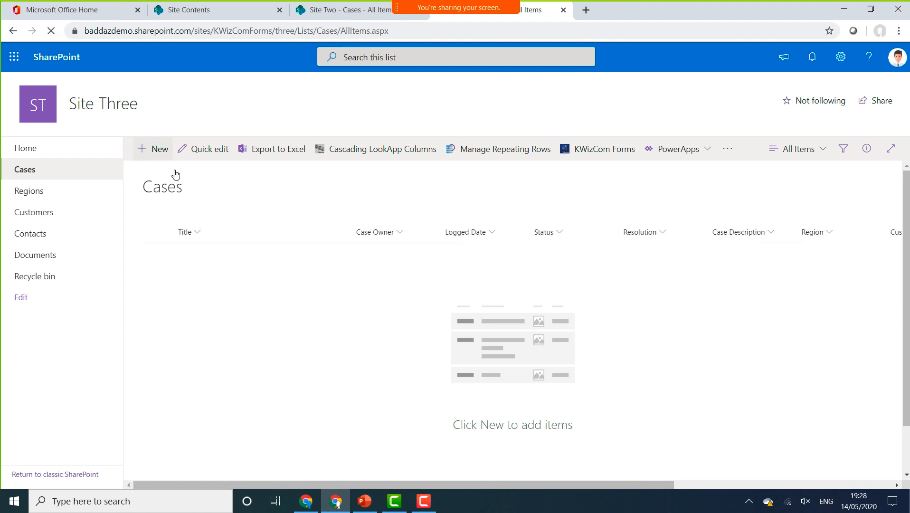
{"action": "left_click", "coordinate": [153, 151]}
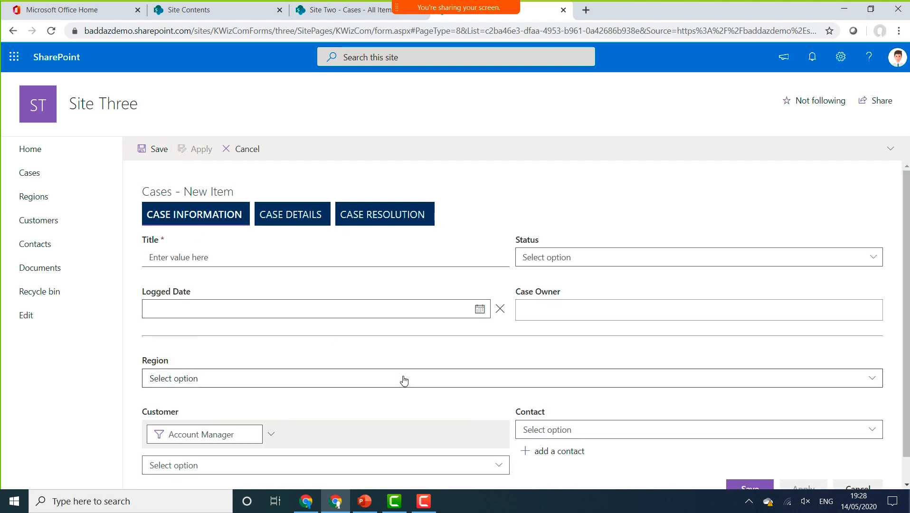
{"action": "left_click", "coordinate": [404, 380]}
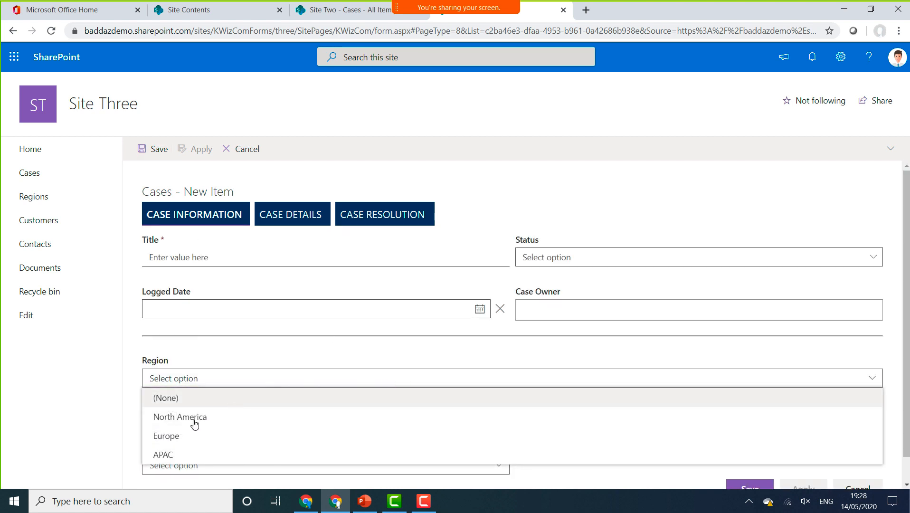
{"action": "left_click", "coordinate": [187, 426]}
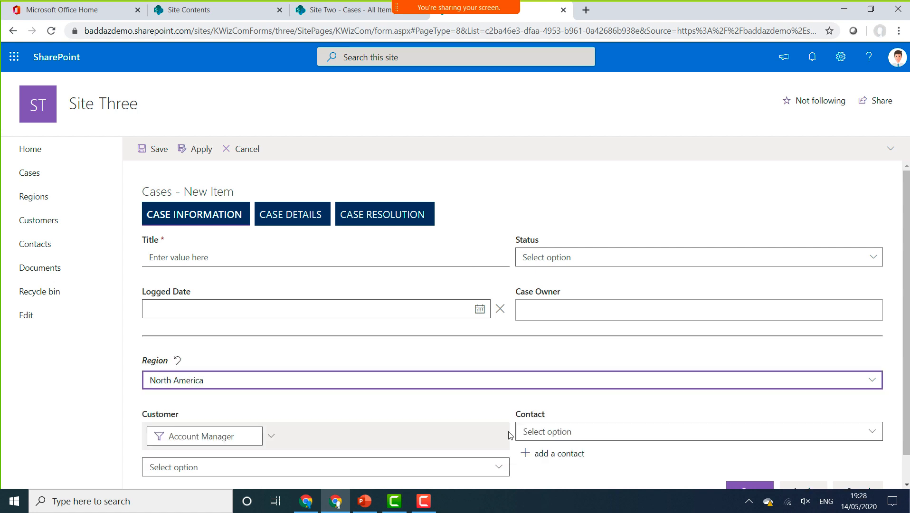
{"action": "scroll", "coordinate": [315, 453], "scroll_direction": "down", "scroll_amount": 2}
{"action": "left_click", "coordinate": [230, 441]}
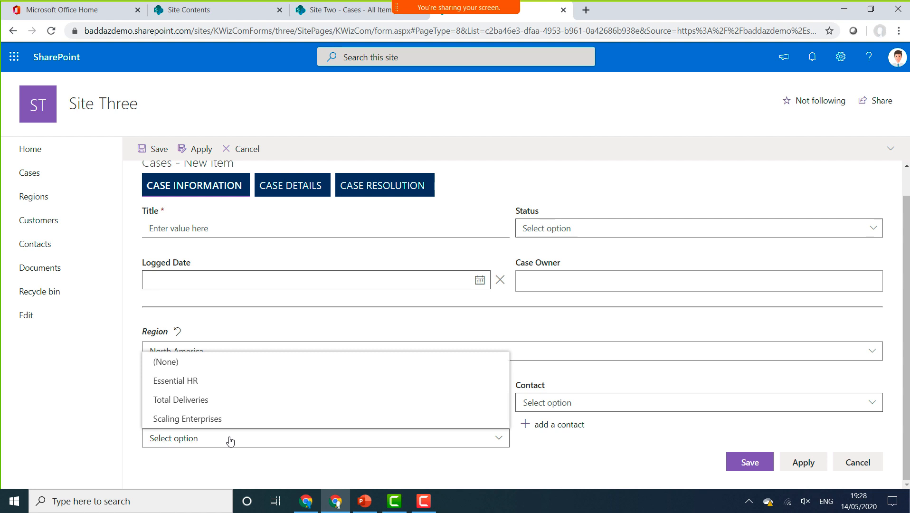
{"action": "left_click", "coordinate": [231, 441]}
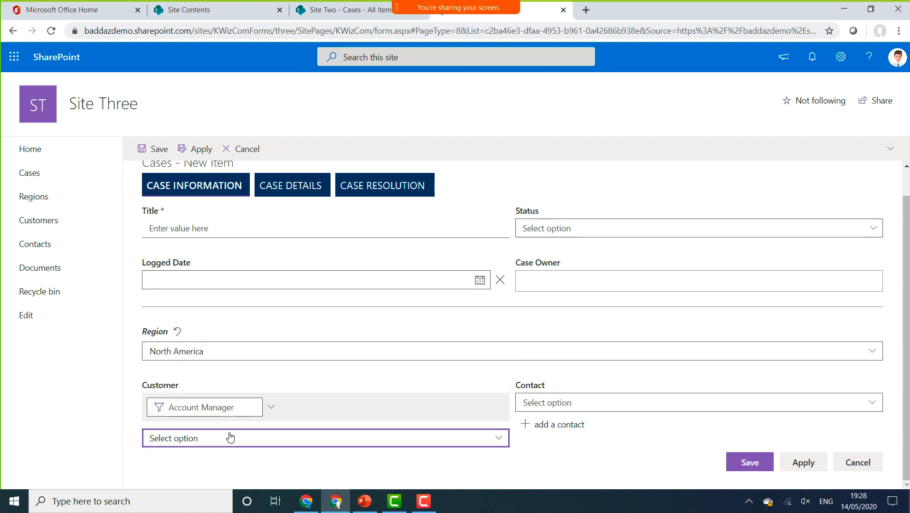
Step: Filter the Customer choices by one of the account managers and select Scaling Enterprises
{"action": "left_click", "coordinate": [274, 408]}
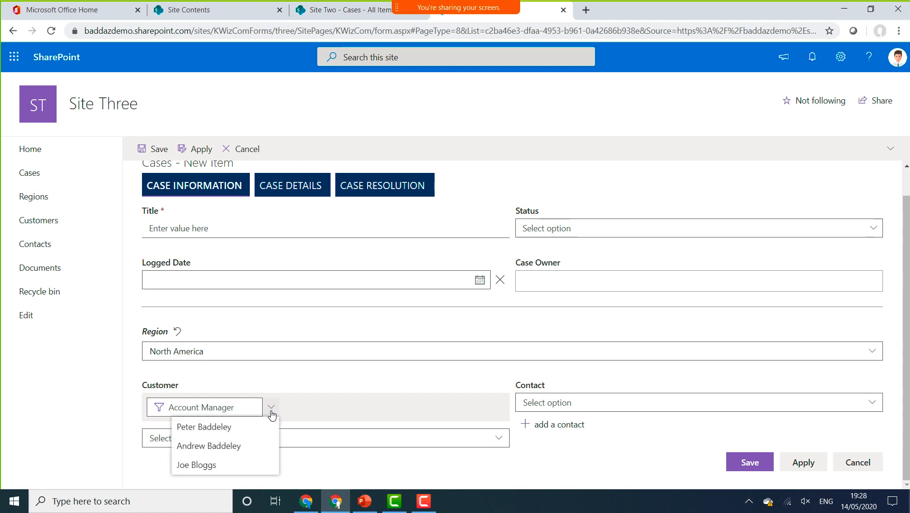
{"action": "left_click", "coordinate": [238, 446]}
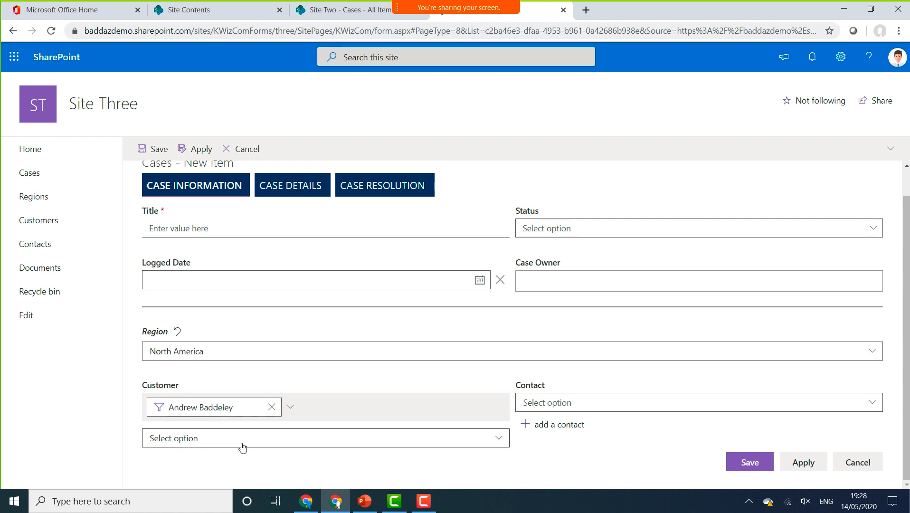
{"action": "left_click", "coordinate": [271, 441]}
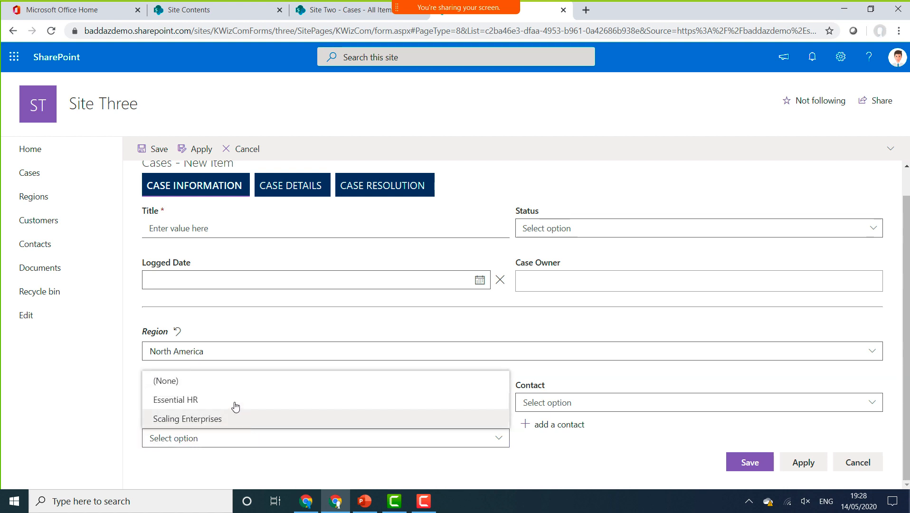
{"action": "left_click", "coordinate": [375, 424]}
Step: Check the Contact choices for the selected customer and discard the new case
{"action": "left_click", "coordinate": [645, 405]}
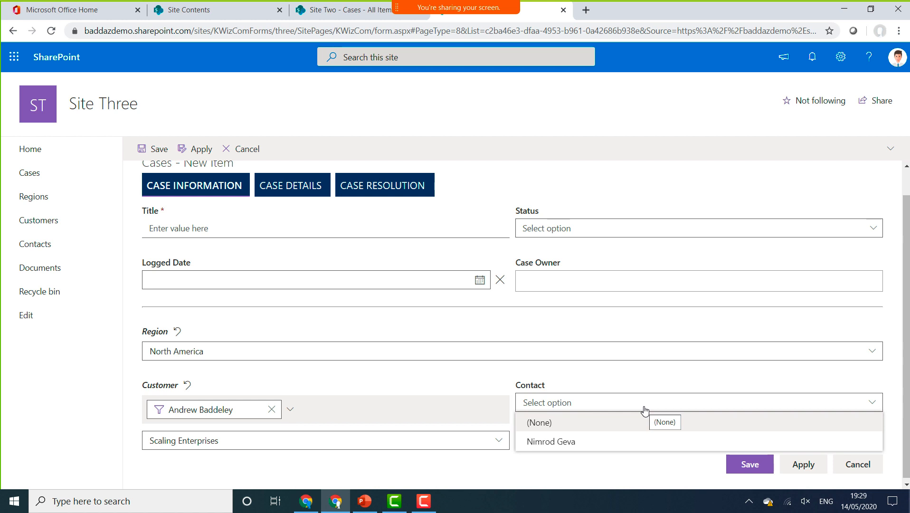
{"action": "left_click", "coordinate": [249, 149]}
{"action": "left_click", "coordinate": [482, 285]}
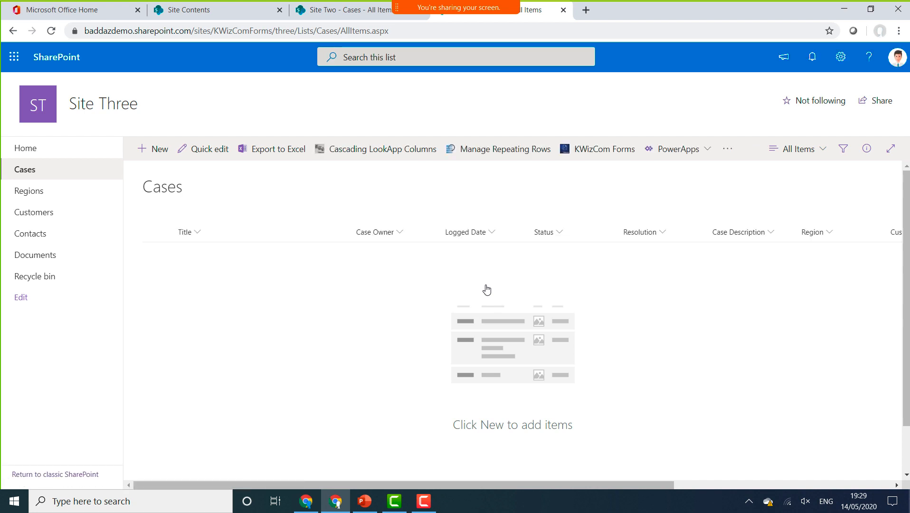
Step: Open the Repeating Rows settings for the Cases list and title the new column "Case Notes"
{"action": "left_click", "coordinate": [588, 150]}
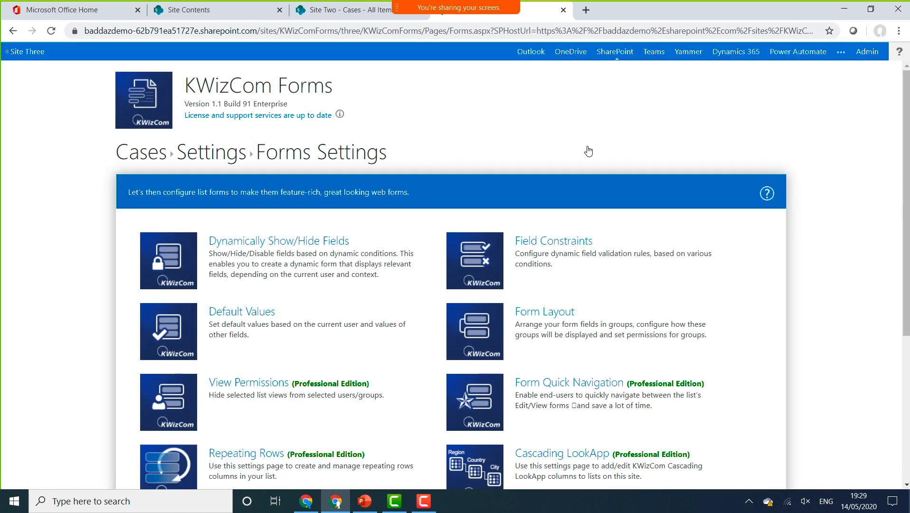
{"action": "left_click", "coordinate": [248, 459]}
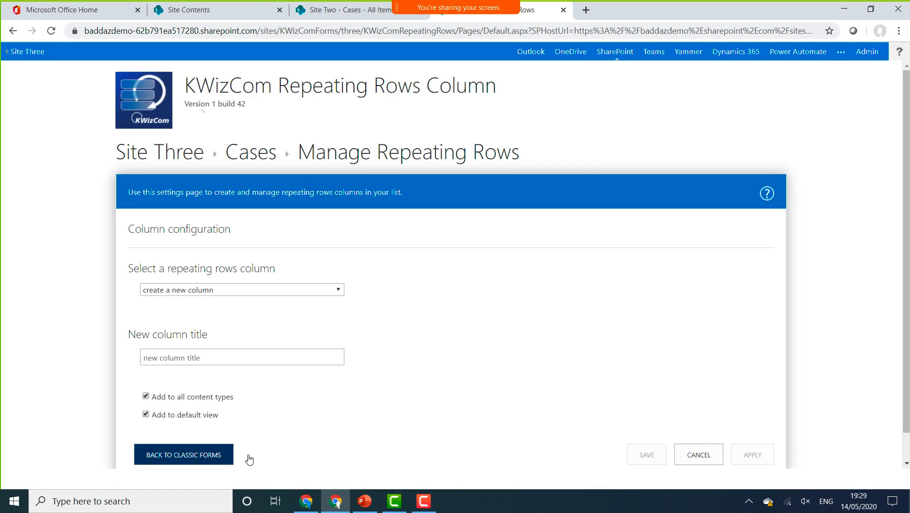
{"action": "left_click_drag", "start_coordinate": [906, 237], "coordinate": [906, 258]}
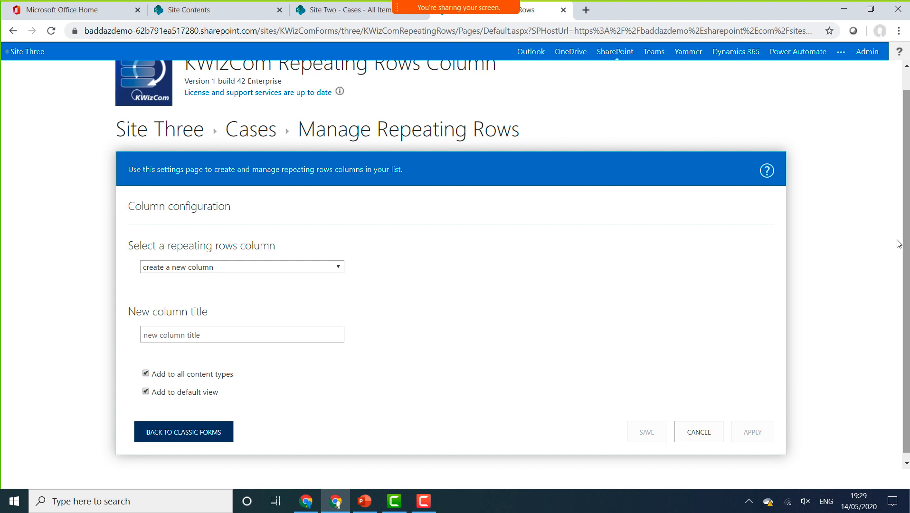
{"action": "left_click", "coordinate": [186, 333]}
{"action": "scroll", "coordinate": [218, 355], "scroll_direction": "down", "scroll_amount": 1}
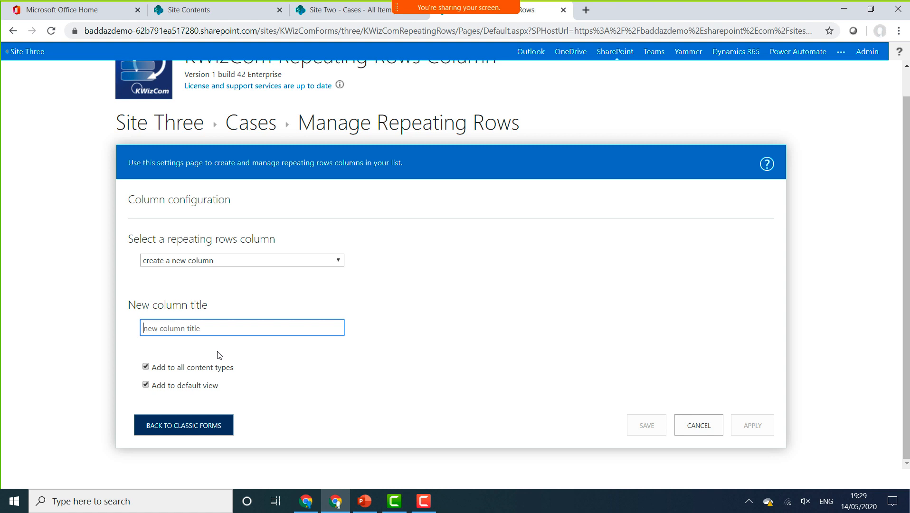
{"action": "type", "text": "Case Notes"}
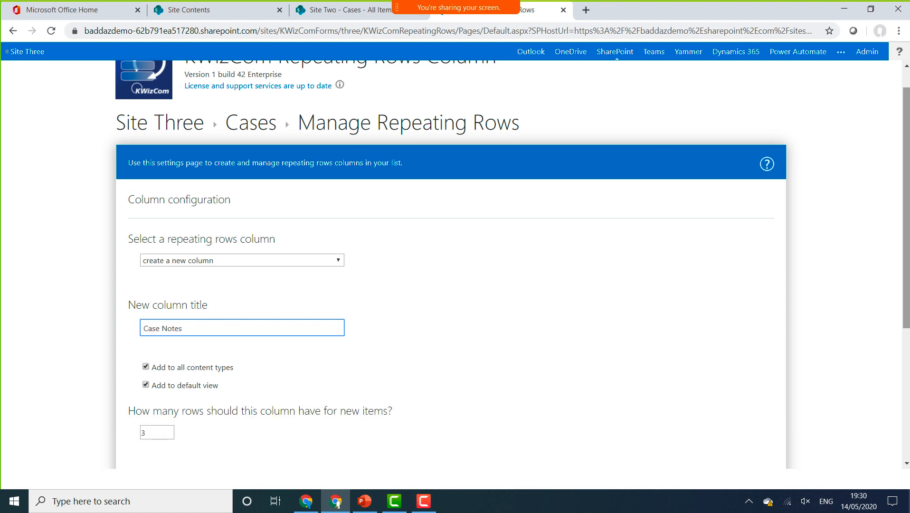
{"action": "scroll", "coordinate": [258, 235], "scroll_direction": "down", "scroll_amount": 4}
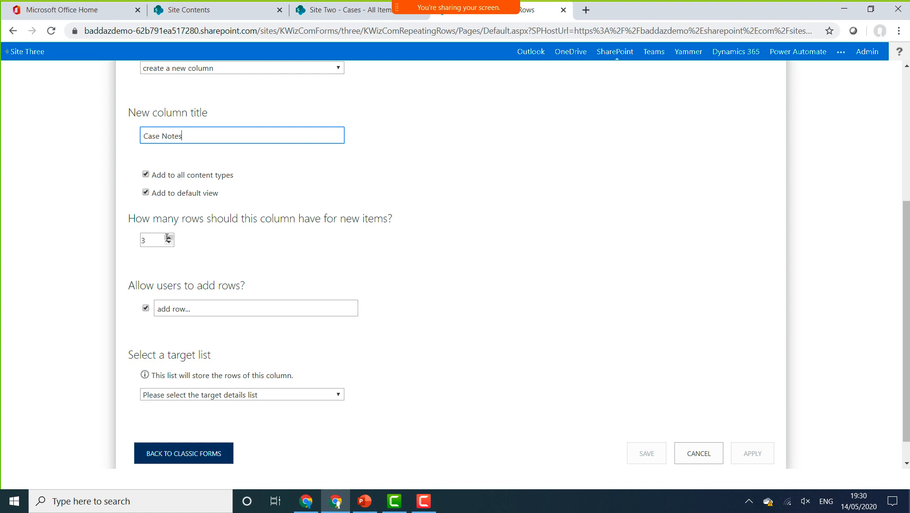
{"action": "left_click", "coordinate": [243, 395]}
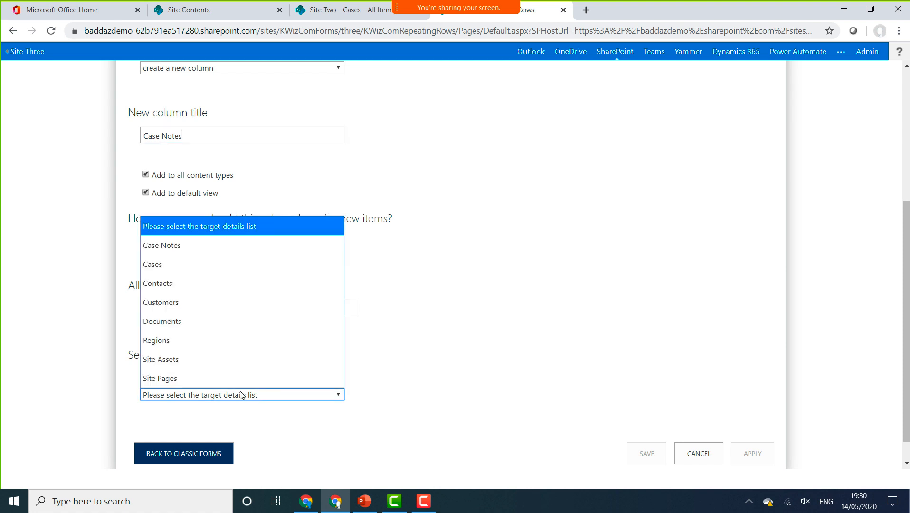
{"action": "left_click", "coordinate": [185, 269]}
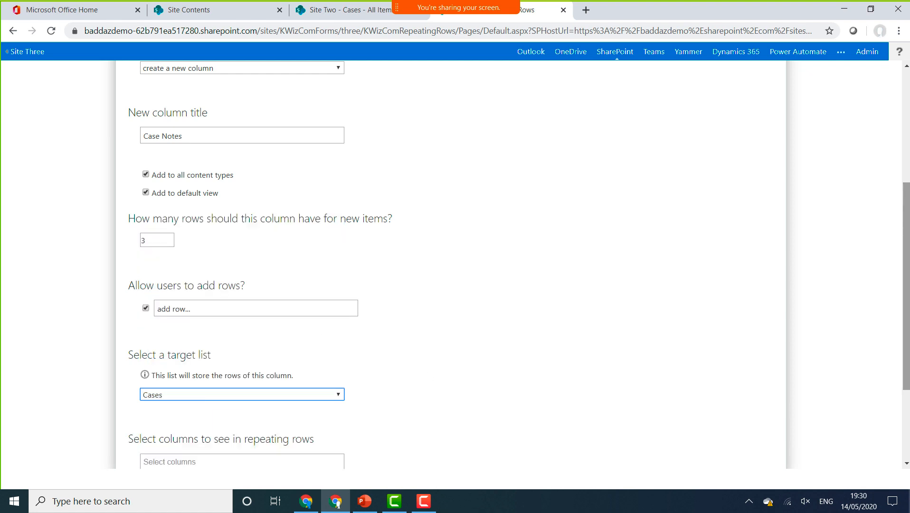
{"action": "scroll", "coordinate": [166, 340], "scroll_direction": "down", "scroll_amount": 3}
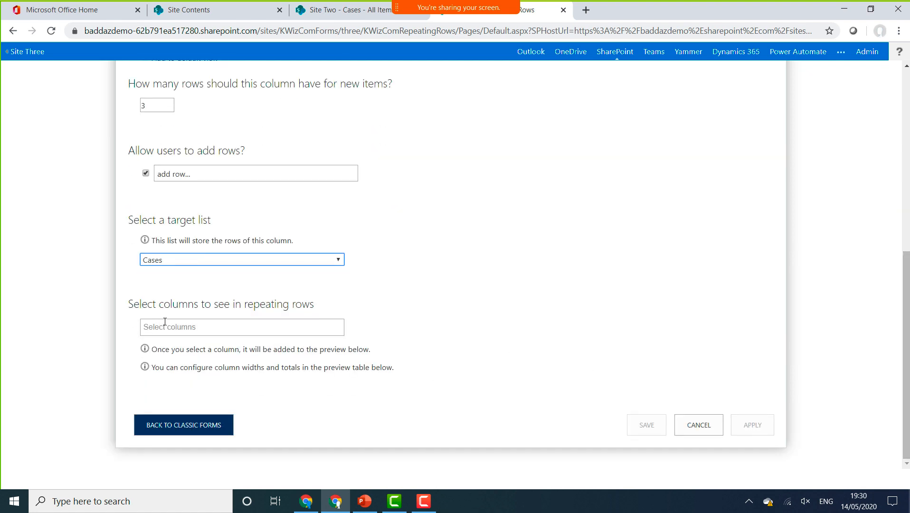
{"action": "left_click", "coordinate": [165, 321]}
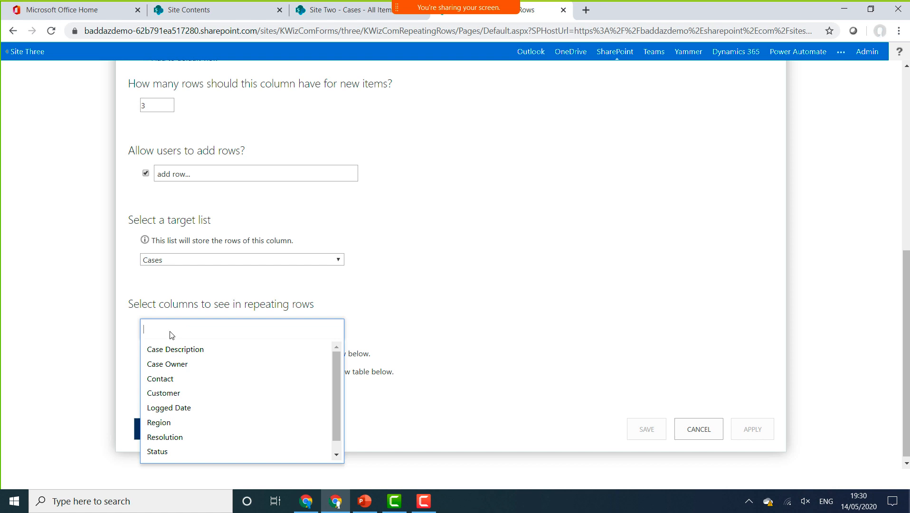
Step: Set Case Notes as the target list that stores the column's rows
{"action": "left_click", "coordinate": [334, 260]}
{"action": "left_click", "coordinate": [335, 262]}
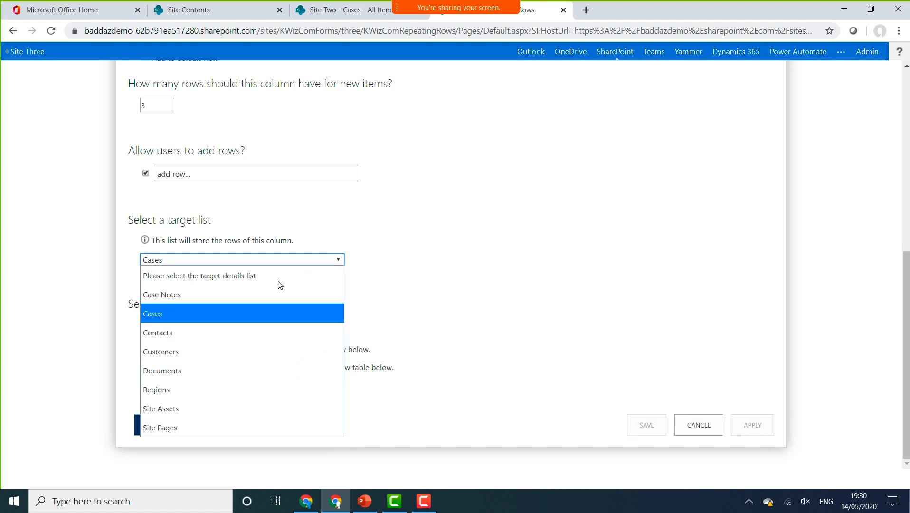
{"action": "left_click", "coordinate": [175, 294]}
Step: Select Date, Title and Notes, in that order, as the columns to see in the repeating rows
{"action": "left_click", "coordinate": [169, 326]}
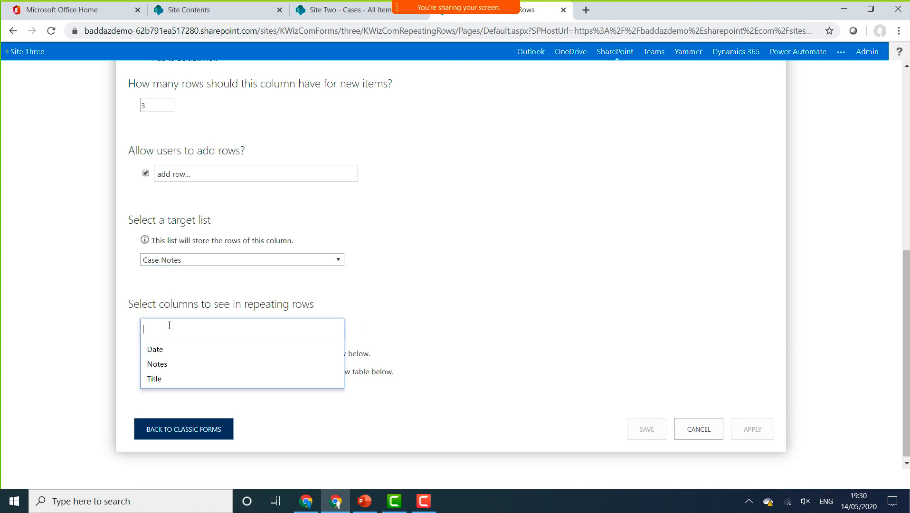
{"action": "left_click", "coordinate": [164, 350]}
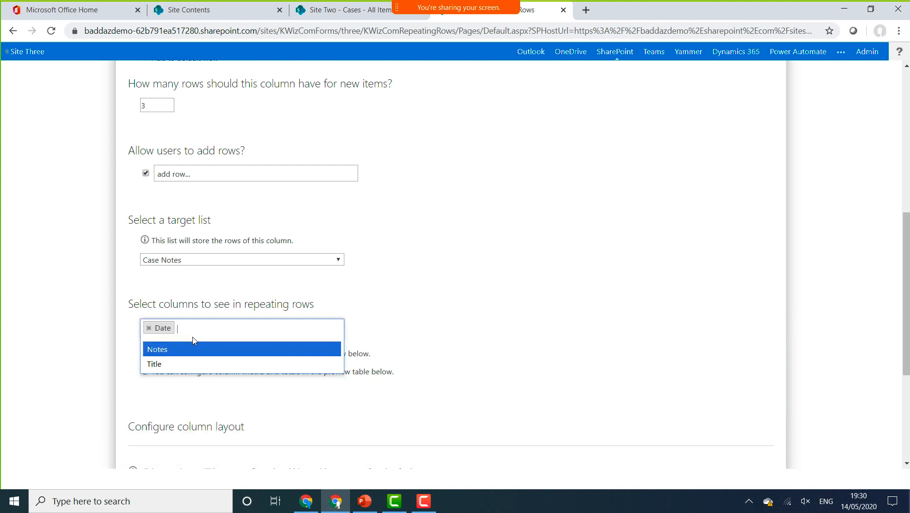
{"action": "left_click", "coordinate": [162, 364]}
{"action": "left_click", "coordinate": [229, 332]}
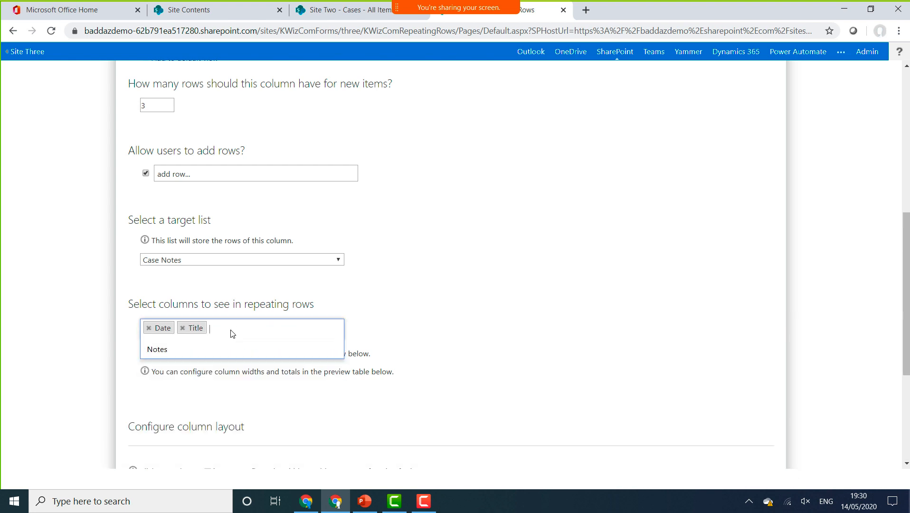
{"action": "left_click", "coordinate": [201, 346]}
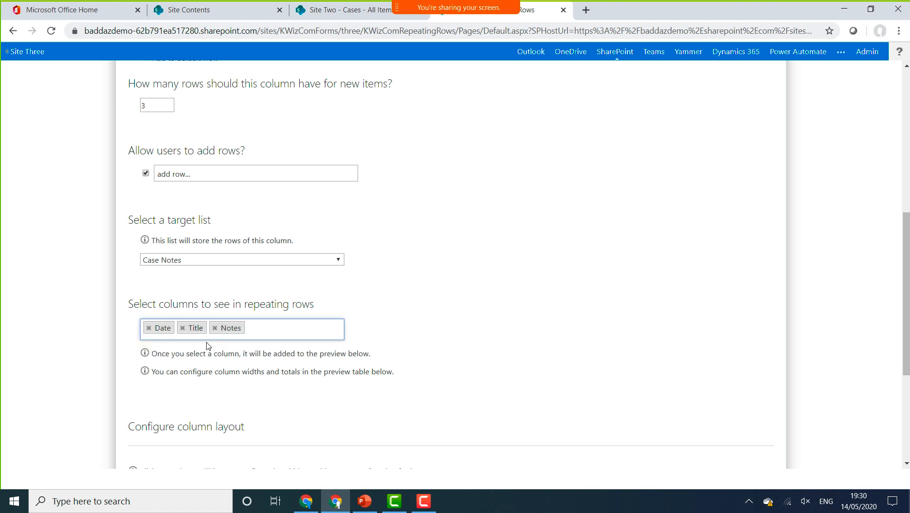
{"action": "scroll", "coordinate": [551, 418], "scroll_direction": "down", "scroll_amount": 4}
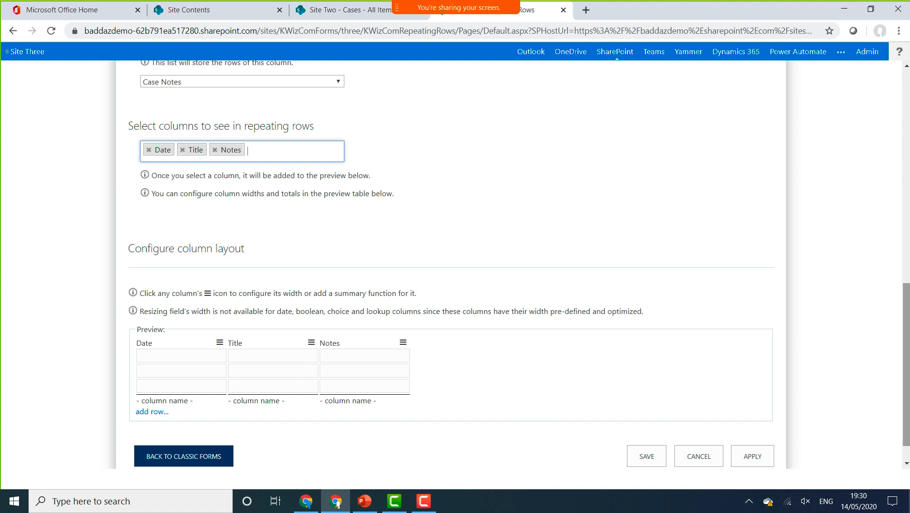
{"action": "scroll", "coordinate": [867, 411], "scroll_direction": "down", "scroll_amount": 1}
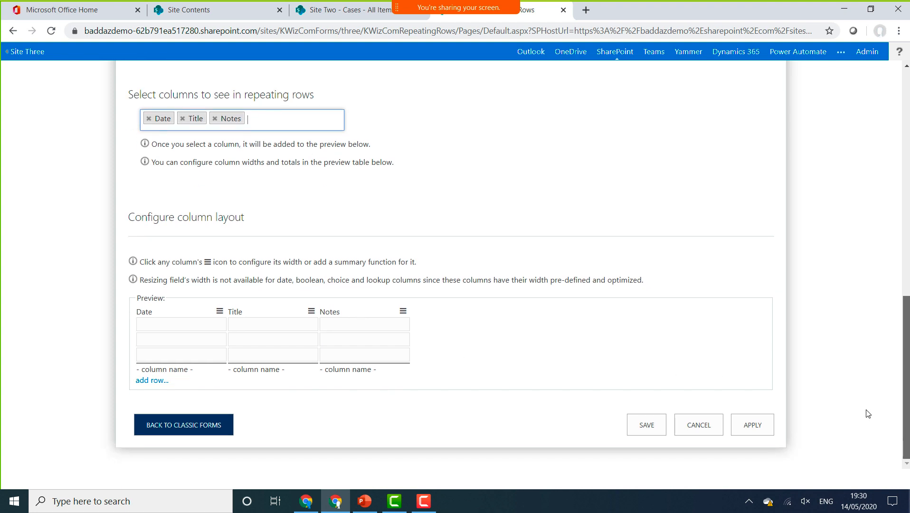
Step: Save the Case Notes column and start another repeating rows column for the Cases list titled "Documents"
{"action": "left_click", "coordinate": [641, 423]}
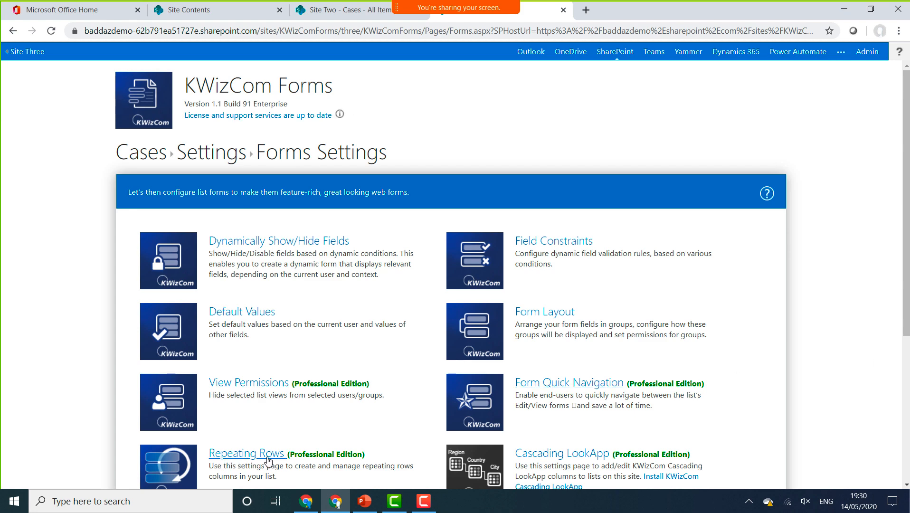
{"action": "left_click", "coordinate": [268, 460]}
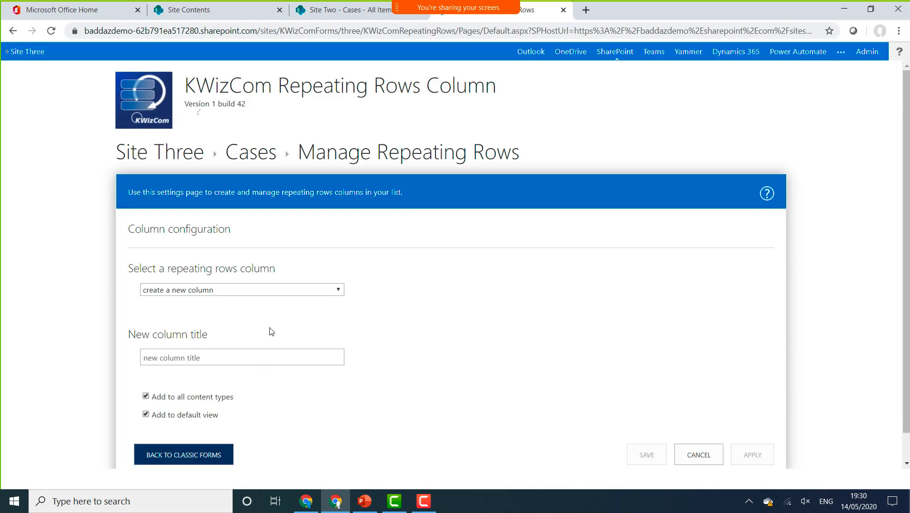
{"action": "left_click", "coordinate": [267, 290]}
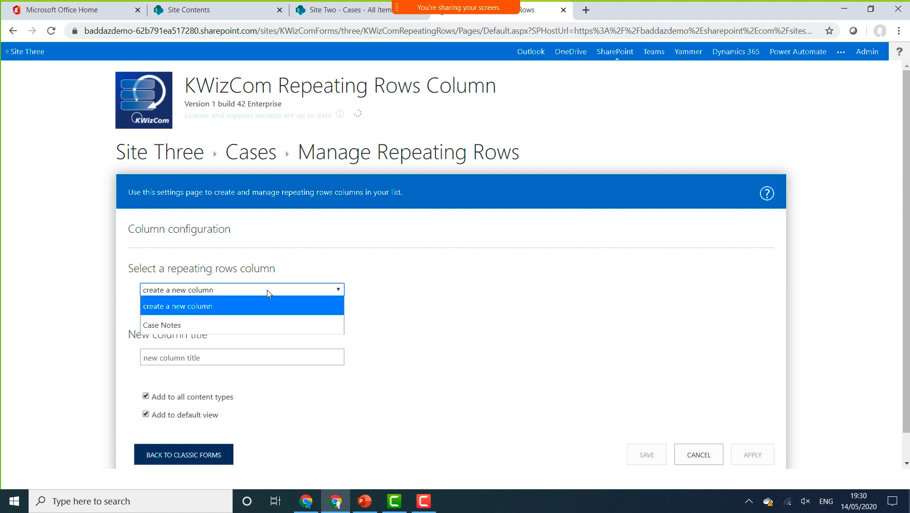
{"action": "left_click", "coordinate": [450, 325]}
{"action": "left_click", "coordinate": [213, 360]}
{"action": "type", "text": "Do"}
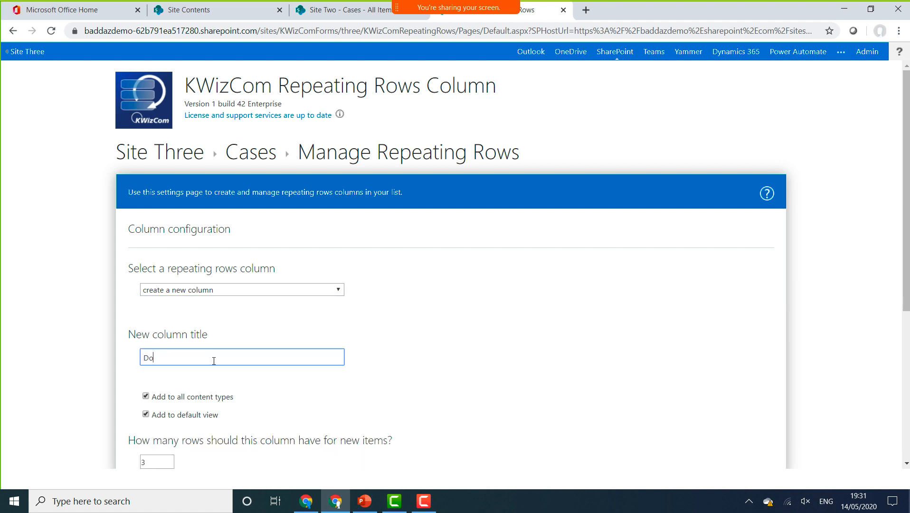
{"action": "type", "text": "cuments"}
Step: Give the Documents column 1 row for new items and label its add-row option "add docs"
{"action": "scroll", "coordinate": [906, 238], "scroll_direction": "down", "scroll_amount": 1}
{"action": "scroll", "coordinate": [684, 321], "scroll_direction": "down", "scroll_amount": 5}
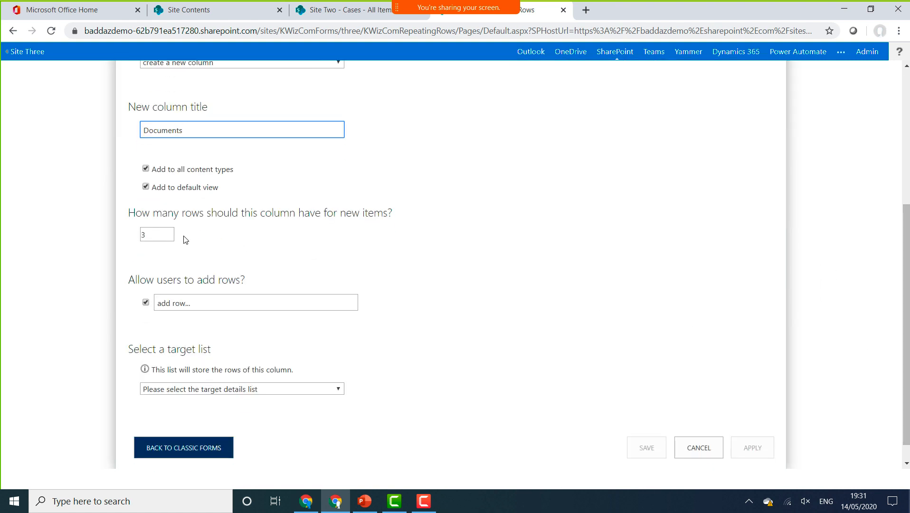
{"action": "double_click", "coordinate": [169, 237]}
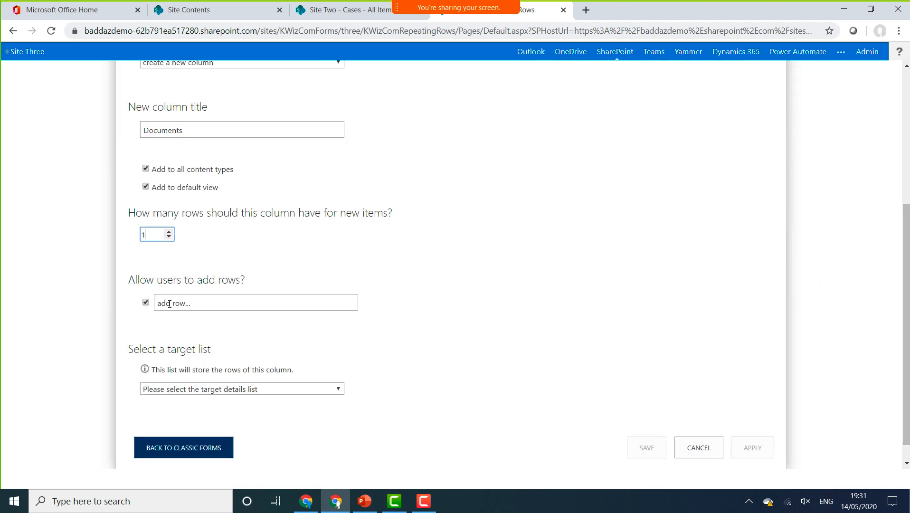
{"action": "left_click_drag", "start_coordinate": [174, 303], "coordinate": [217, 301]}
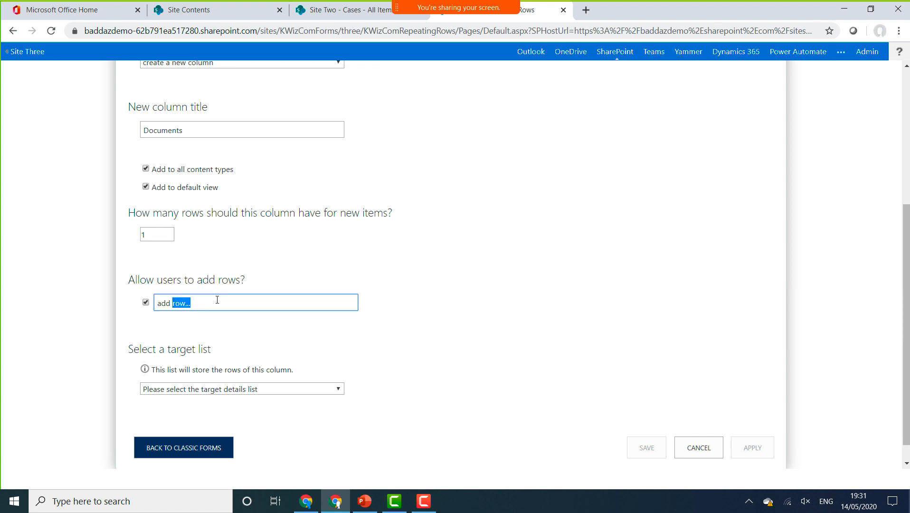
{"action": "type", "text": "docs"}
Step: Set Documents as the target list and store the files in a sub folder named Cased[ID], using the ID column
{"action": "left_click", "coordinate": [212, 391]}
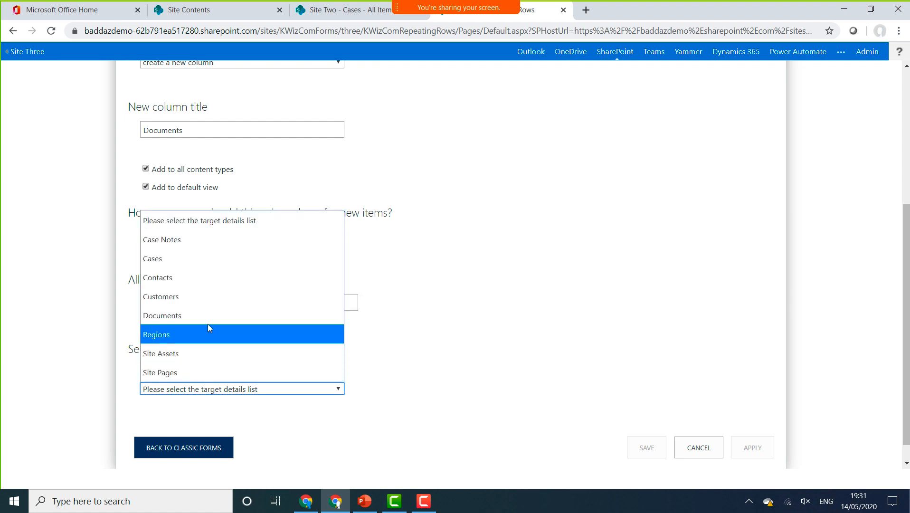
{"action": "left_click", "coordinate": [208, 316]}
{"action": "scroll", "coordinate": [900, 343], "scroll_direction": "down", "scroll_amount": 1}
{"action": "scroll", "coordinate": [900, 343], "scroll_direction": "down", "scroll_amount": 4}
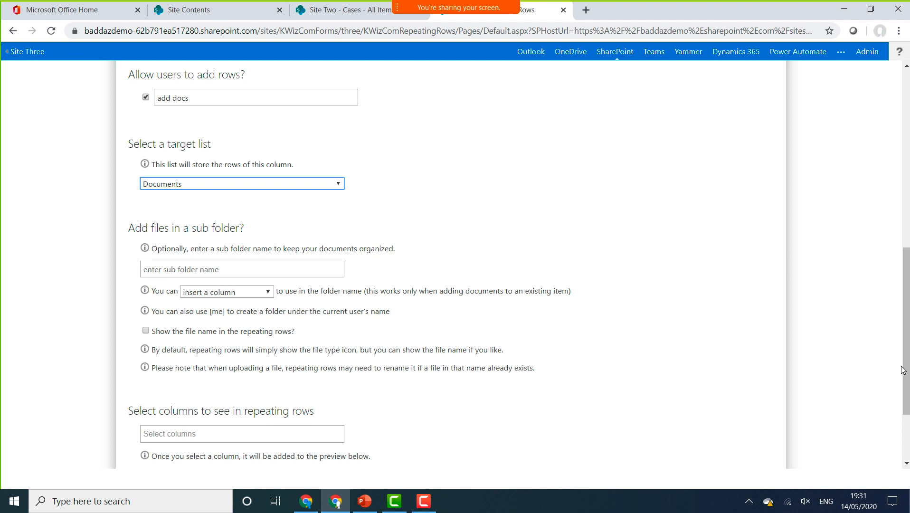
{"action": "scroll", "coordinate": [865, 338], "scroll_direction": "down", "scroll_amount": 2}
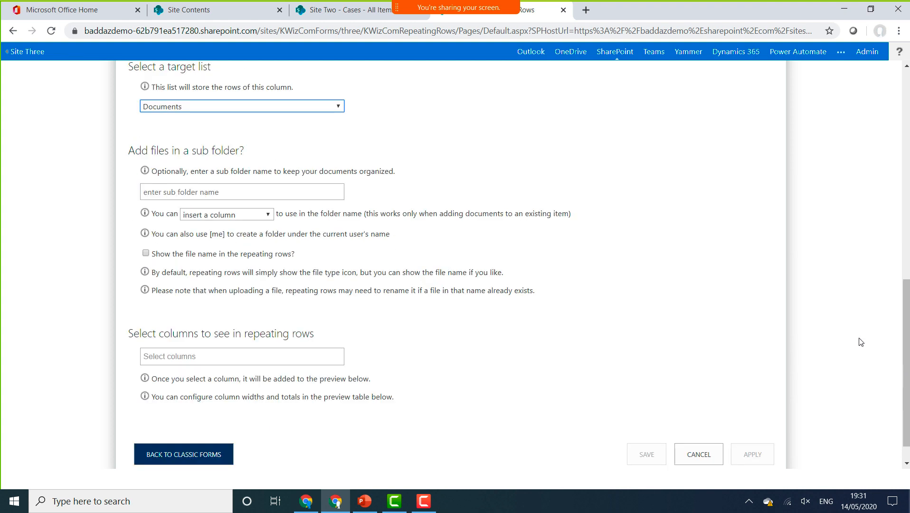
{"action": "scroll", "coordinate": [865, 338], "scroll_direction": "down", "scroll_amount": 1}
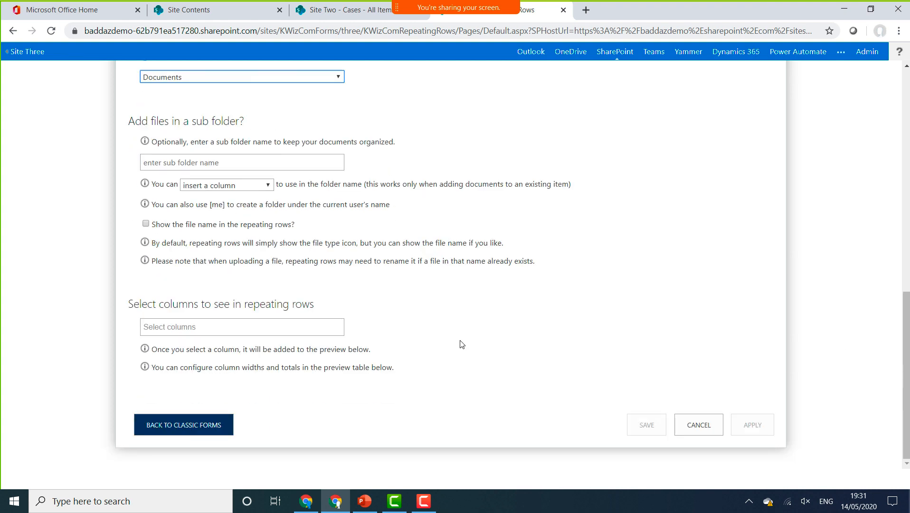
{"action": "left_click", "coordinate": [264, 167]}
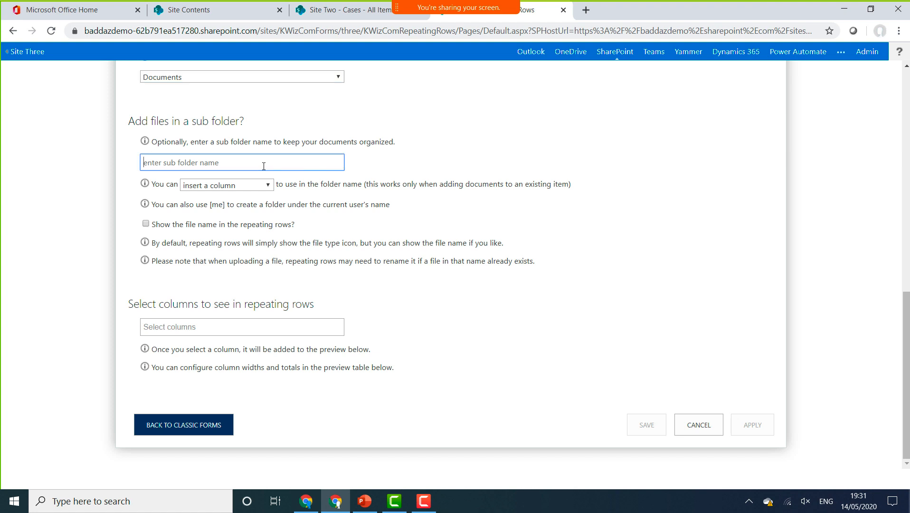
{"action": "type", "text": "Cased"}
{"action": "left_click", "coordinate": [258, 184]}
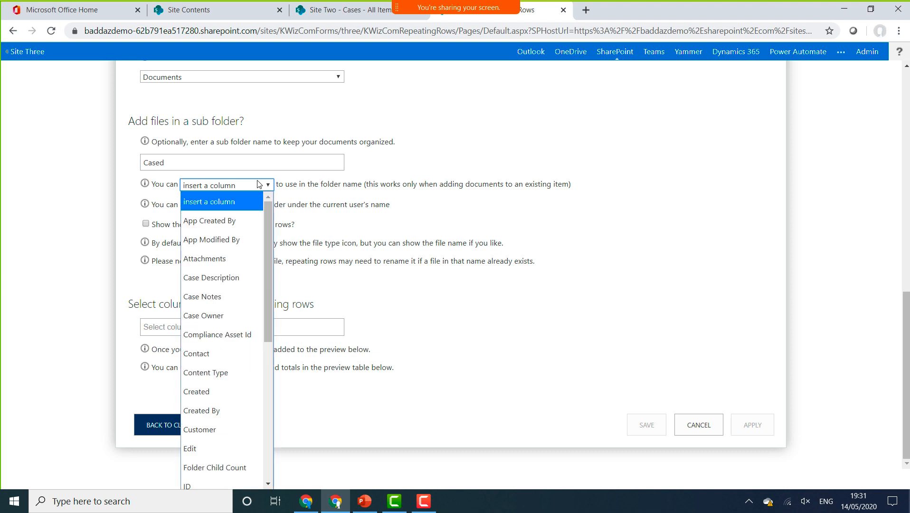
{"action": "left_click", "coordinate": [192, 480]}
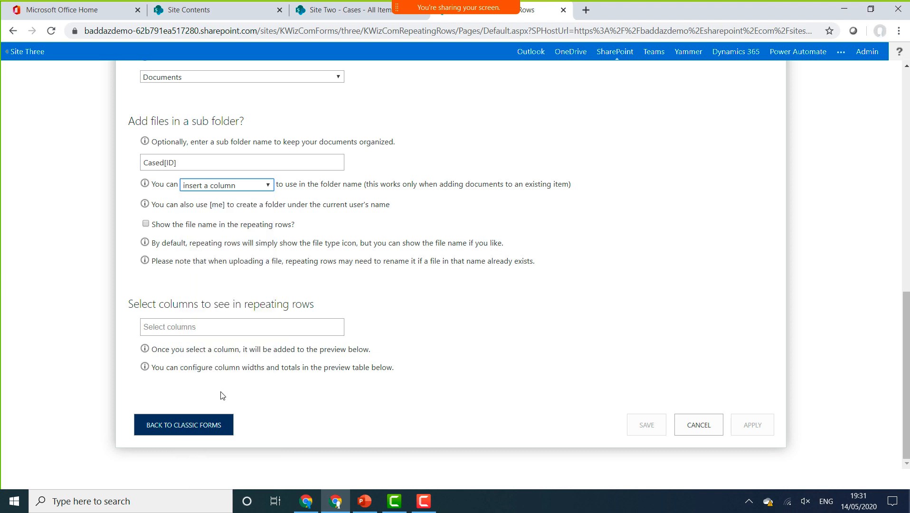
Step: Select Name and Document Category as the repeating rows columns, enable showing the file name, and save the column
{"action": "left_click", "coordinate": [187, 331]}
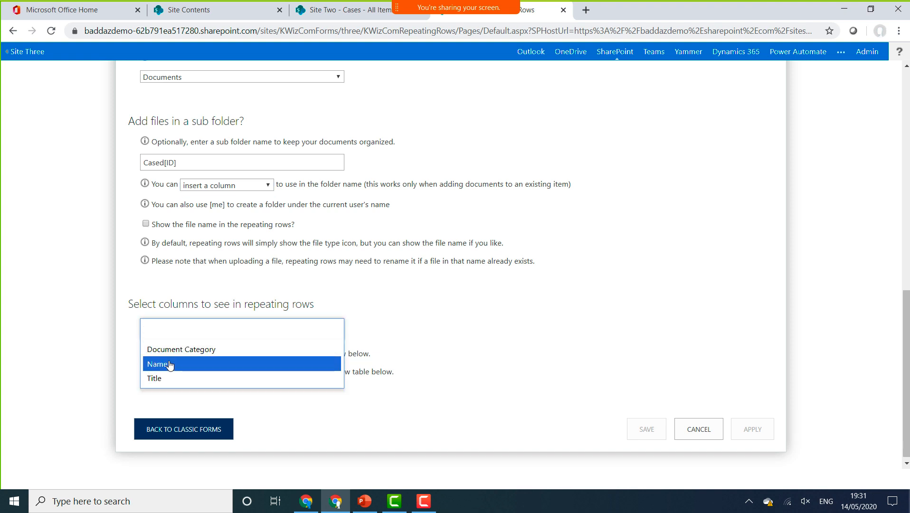
{"action": "left_click", "coordinate": [170, 365]}
{"action": "left_click", "coordinate": [193, 349]}
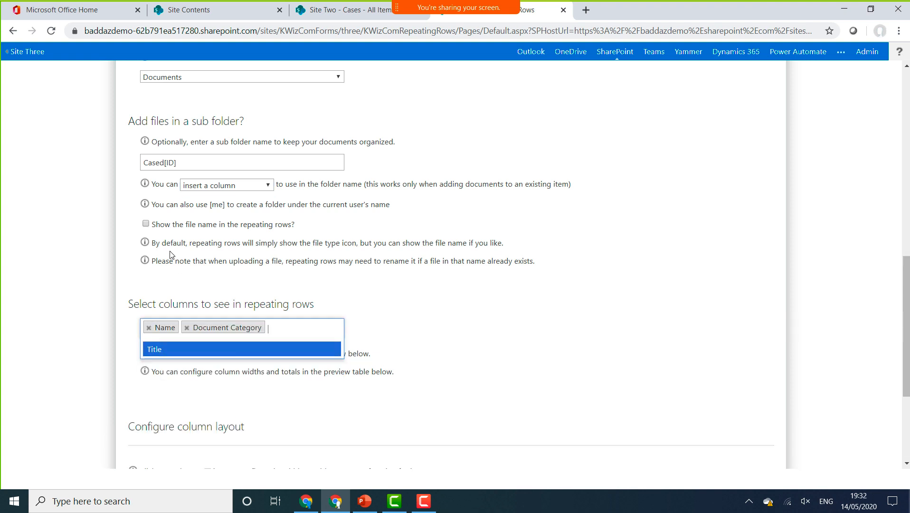
{"action": "left_click", "coordinate": [148, 223]}
{"action": "left_click", "coordinate": [146, 223]}
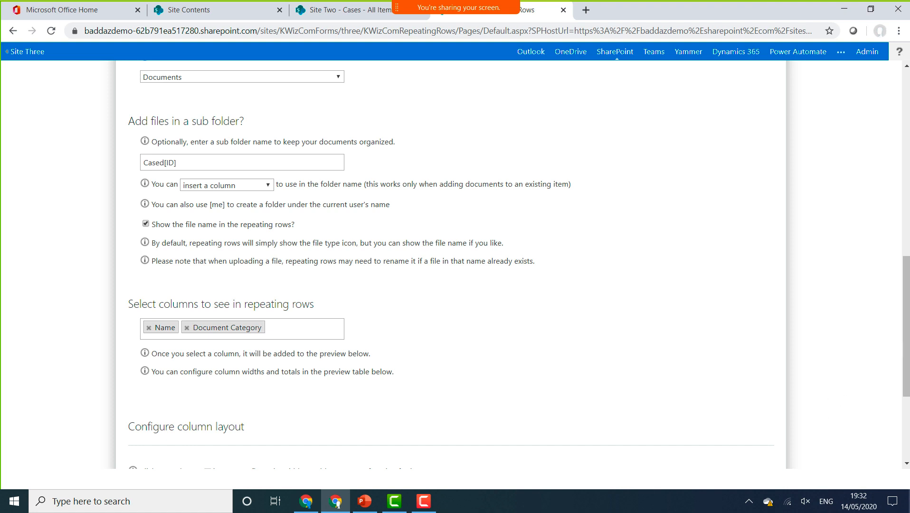
{"action": "scroll", "coordinate": [644, 454], "scroll_direction": "down", "scroll_amount": 4}
{"action": "left_click", "coordinate": [653, 429]}
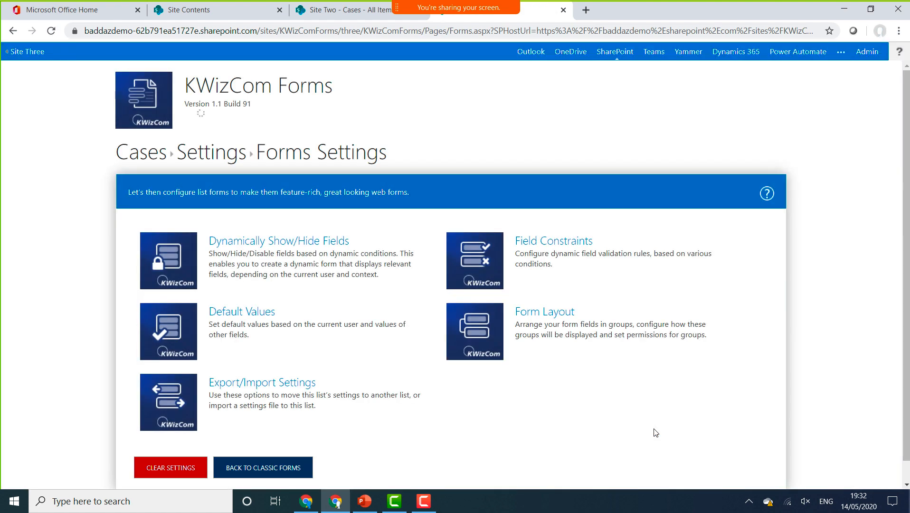
Step: Open the Cases form layout and add the Documents column below Case Description in the Case Details group
{"action": "left_click", "coordinate": [474, 344]}
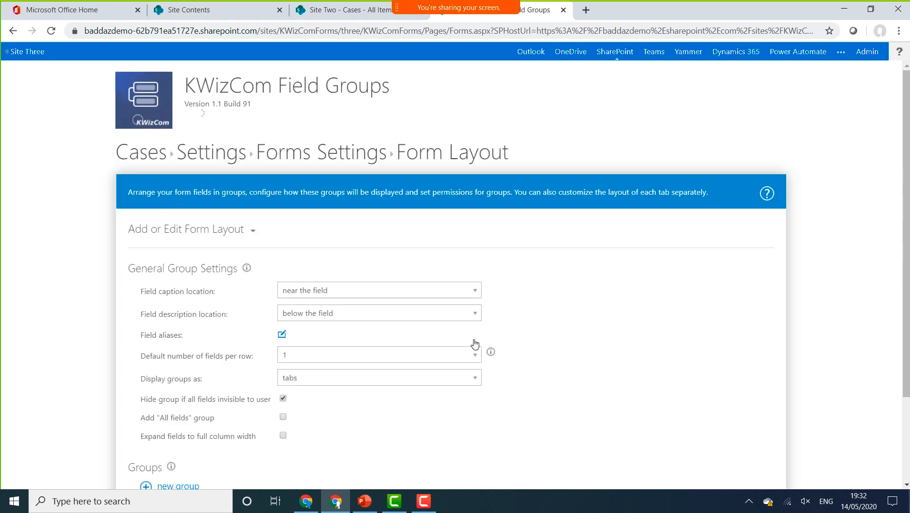
{"action": "left_click", "coordinate": [903, 291]}
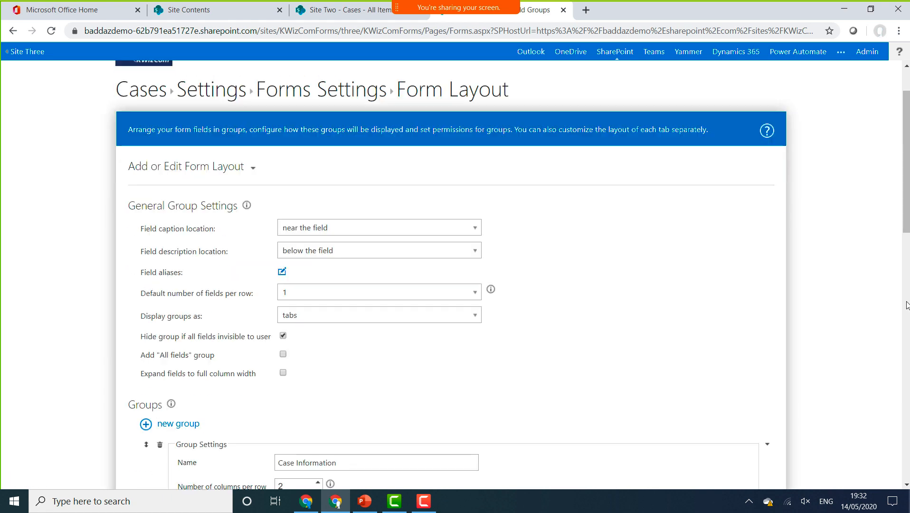
{"action": "scroll", "coordinate": [647, 350], "scroll_direction": "down", "scroll_amount": 5}
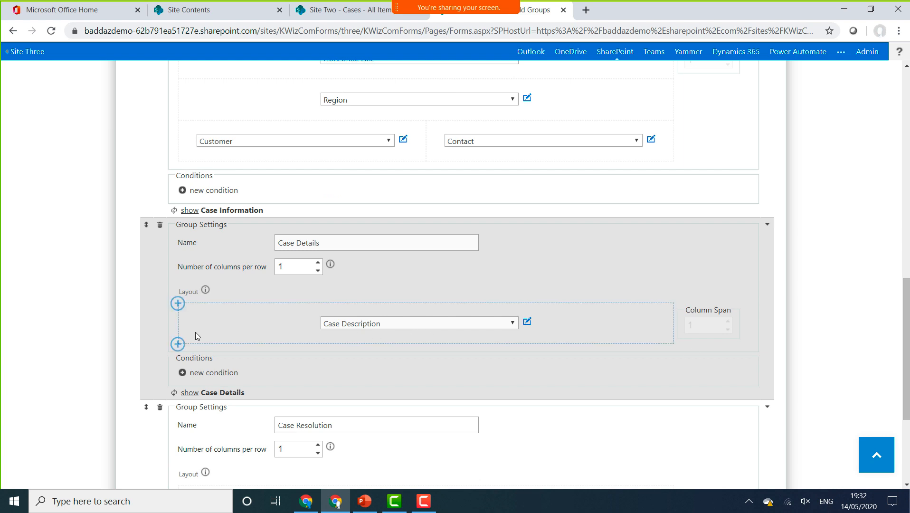
{"action": "left_click", "coordinate": [175, 347]}
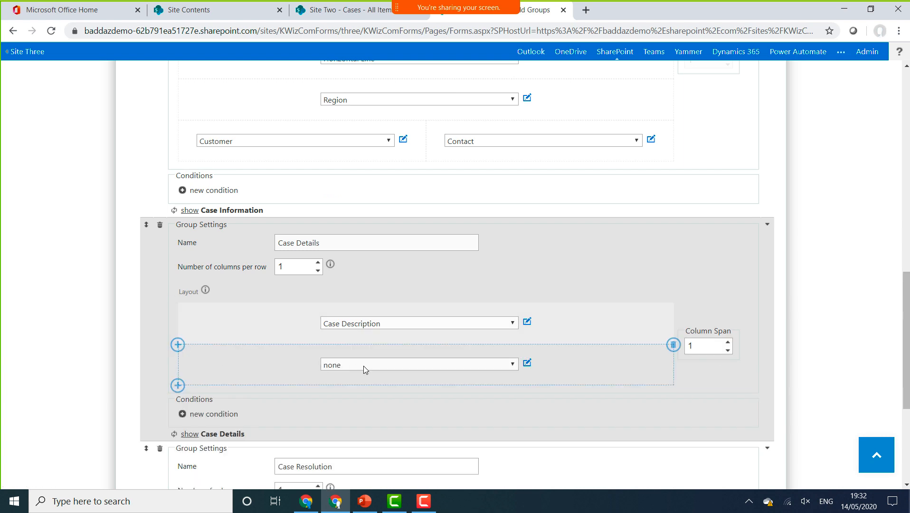
{"action": "left_click", "coordinate": [389, 370]}
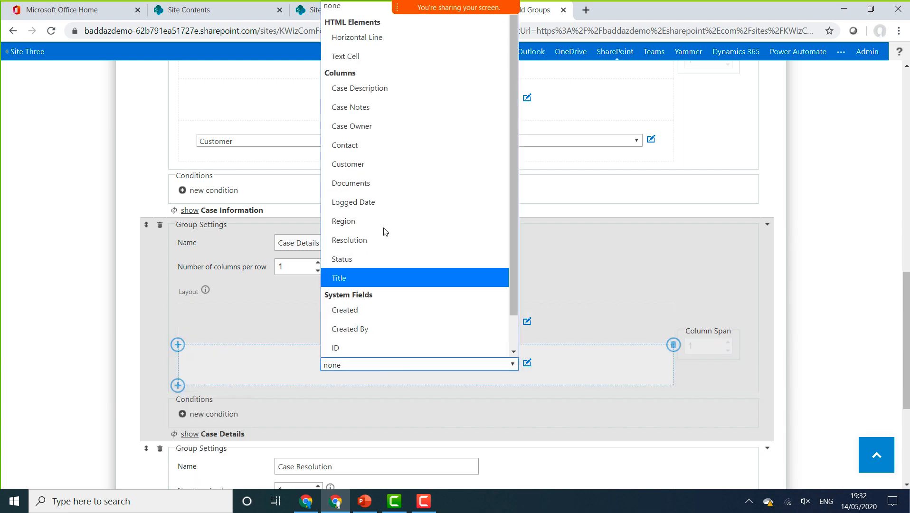
{"action": "left_click", "coordinate": [369, 188]}
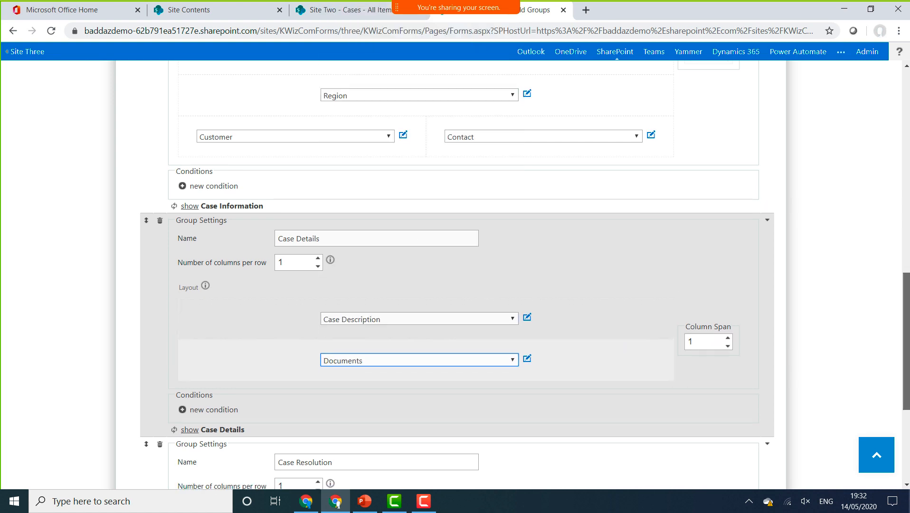
Step: Add the Case Notes column above Resolution in the Case Resolution group and save the form layout
{"action": "scroll", "coordinate": [375, 199], "scroll_direction": "down", "scroll_amount": 5}
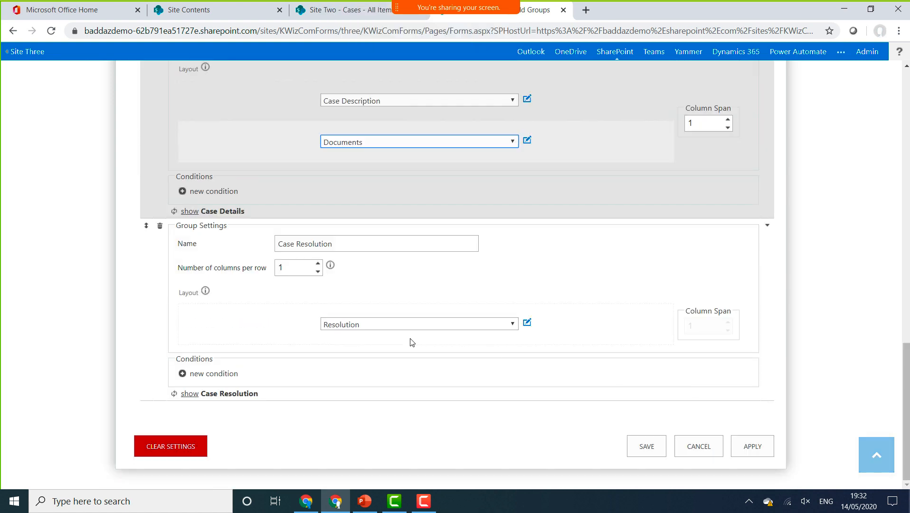
{"action": "left_click", "coordinate": [183, 309]}
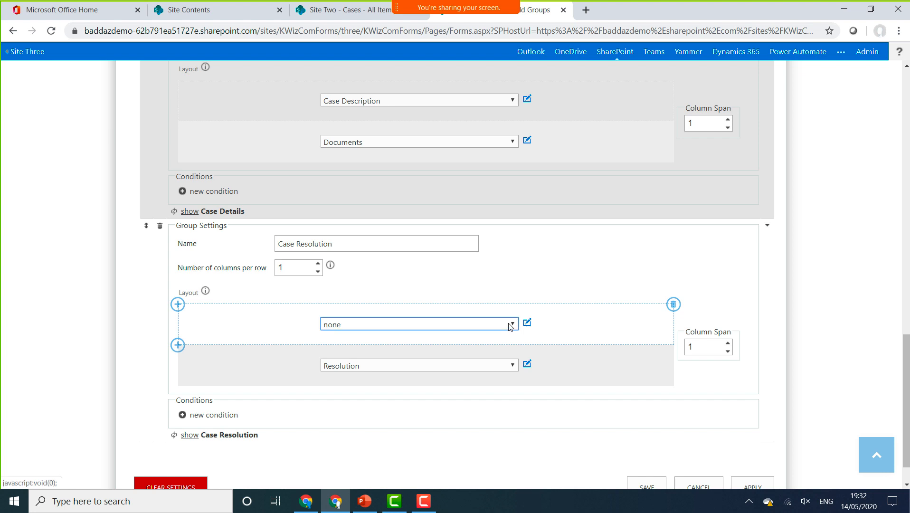
{"action": "left_click", "coordinate": [510, 324]}
{"action": "scroll", "coordinate": [426, 174], "scroll_direction": "down", "scroll_amount": 1}
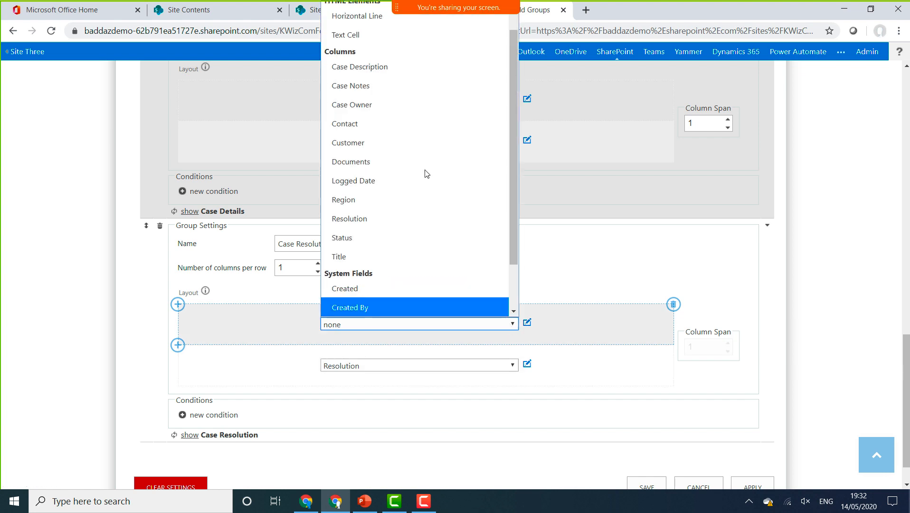
{"action": "left_click", "coordinate": [400, 86]}
{"action": "scroll", "coordinate": [906, 435], "scroll_direction": "down", "scroll_amount": 1}
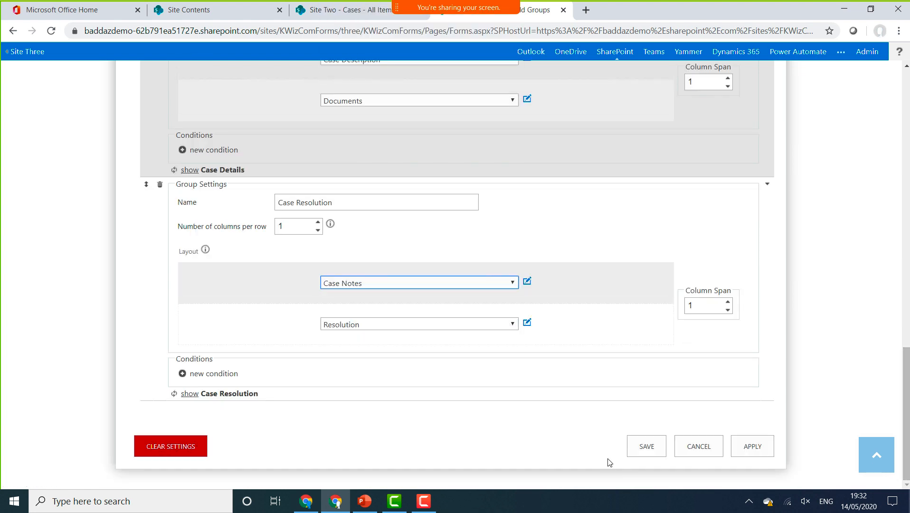
{"action": "left_click", "coordinate": [640, 446]}
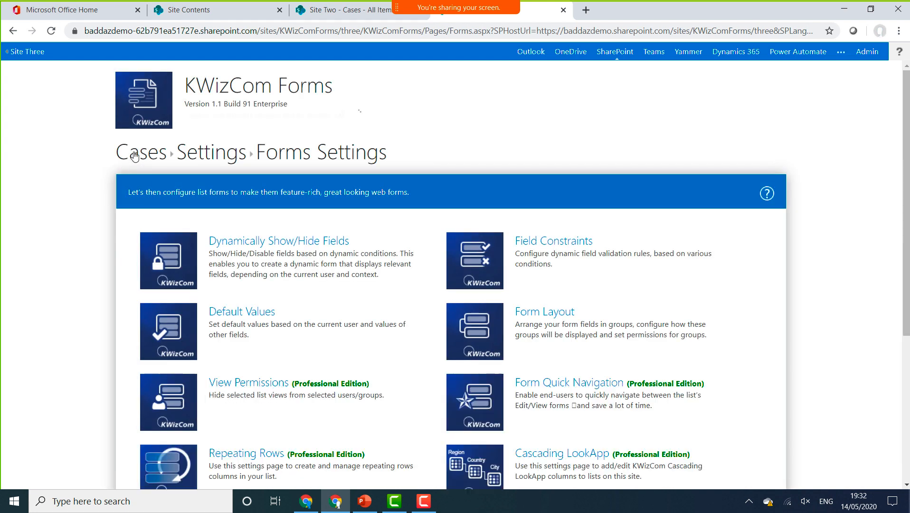
Step: Open a new case from the Cases list and check the repeating rows under Case Details and Case Resolution
{"action": "left_click", "coordinate": [135, 156]}
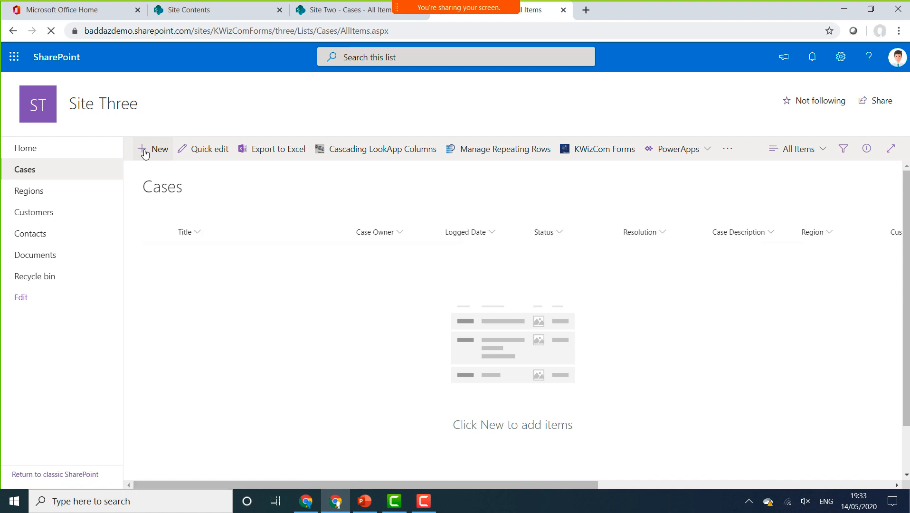
{"action": "left_click", "coordinate": [145, 153]}
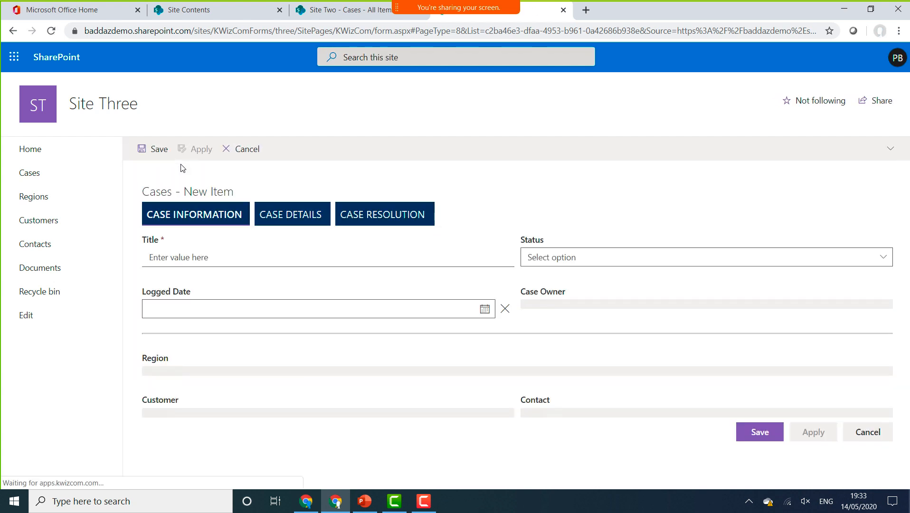
{"action": "left_click", "coordinate": [306, 218]}
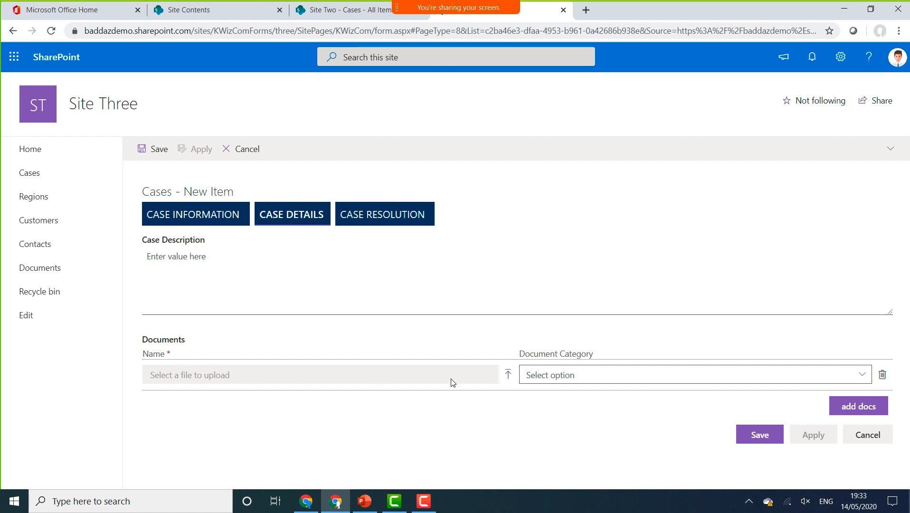
{"action": "left_click", "coordinate": [573, 376]}
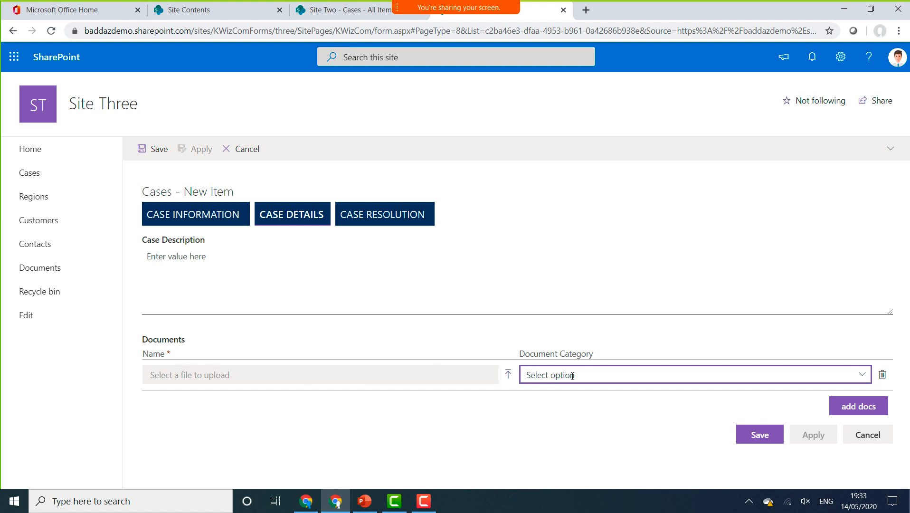
{"action": "left_click", "coordinate": [373, 220]}
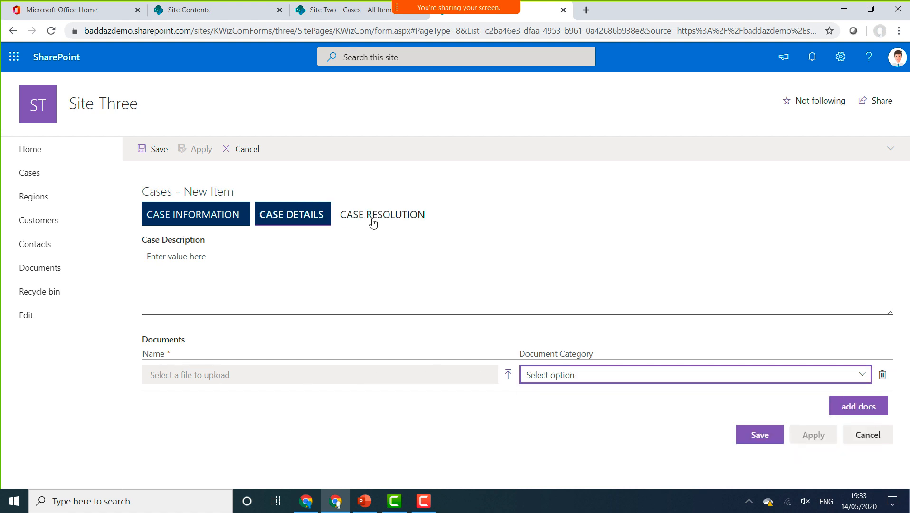
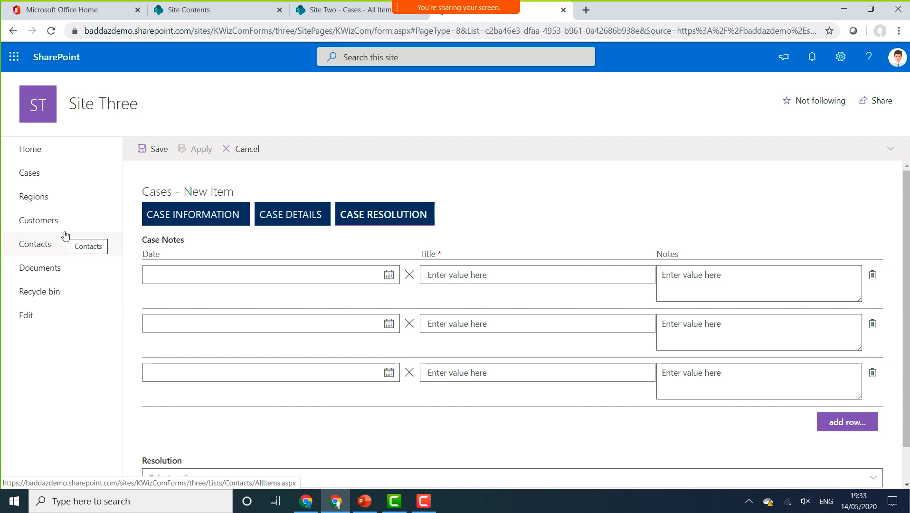
Step: Cancel the new case and open the Dynamically Show/Hide Fields settings in the Cases list's KWizCom Forms settings
{"action": "left_click", "coordinate": [159, 216]}
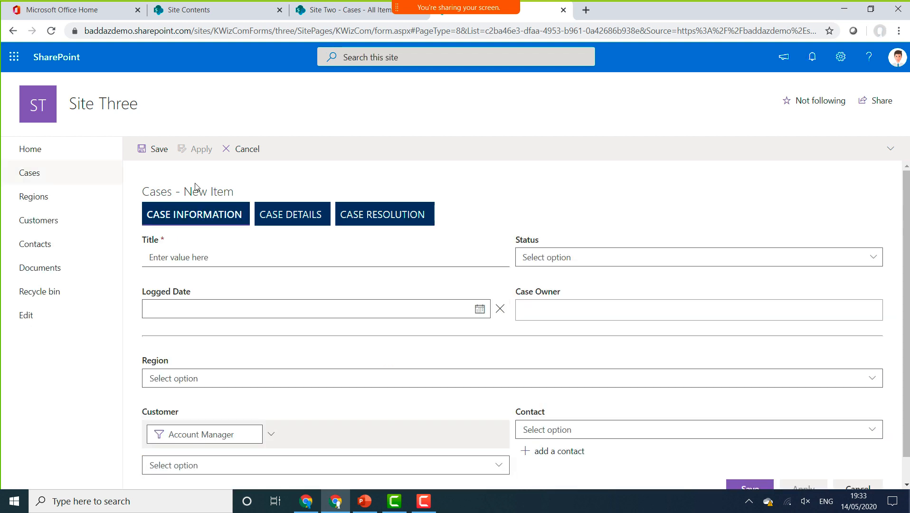
{"action": "left_click", "coordinate": [246, 150]}
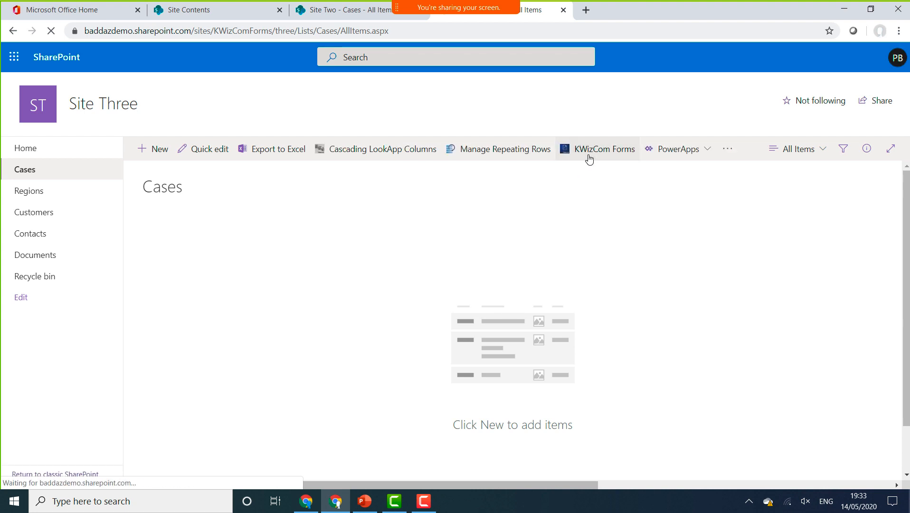
{"action": "left_click", "coordinate": [589, 158]}
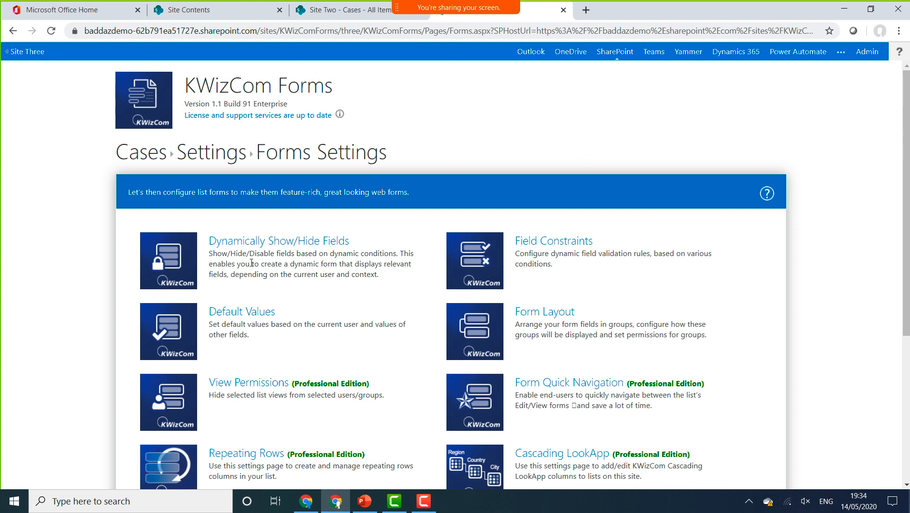
{"action": "left_click", "coordinate": [160, 248]}
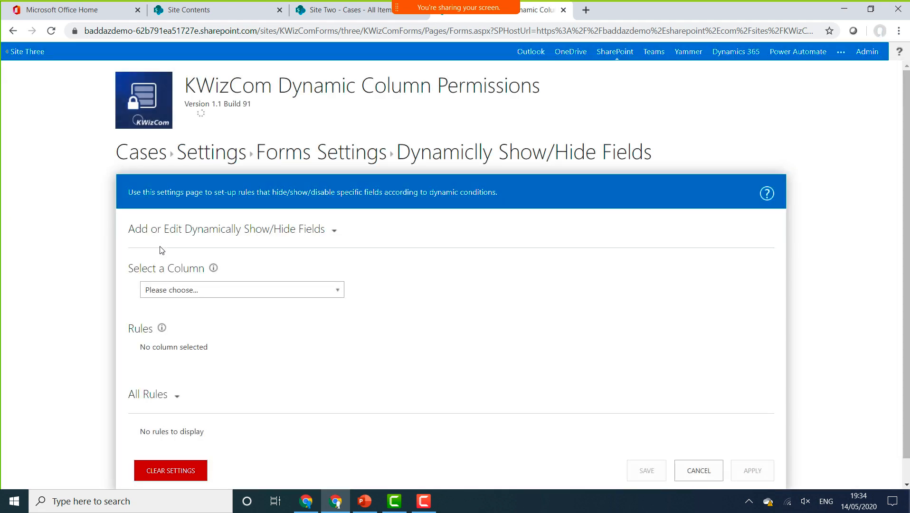
Step: Add a rule for the Status column that disables it in the new item form, and apply it
{"action": "left_click", "coordinate": [261, 295]}
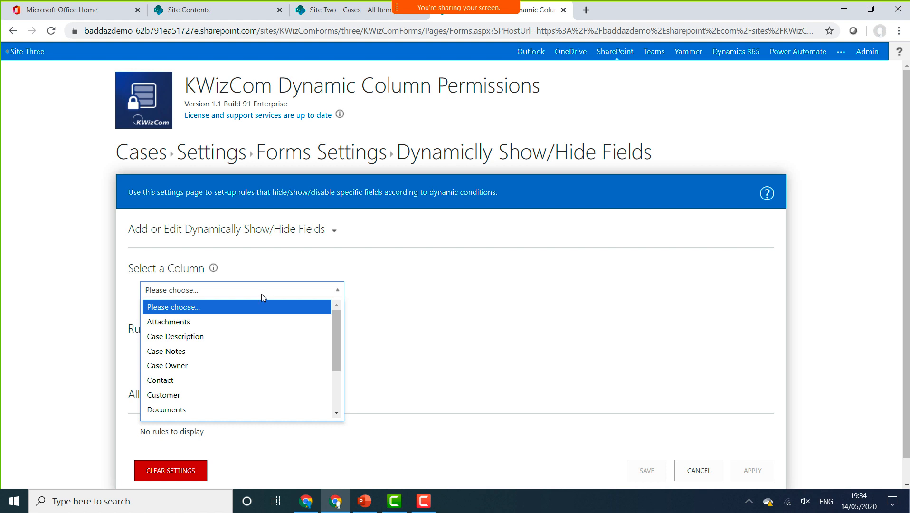
{"action": "left_click_drag", "start_coordinate": [337, 338], "coordinate": [331, 389]}
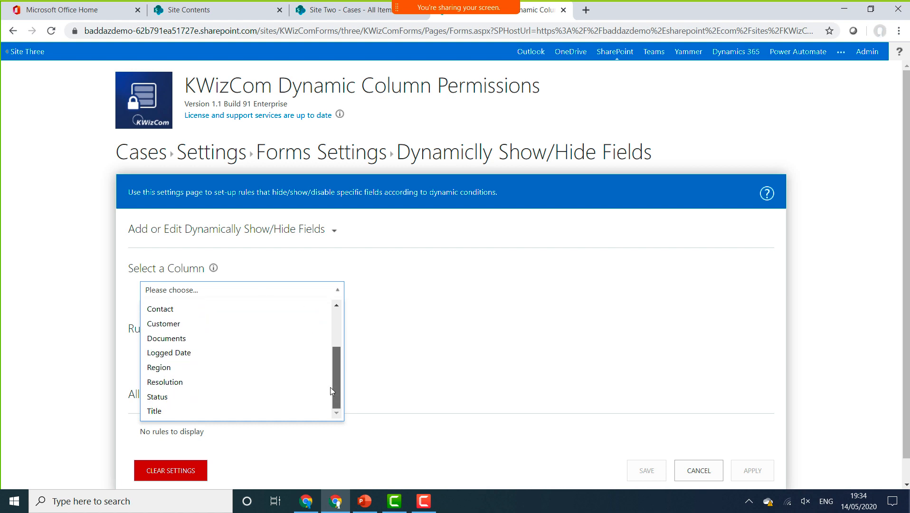
{"action": "left_click", "coordinate": [241, 398]}
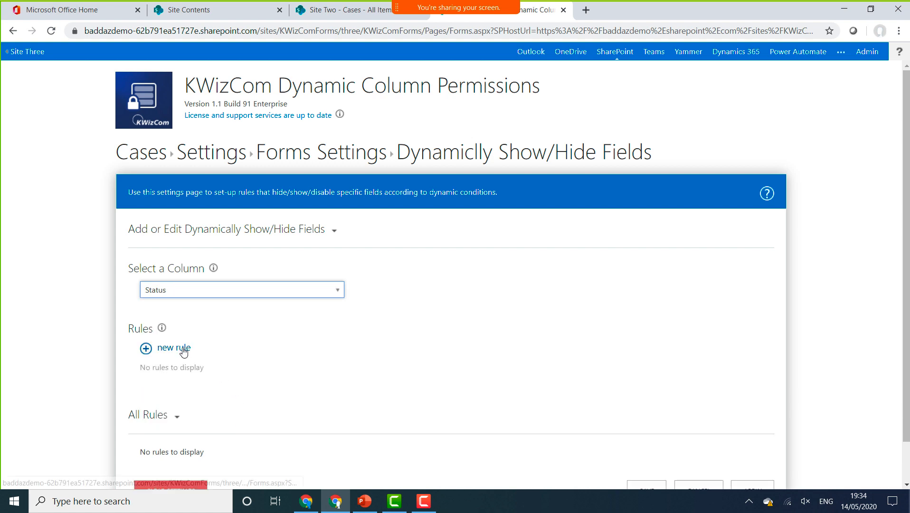
{"action": "left_click", "coordinate": [181, 349]}
{"action": "scroll", "coordinate": [254, 396], "scroll_direction": "down", "scroll_amount": 3}
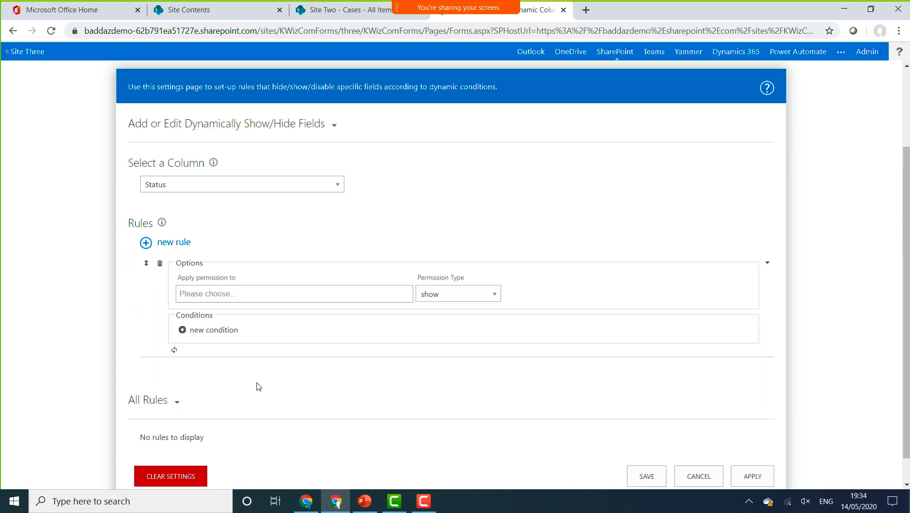
{"action": "left_click", "coordinate": [242, 262]}
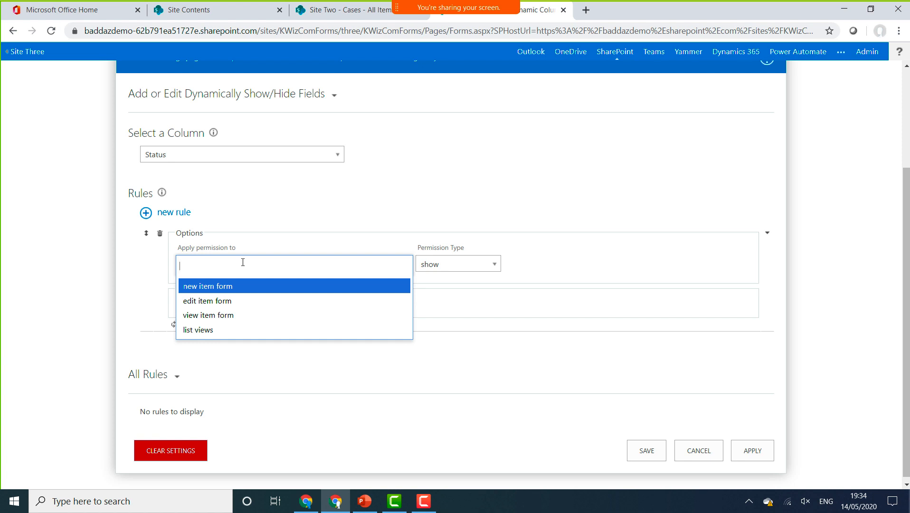
{"action": "left_click", "coordinate": [231, 285]}
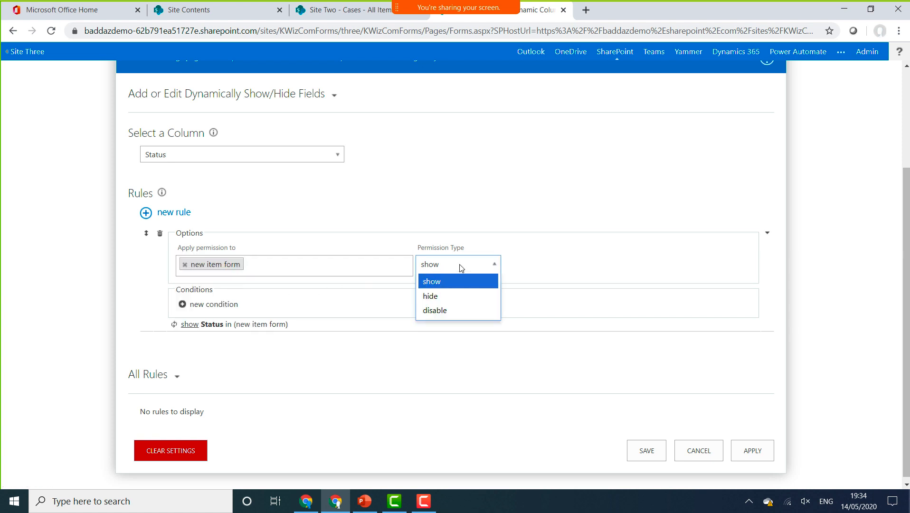
{"action": "left_click", "coordinate": [456, 310]}
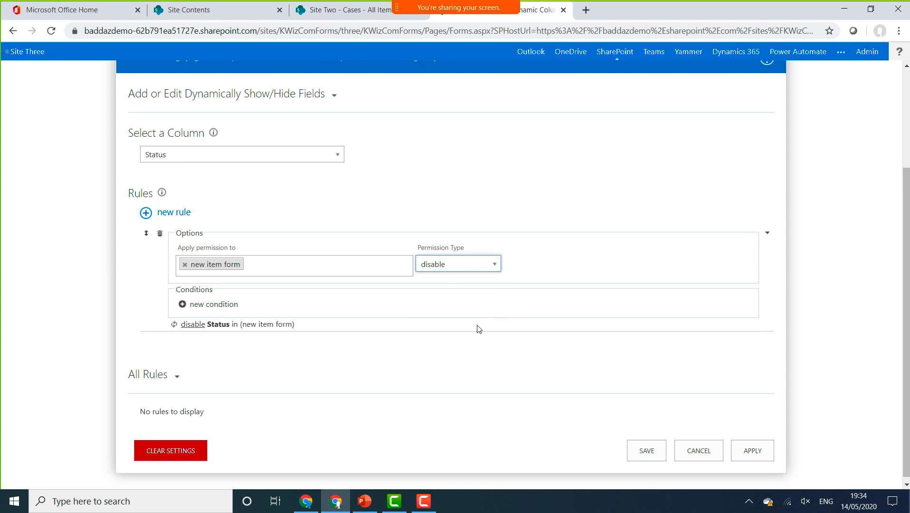
{"action": "left_click", "coordinate": [756, 451]}
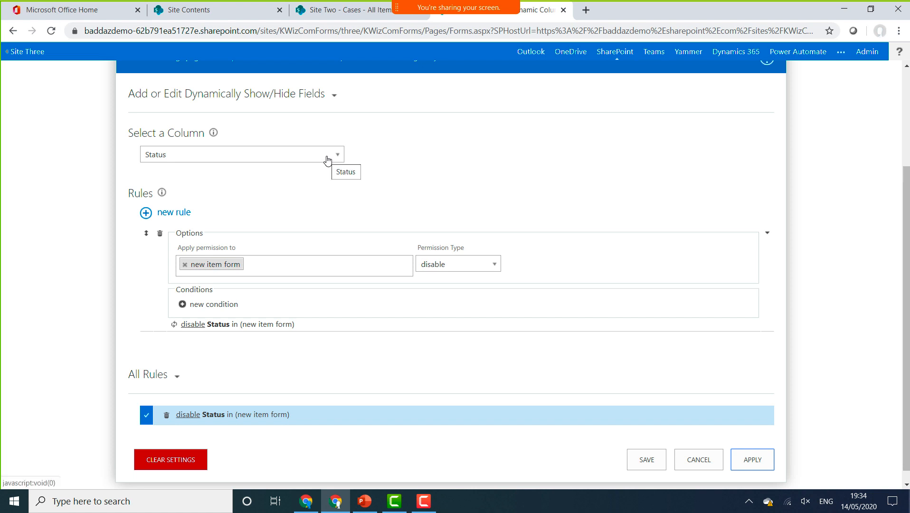
Step: Add a rule for the Case Owner column with permission type disable in the new item and edit item forms
{"action": "left_click", "coordinate": [327, 159]}
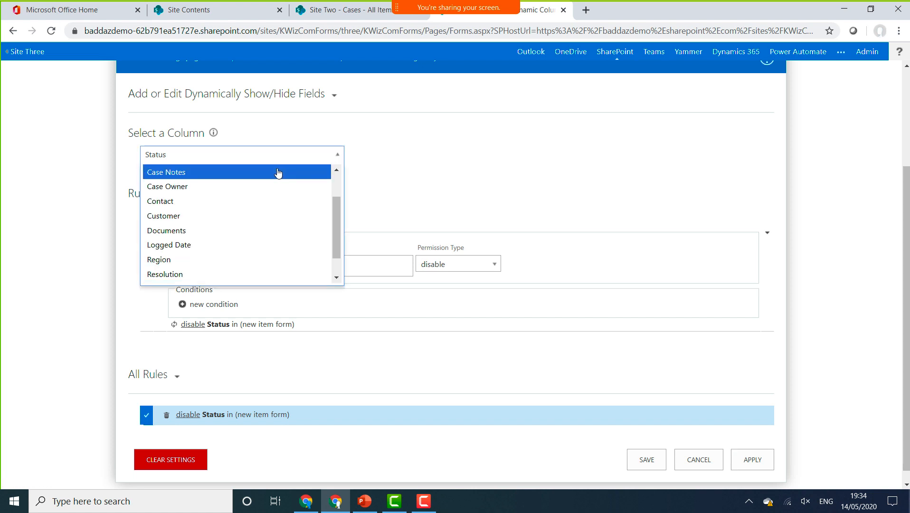
{"action": "left_click", "coordinate": [256, 186]}
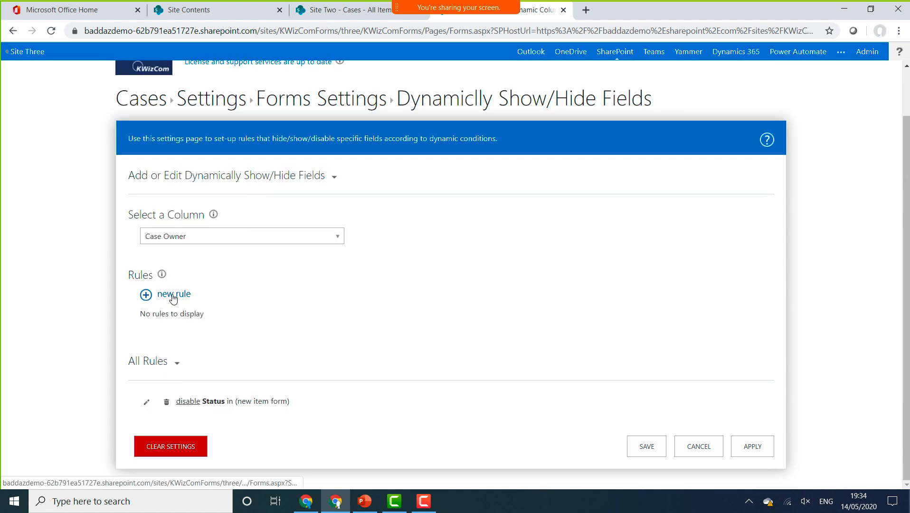
{"action": "left_click", "coordinate": [173, 295]}
{"action": "left_click", "coordinate": [231, 264]}
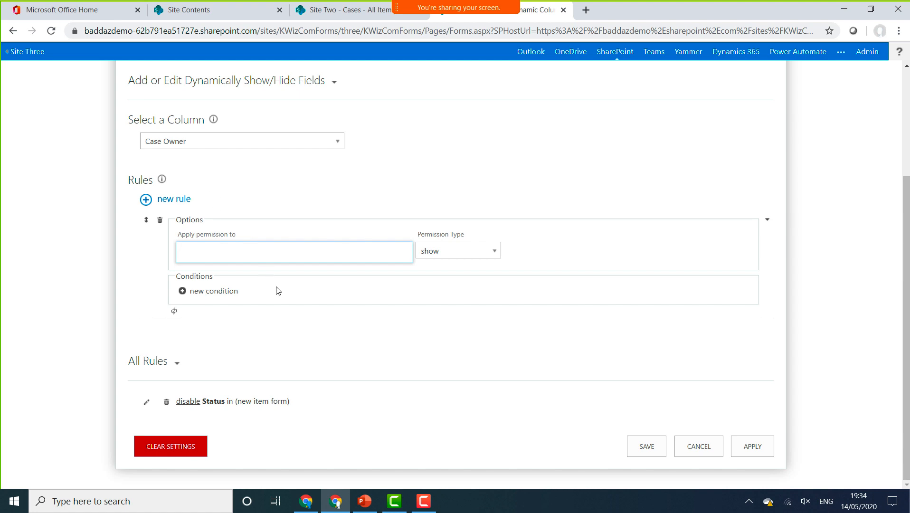
{"action": "left_click", "coordinate": [237, 250]}
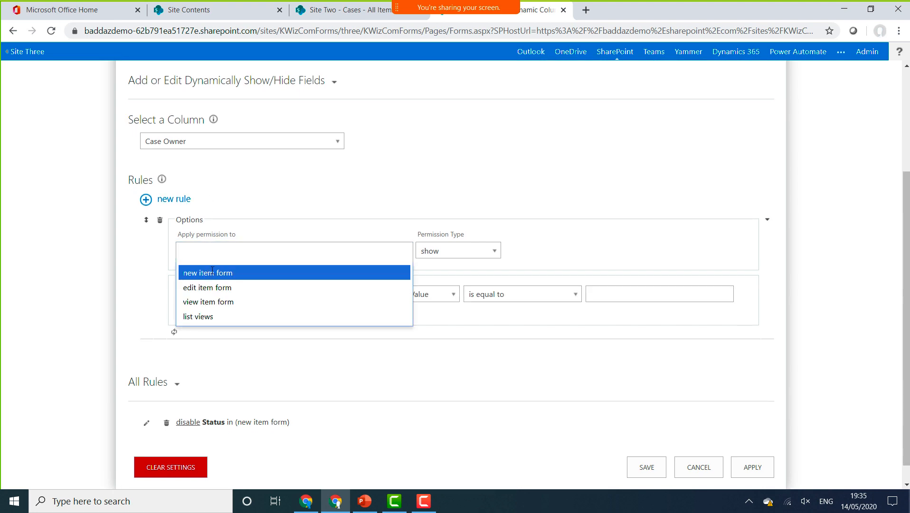
{"action": "left_click", "coordinate": [212, 274]}
{"action": "left_click", "coordinate": [260, 251]}
{"action": "left_click", "coordinate": [237, 272]}
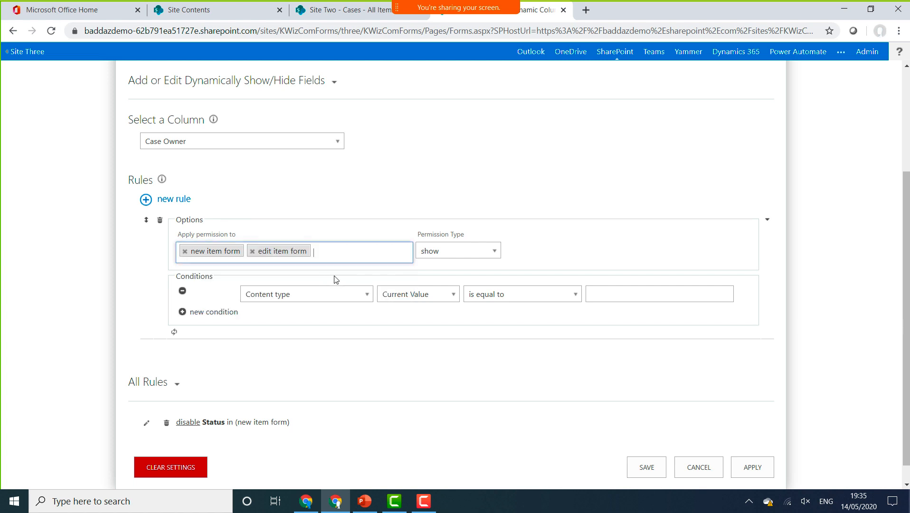
{"action": "left_click", "coordinate": [463, 251]}
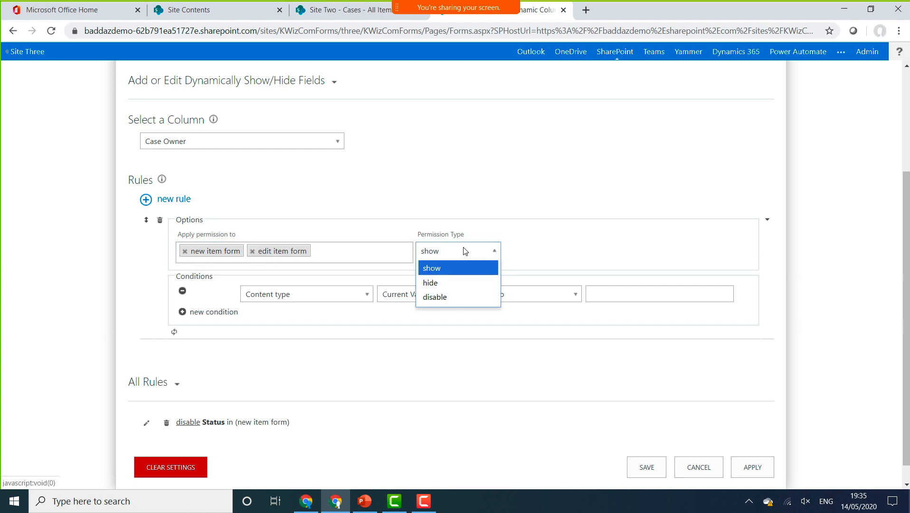
{"action": "left_click", "coordinate": [441, 297]}
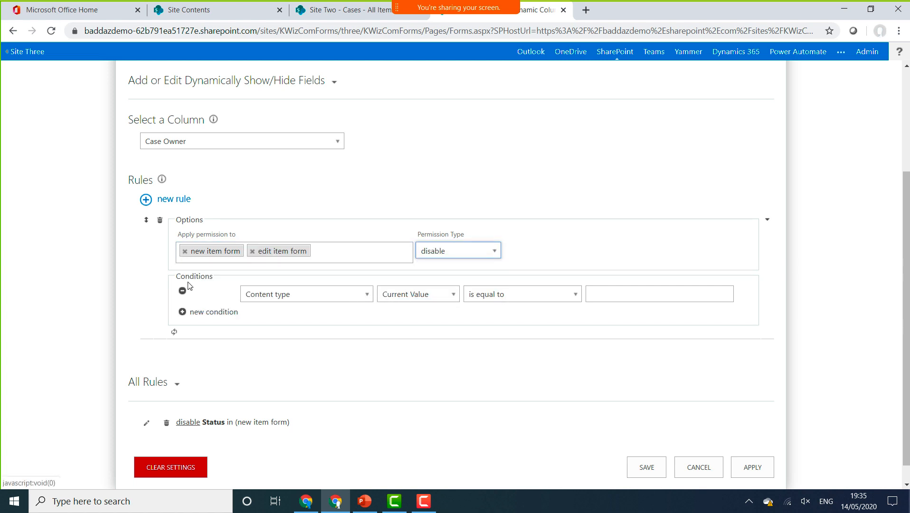
Step: Set the Case Owner rule's condition to Status Current Value is equal to Logged, and apply the rule
{"action": "left_click", "coordinate": [331, 297]}
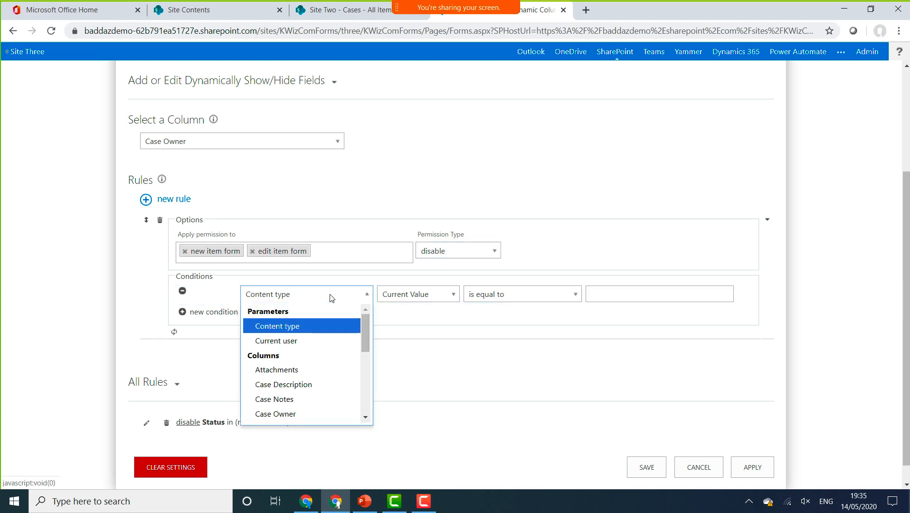
{"action": "left_click_drag", "start_coordinate": [365, 325], "coordinate": [359, 417]}
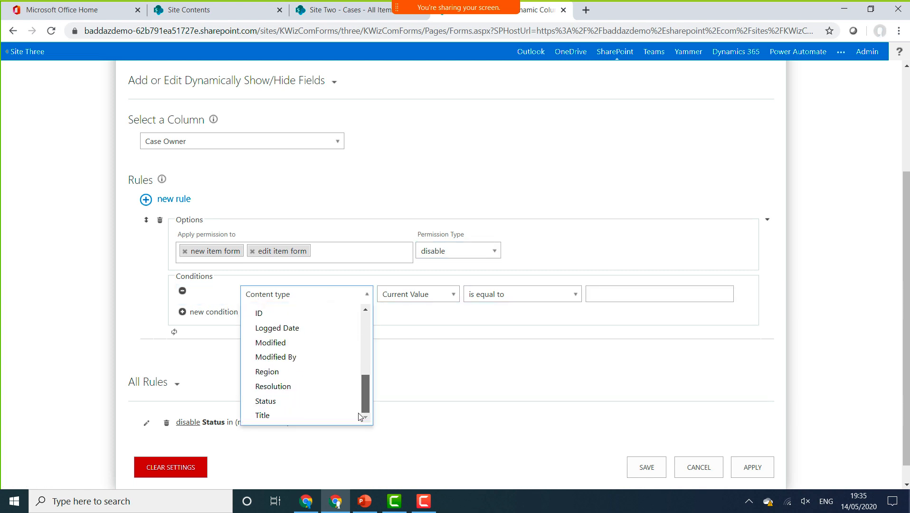
{"action": "left_click", "coordinate": [310, 400]}
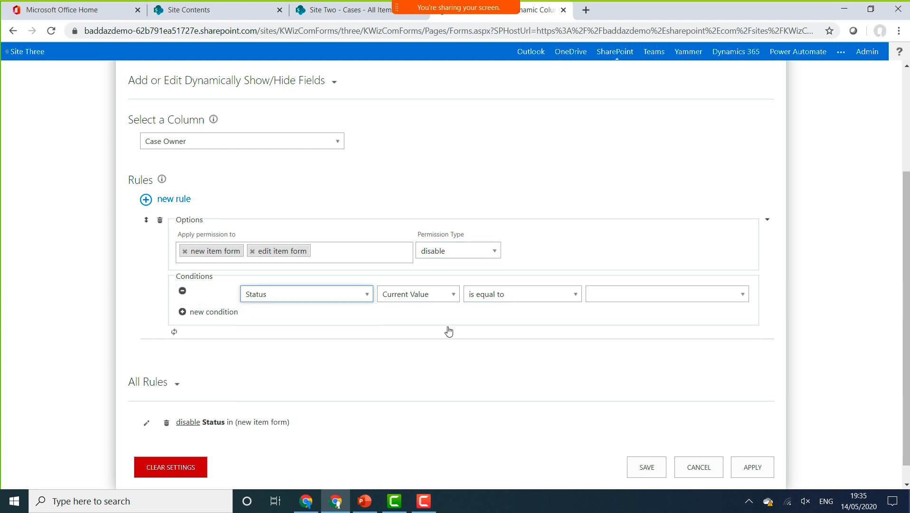
{"action": "left_click", "coordinate": [453, 296]}
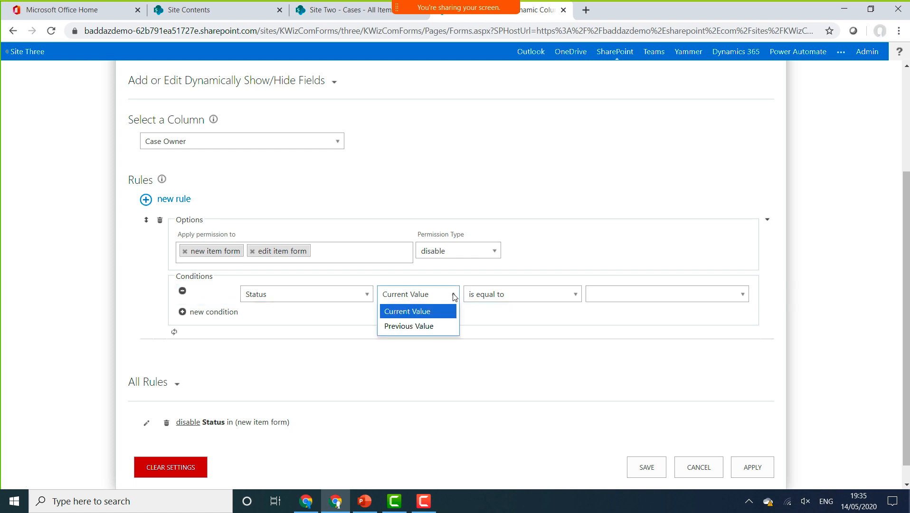
{"action": "left_click", "coordinate": [453, 297]}
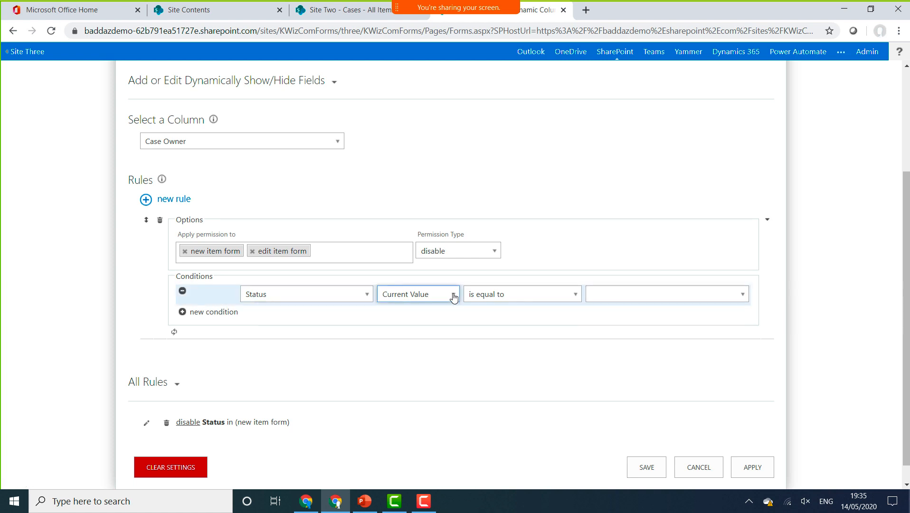
{"action": "left_click", "coordinate": [547, 295]}
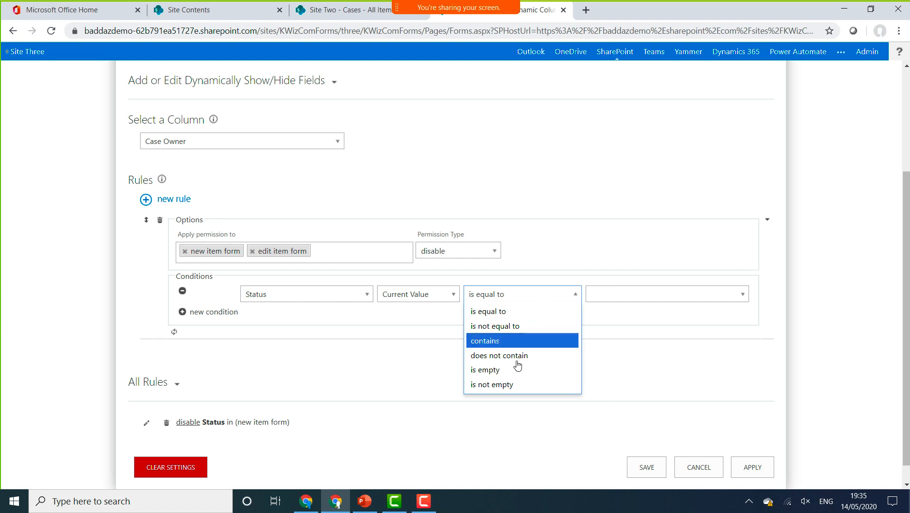
{"action": "left_click", "coordinate": [509, 316]}
{"action": "left_click", "coordinate": [742, 294]}
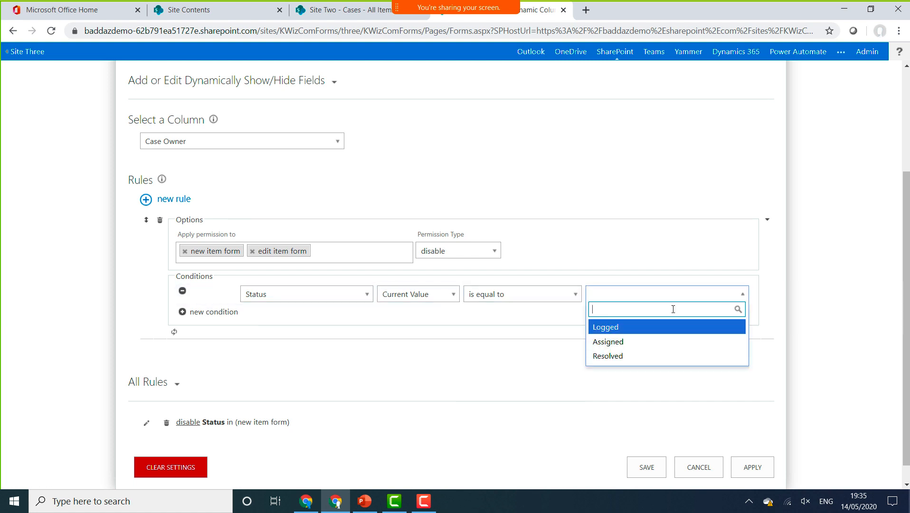
{"action": "left_click", "coordinate": [625, 329]}
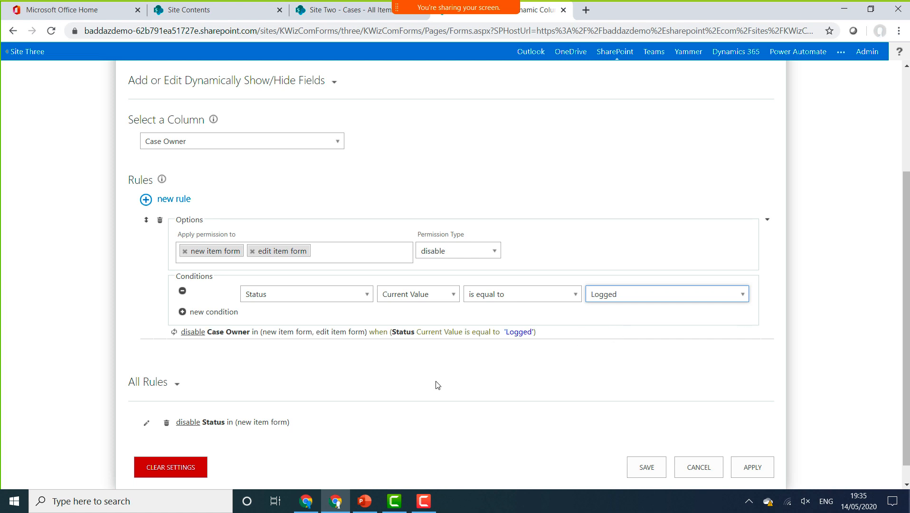
{"action": "left_click", "coordinate": [752, 467]}
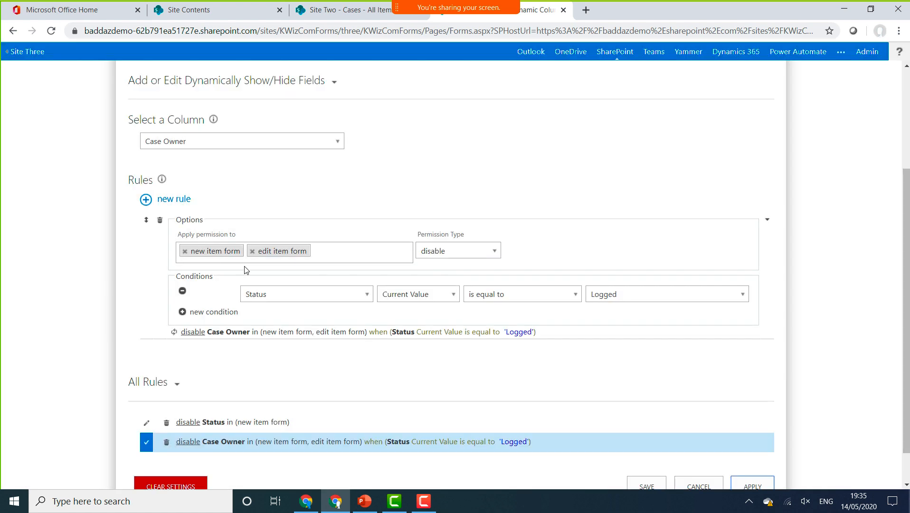
Step: Add a rule for the Resolution column with permission type hide in the new item and edit item forms
{"action": "left_click", "coordinate": [331, 144]}
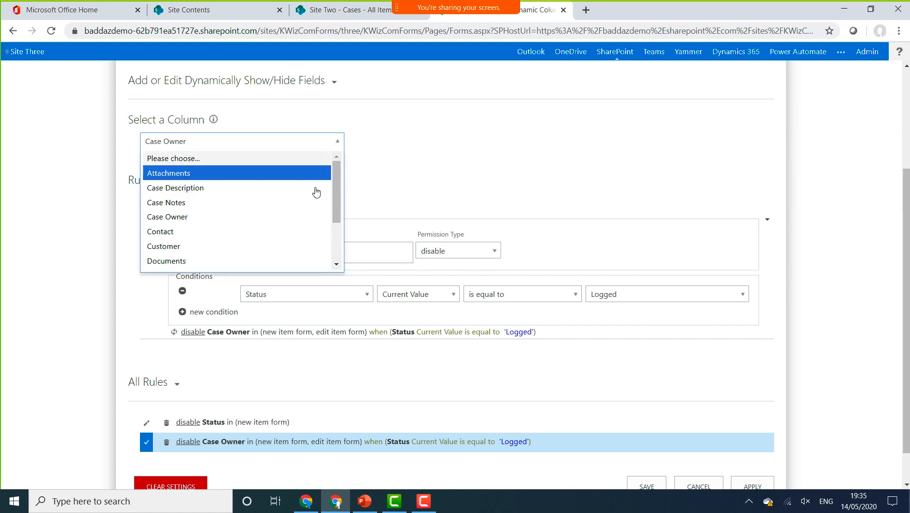
{"action": "scroll", "coordinate": [340, 184], "scroll_direction": "down", "scroll_amount": 2}
{"action": "left_click", "coordinate": [225, 235]}
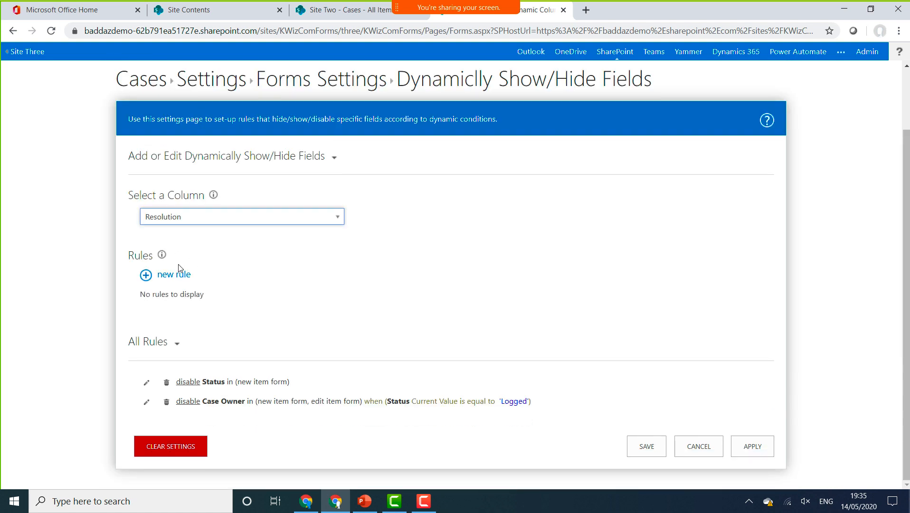
{"action": "left_click", "coordinate": [164, 274]}
{"action": "left_click", "coordinate": [229, 244]}
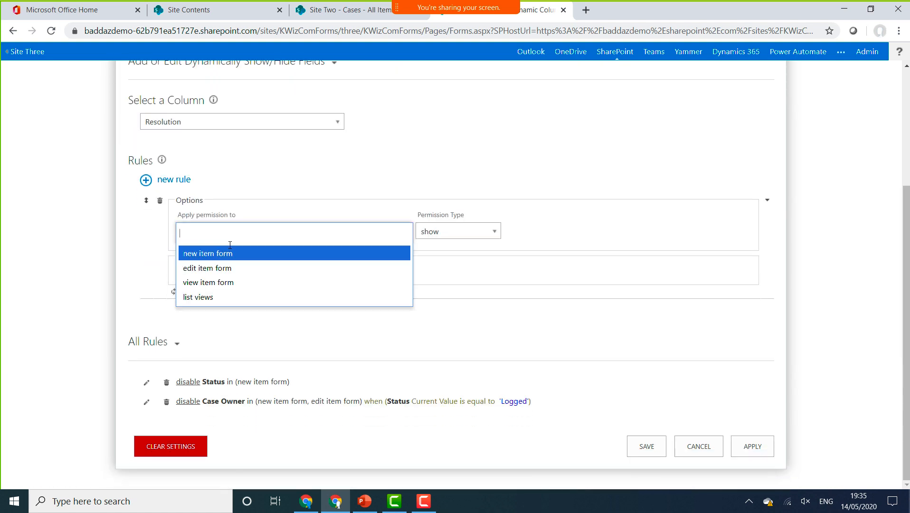
{"action": "left_click", "coordinate": [229, 250]}
{"action": "left_click", "coordinate": [284, 233]}
{"action": "left_click", "coordinate": [219, 254]}
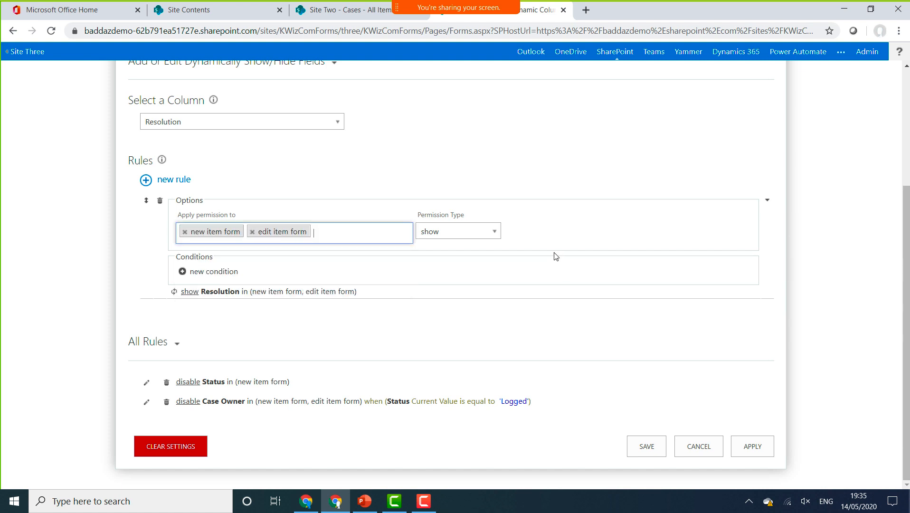
{"action": "left_click", "coordinate": [476, 232]}
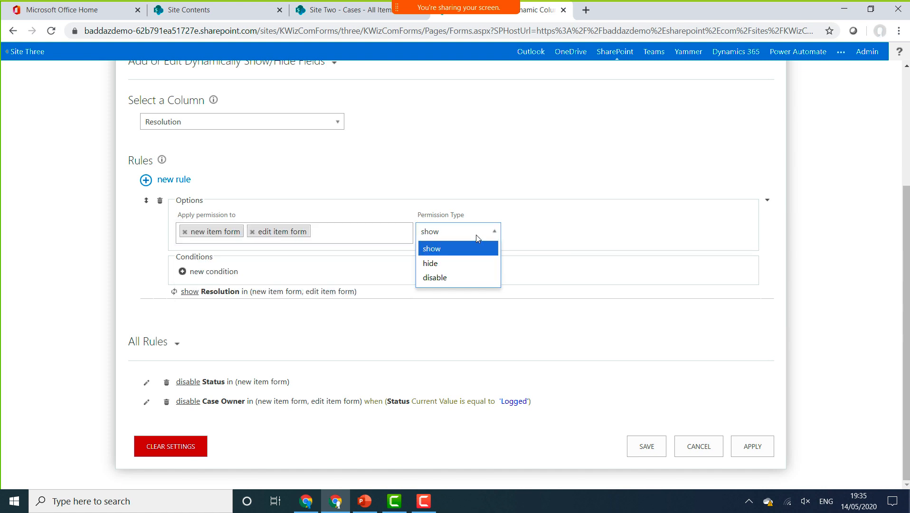
{"action": "left_click", "coordinate": [442, 263]}
Step: Add a condition based on Current user to the Resolution hide rule and review the available operators
{"action": "left_click", "coordinate": [218, 271]}
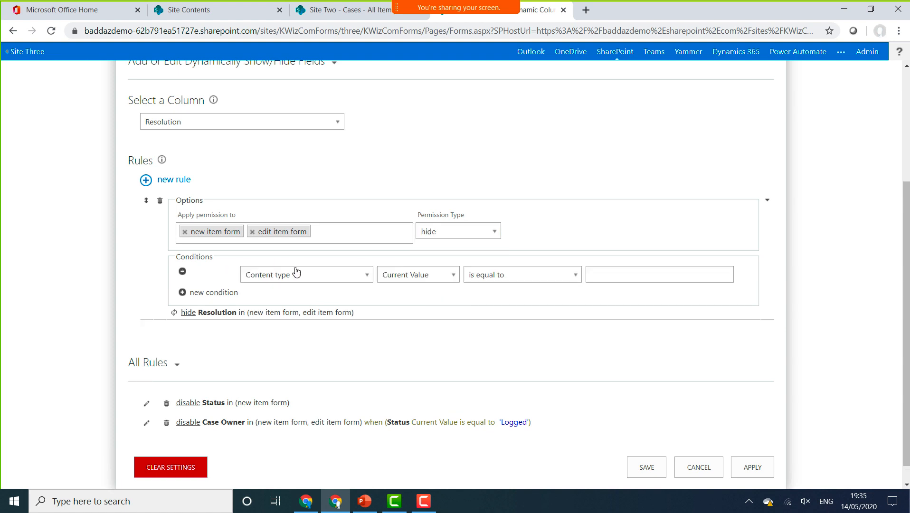
{"action": "left_click", "coordinate": [367, 275]}
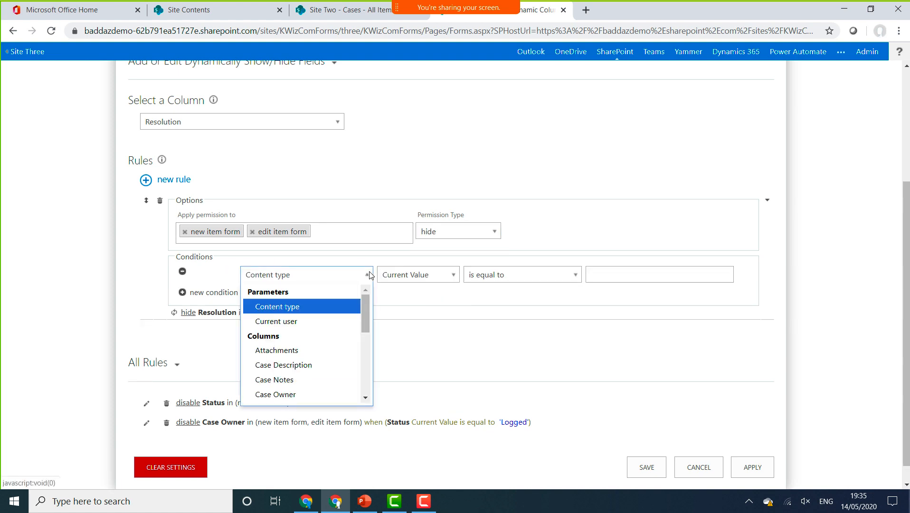
{"action": "left_click", "coordinate": [286, 321]}
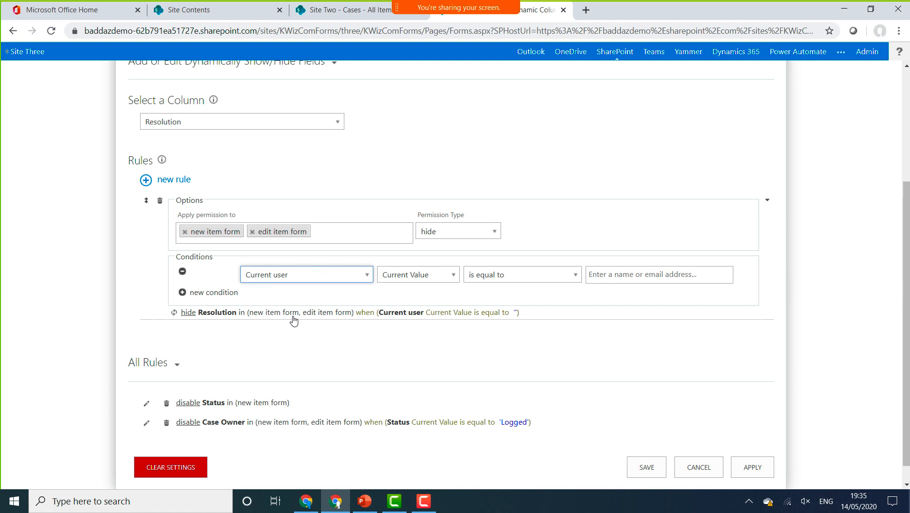
{"action": "left_click", "coordinate": [456, 278]}
{"action": "left_click", "coordinate": [538, 282]}
{"action": "left_click", "coordinate": [538, 282]}
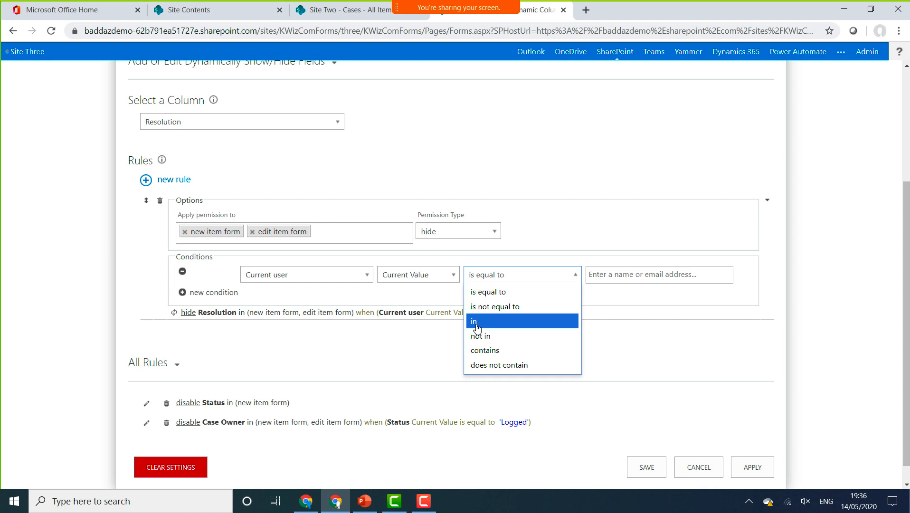
Step: Set the Resolution rule's condition to Status Current Value is not equal to Resolved, then apply the rule and save the settings
{"action": "left_click", "coordinate": [369, 274]}
{"action": "left_click", "coordinate": [366, 278]}
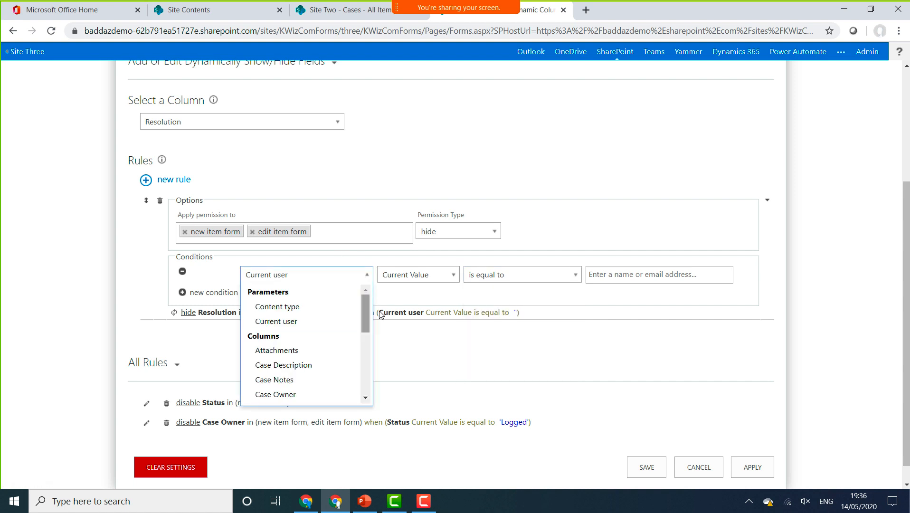
{"action": "left_click_drag", "start_coordinate": [369, 313], "coordinate": [370, 405]}
{"action": "left_click", "coordinate": [309, 390]}
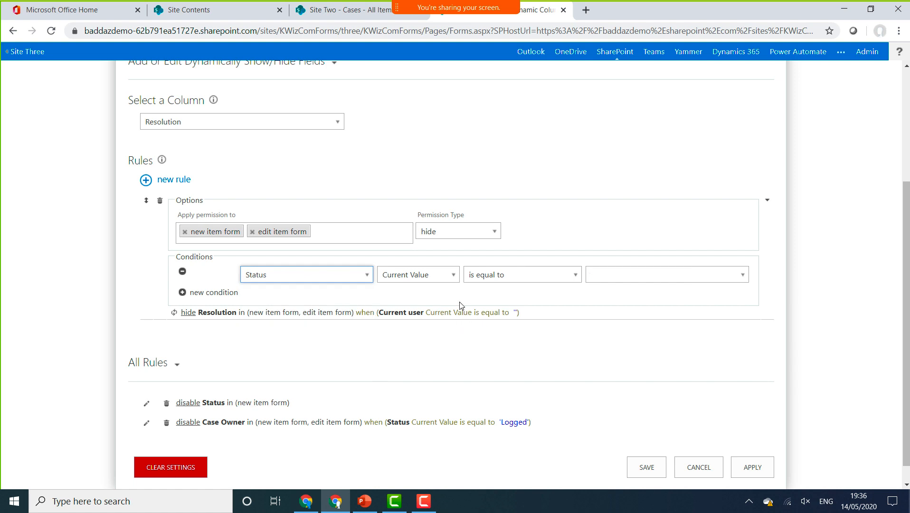
{"action": "left_click", "coordinate": [553, 280]}
{"action": "left_click", "coordinate": [496, 306]}
{"action": "left_click", "coordinate": [740, 274]}
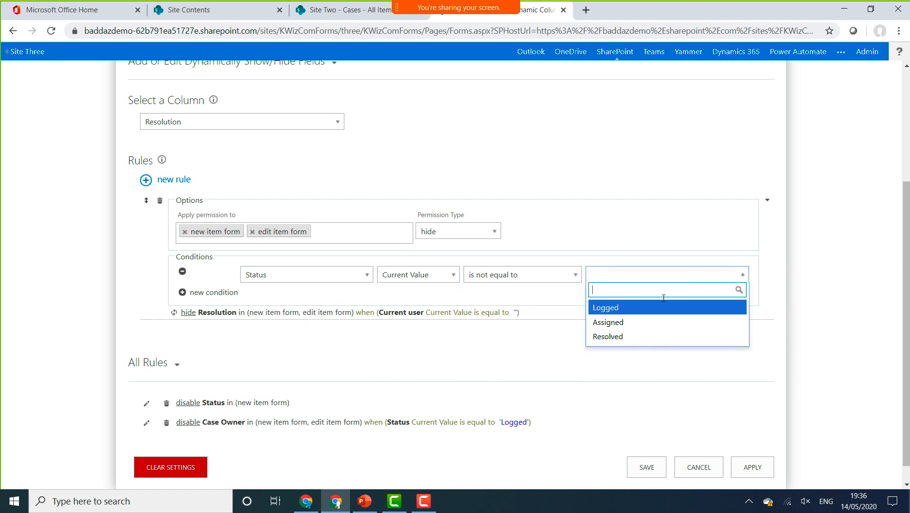
{"action": "left_click", "coordinate": [624, 337]}
{"action": "left_click", "coordinate": [746, 468]}
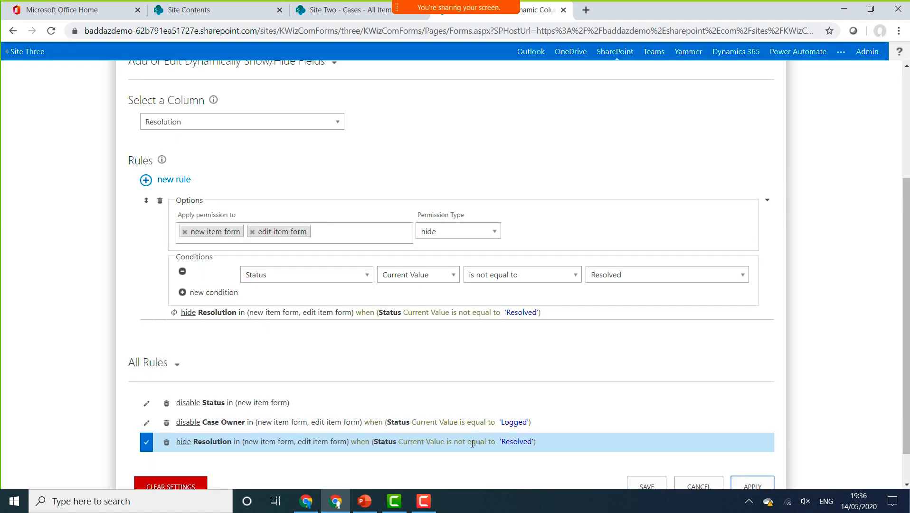
{"action": "left_click", "coordinate": [645, 485]}
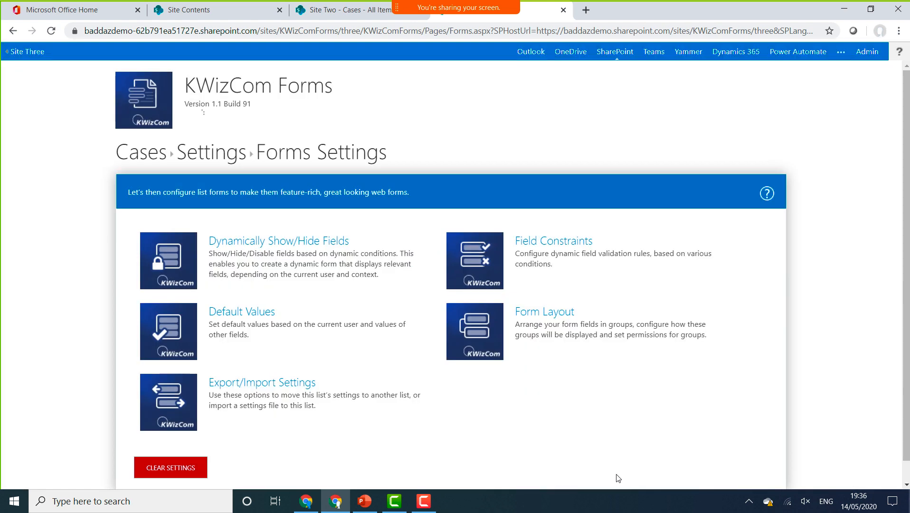
Step: Open the Form Layout settings and add a condition on the Status column to the Case Resolution group
{"action": "left_click", "coordinate": [480, 352]}
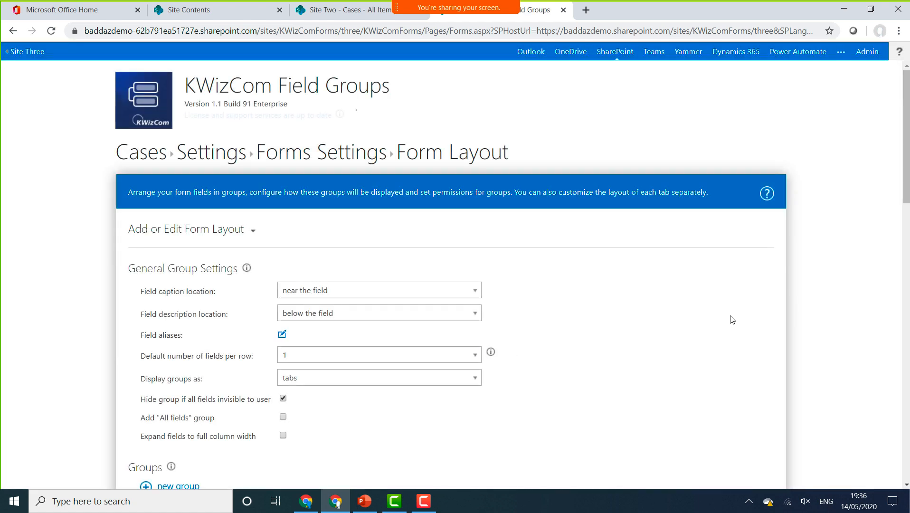
{"action": "scroll", "coordinate": [908, 271], "scroll_direction": "down", "scroll_amount": 15}
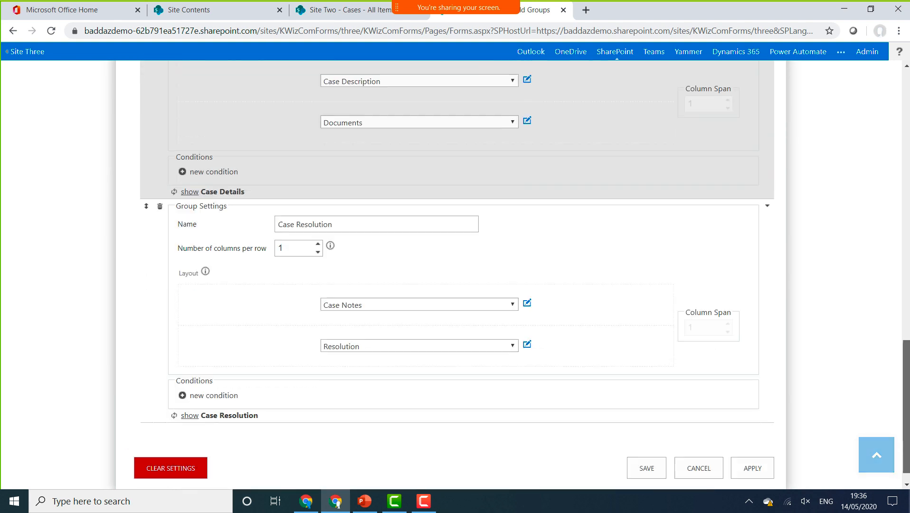
{"action": "left_click_drag", "start_coordinate": [907, 406], "coordinate": [906, 414]}
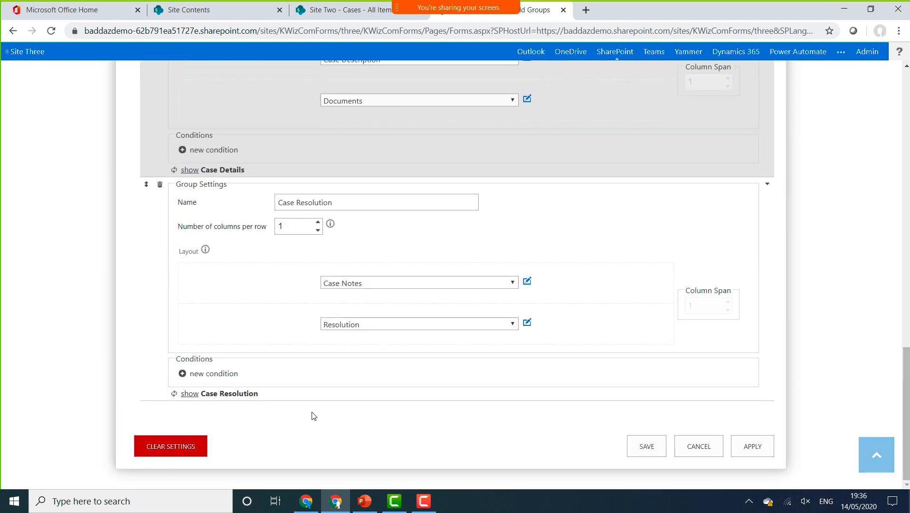
{"action": "left_click", "coordinate": [207, 375]}
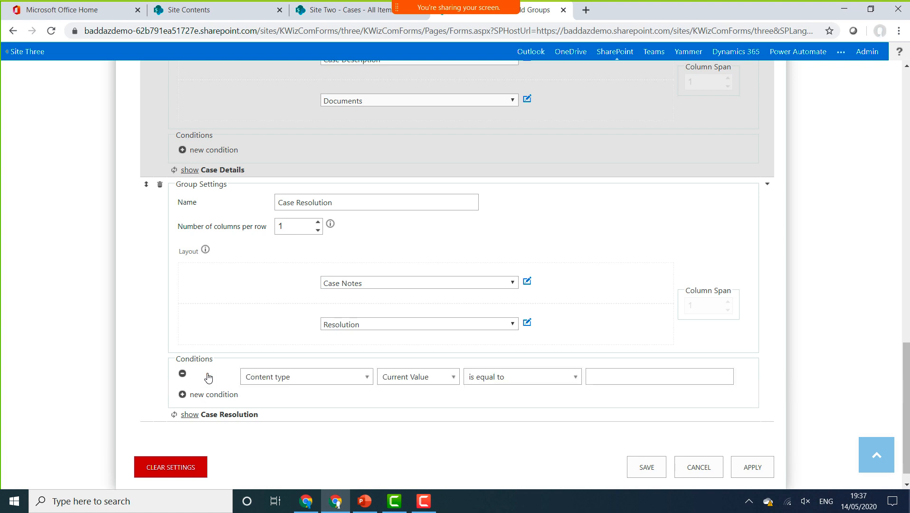
{"action": "left_click", "coordinate": [357, 378]}
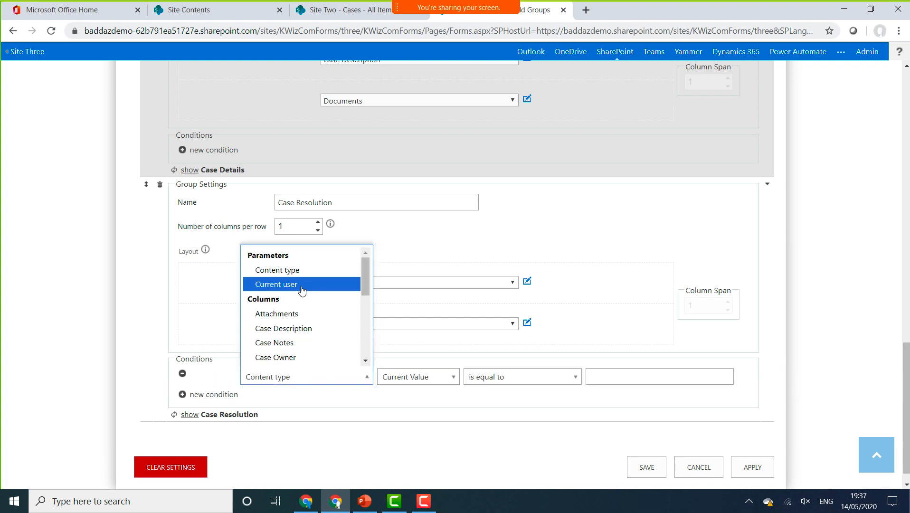
{"action": "scroll", "coordinate": [303, 290], "scroll_direction": "down", "scroll_amount": 5}
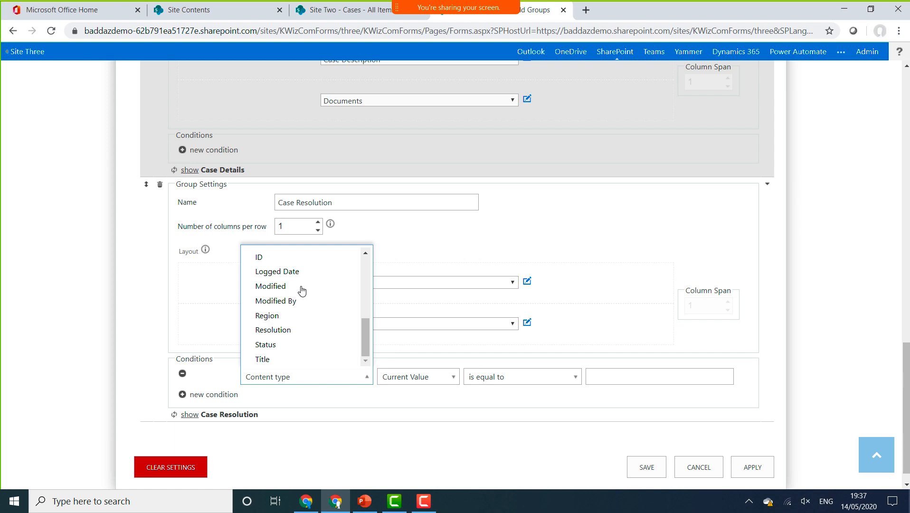
{"action": "left_click", "coordinate": [290, 344]}
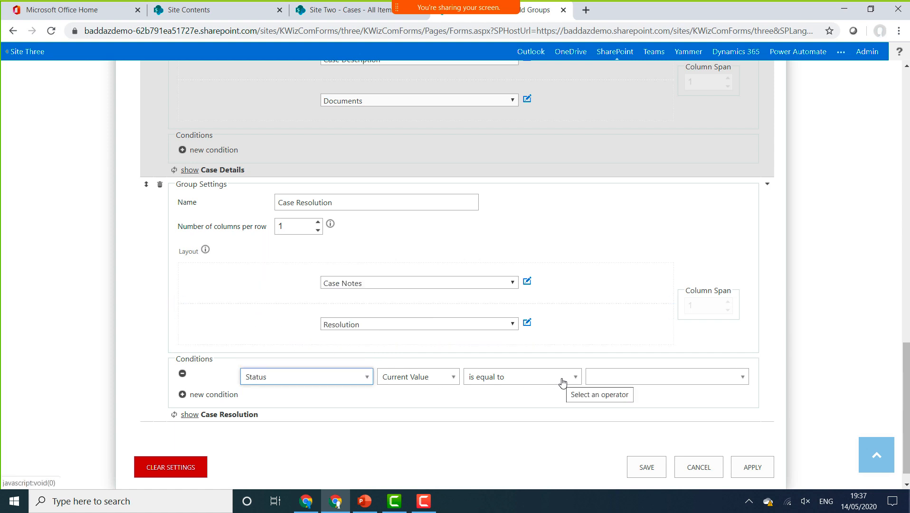
Step: Set the Case Resolution group's Status condition to is not equal to Logged, and save the form layout
{"action": "left_click", "coordinate": [516, 381]}
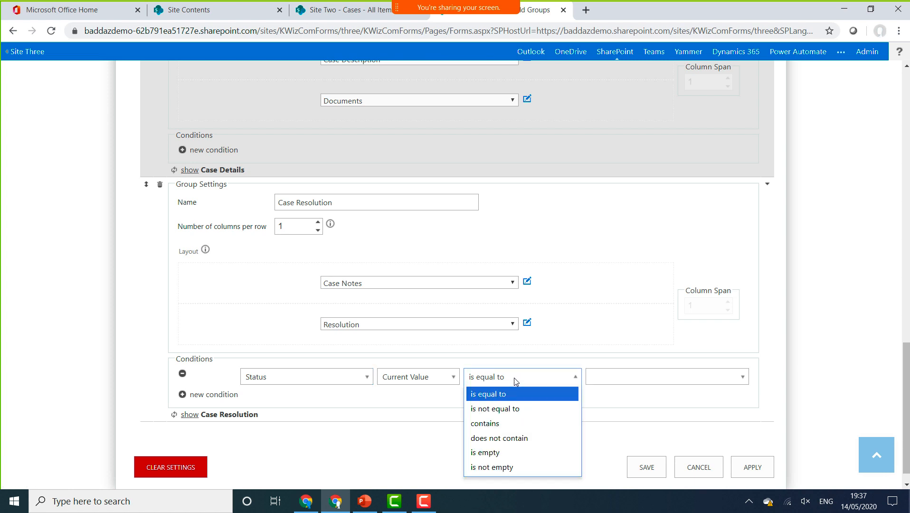
{"action": "left_click", "coordinate": [524, 409]}
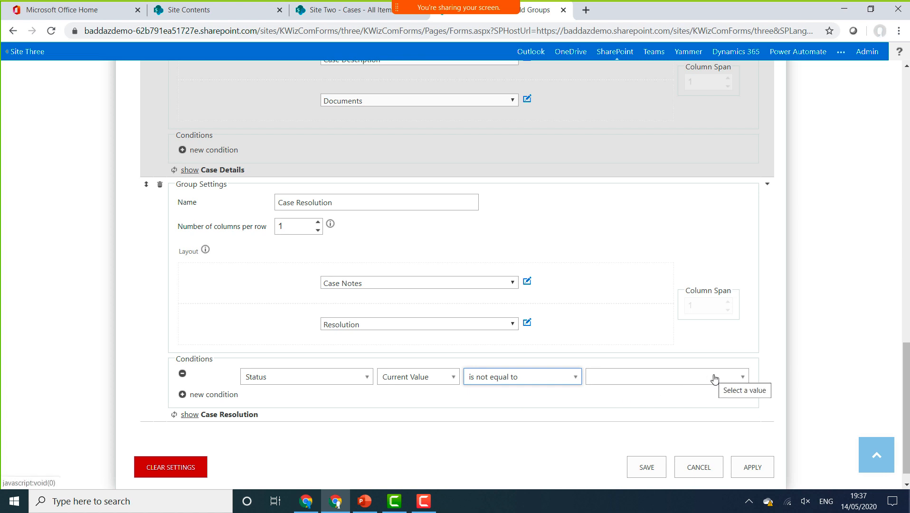
{"action": "left_click", "coordinate": [714, 378]}
{"action": "left_click", "coordinate": [645, 410]}
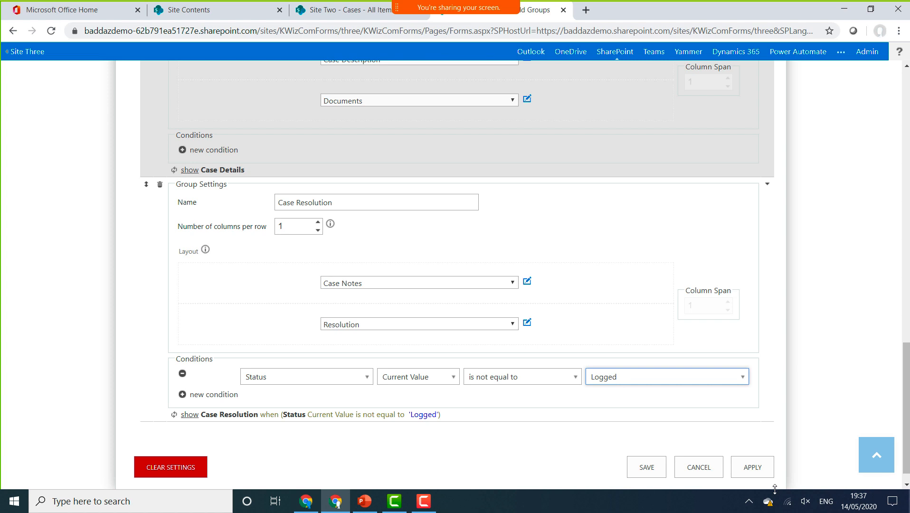
{"action": "left_click", "coordinate": [649, 479]}
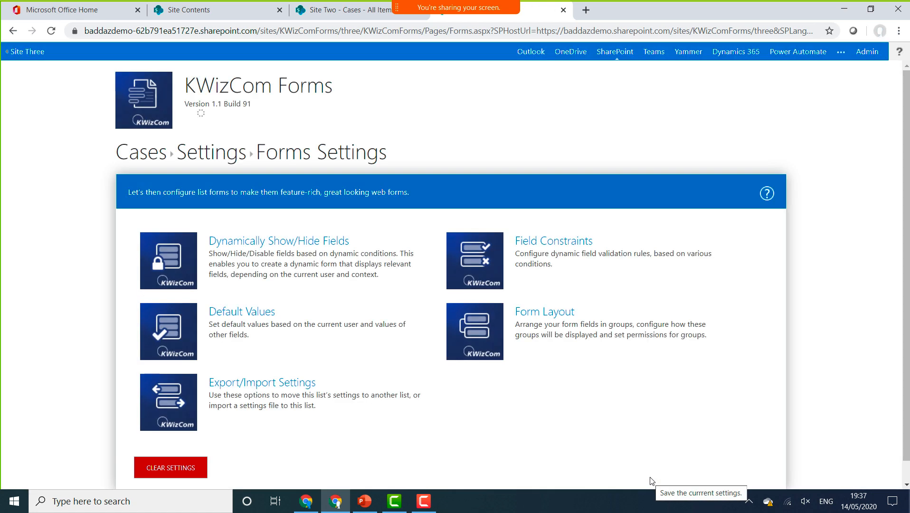
Step: Open the Field Constraints settings and add a new rule for the Resolution column
{"action": "left_click", "coordinate": [541, 248]}
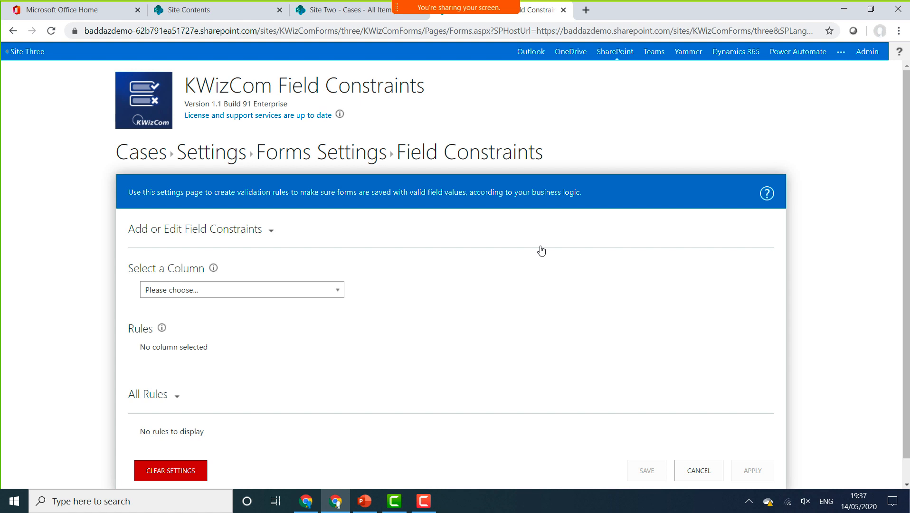
{"action": "left_click", "coordinate": [334, 292]}
{"action": "scroll", "coordinate": [336, 366], "scroll_direction": "down", "scroll_amount": 3}
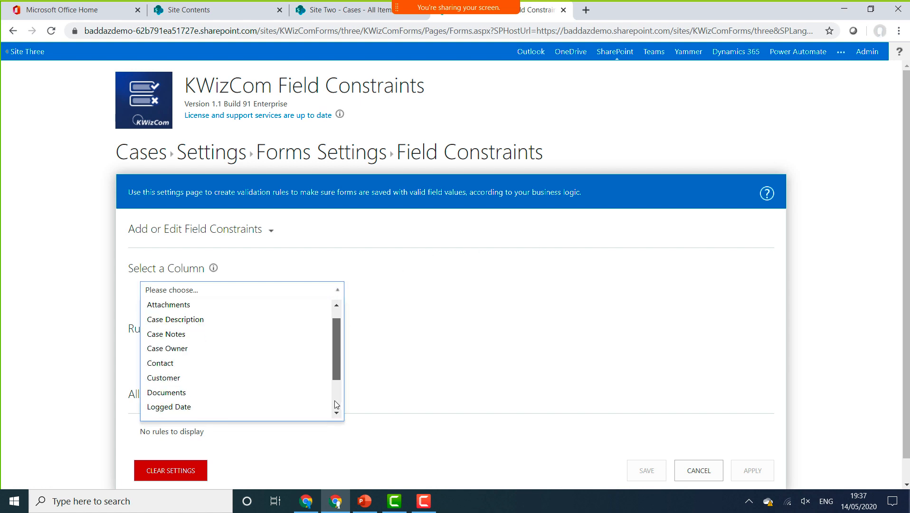
{"action": "left_click", "coordinate": [258, 380]}
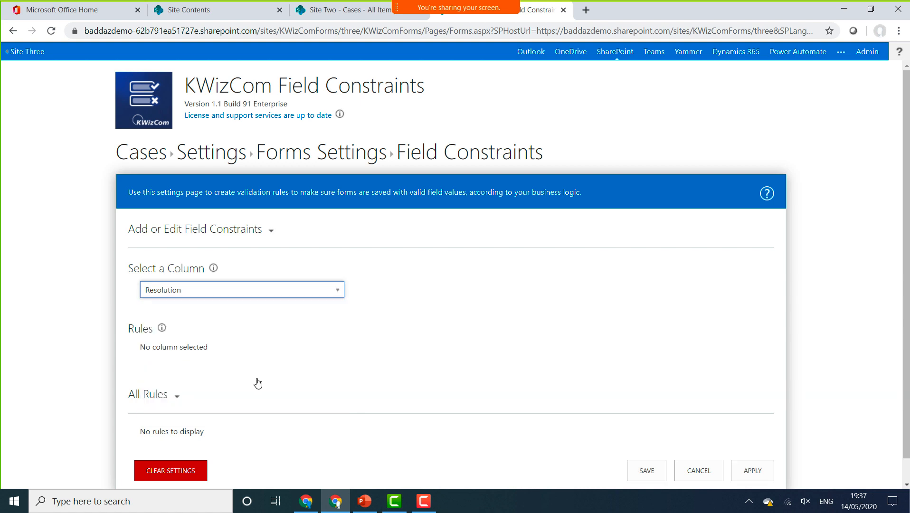
{"action": "left_click", "coordinate": [173, 349]}
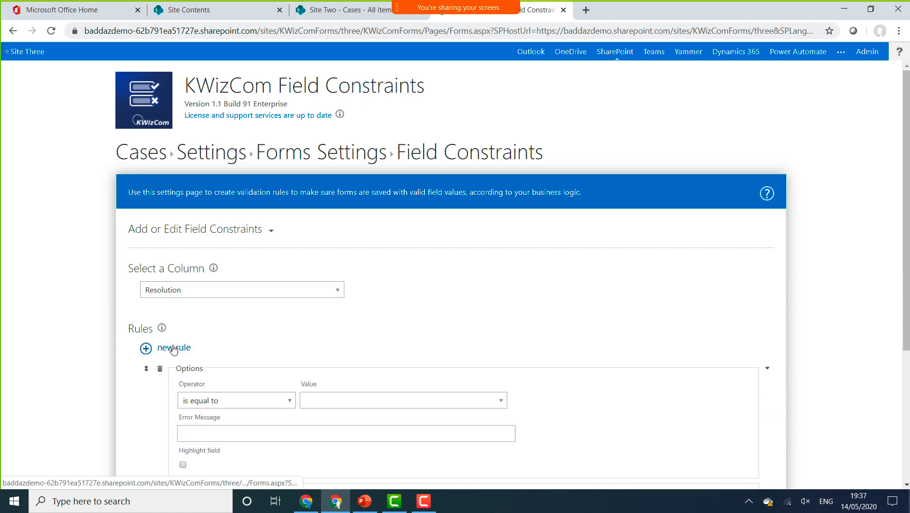
{"action": "scroll", "coordinate": [287, 392], "scroll_direction": "down", "scroll_amount": 2}
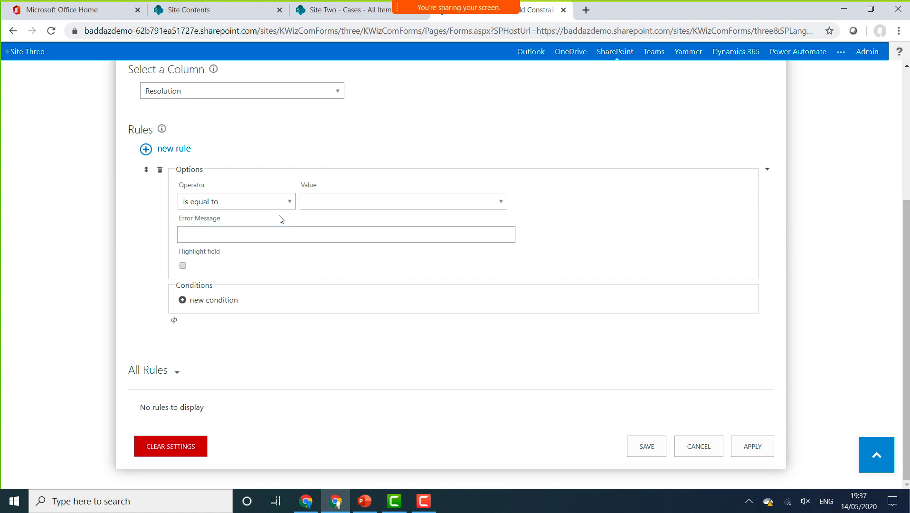
Step: Review the Resolution values available for the constraint, and set the rule's operator to is not empty
{"action": "left_click", "coordinate": [501, 203]}
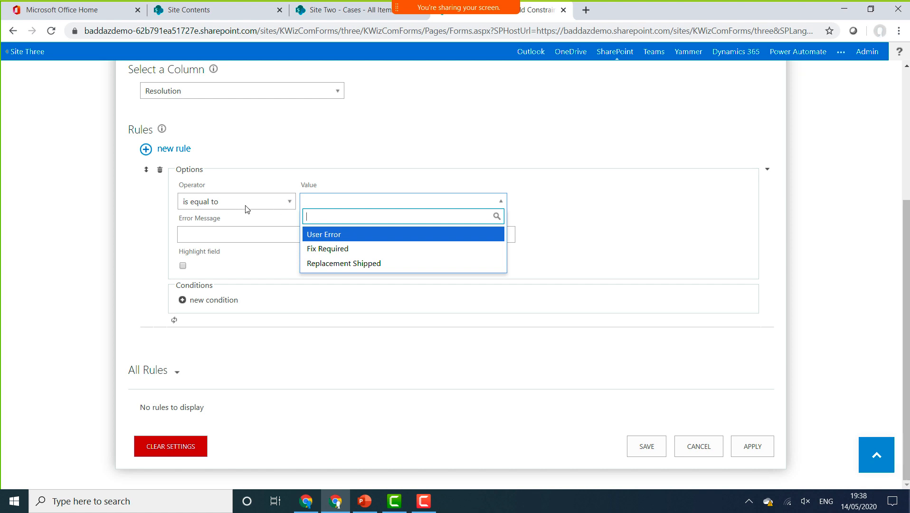
{"action": "left_click", "coordinate": [136, 208]}
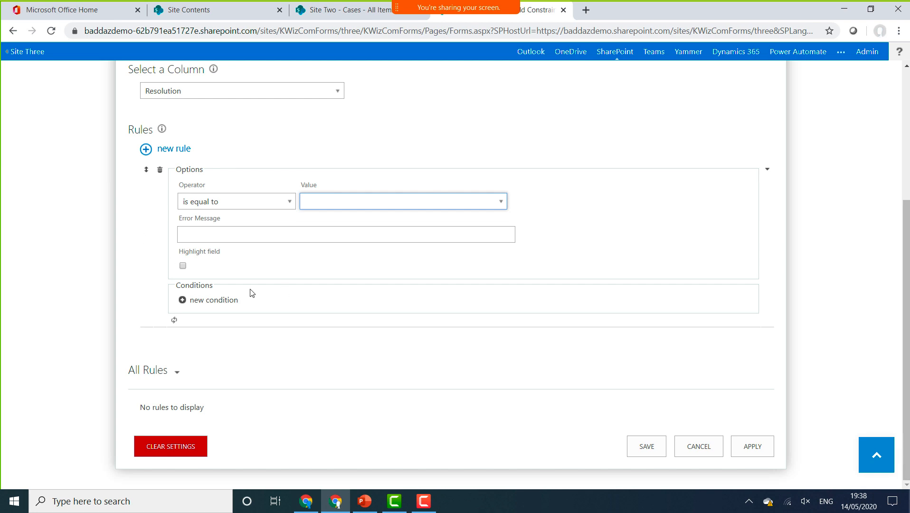
{"action": "left_click", "coordinate": [289, 202]}
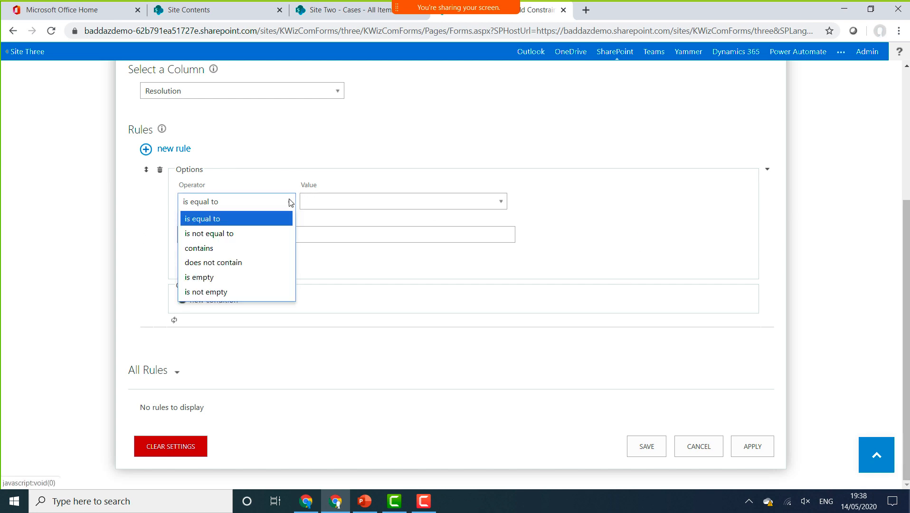
{"action": "left_click", "coordinate": [234, 291]}
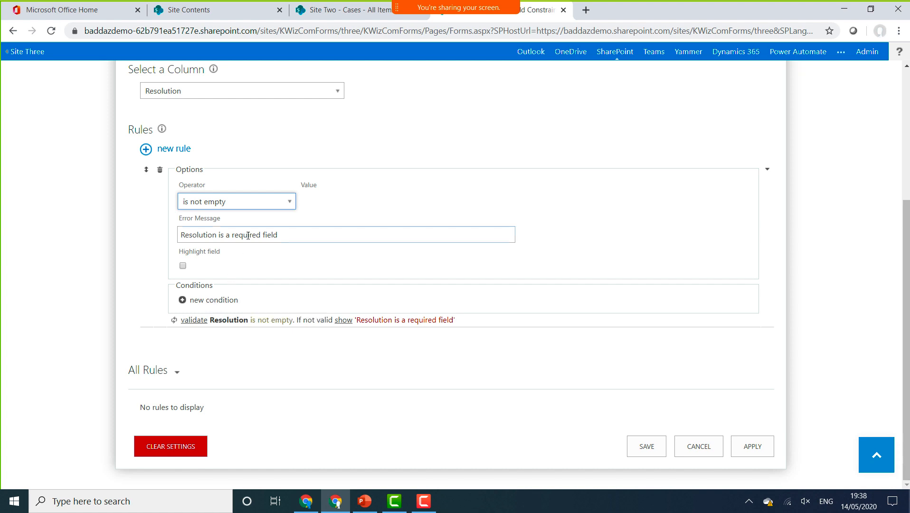
Step: Set the error message to "You need to put in a resolution", enable field highlighting, and apply the Resolution constraint
{"action": "triple_click", "coordinate": [217, 233]}
{"action": "type", "text": "Y"}
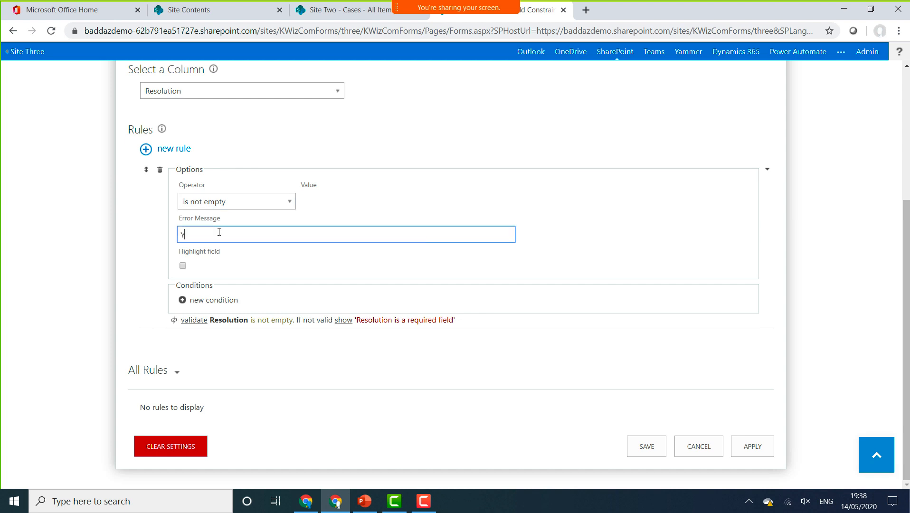
{"action": "type", "text": "ou need"}
{"action": "left_click", "coordinate": [183, 267]}
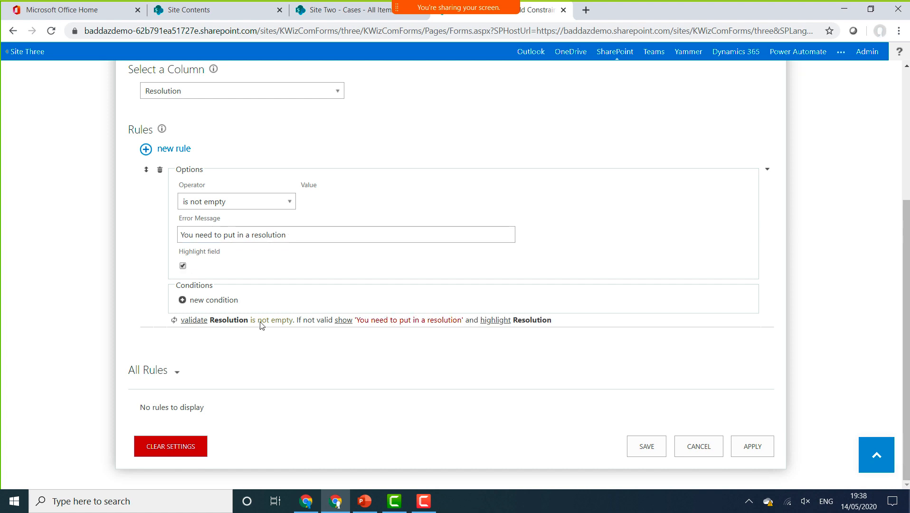
{"action": "left_click", "coordinate": [749, 453]}
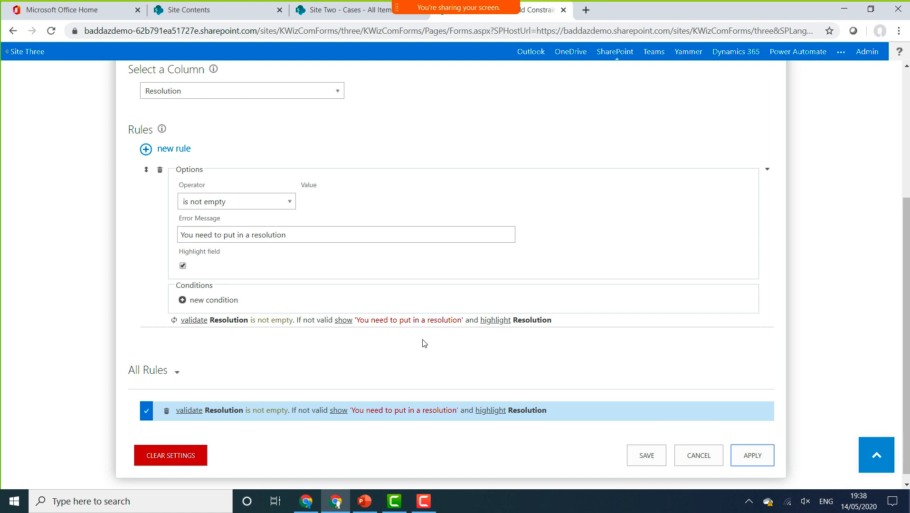
Step: Add a condition to the Resolution constraint requiring that Status is equal to Resolved, and save the field constraints
{"action": "left_click", "coordinate": [415, 320]}
{"action": "left_click", "coordinate": [211, 304]}
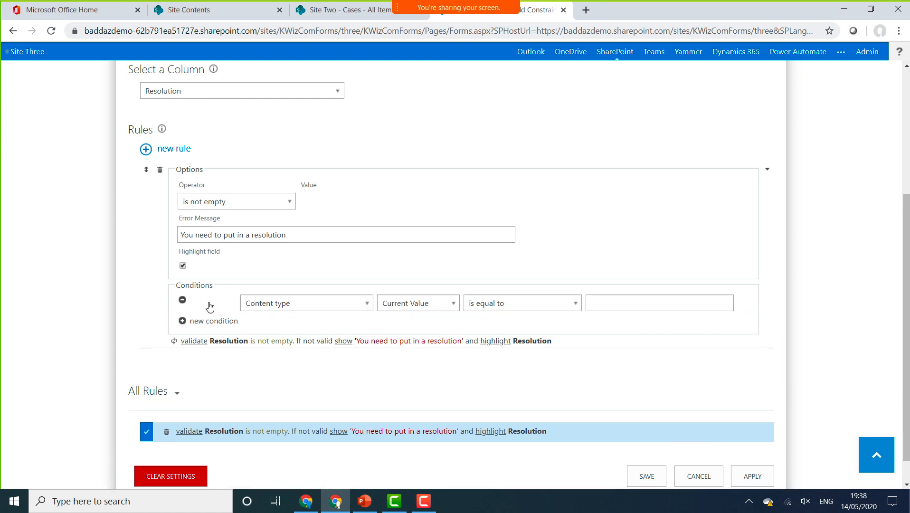
{"action": "left_click", "coordinate": [336, 305]}
{"action": "scroll", "coordinate": [338, 363], "scroll_direction": "down", "scroll_amount": 5}
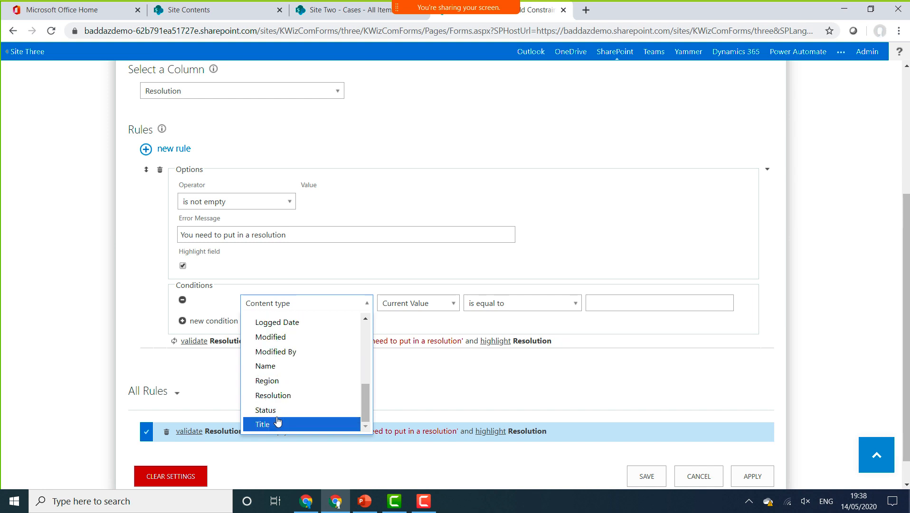
{"action": "left_click", "coordinate": [283, 410]}
{"action": "left_click", "coordinate": [743, 302]}
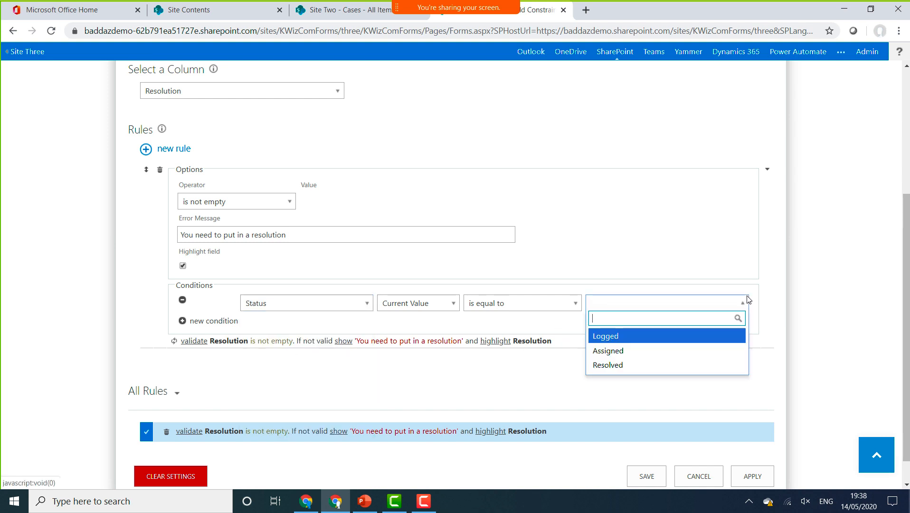
{"action": "left_click", "coordinate": [626, 365]}
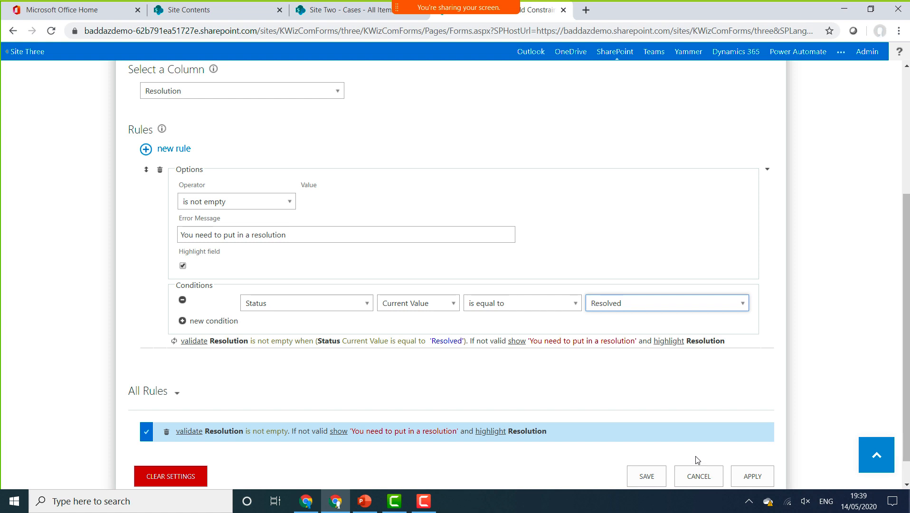
{"action": "left_click", "coordinate": [659, 481]}
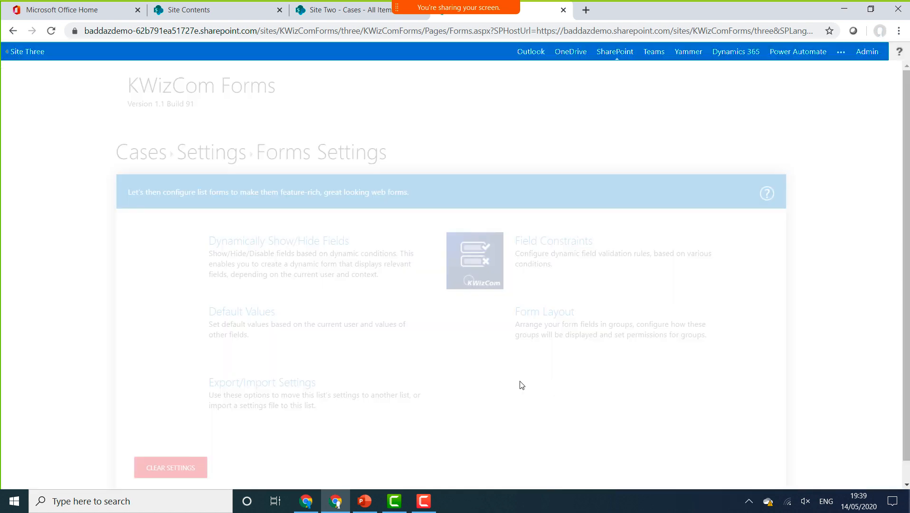
Step: Return to the Cases list, open a new item form to examine the Status and Case Owner fields, and cancel it
{"action": "left_click", "coordinate": [138, 158]}
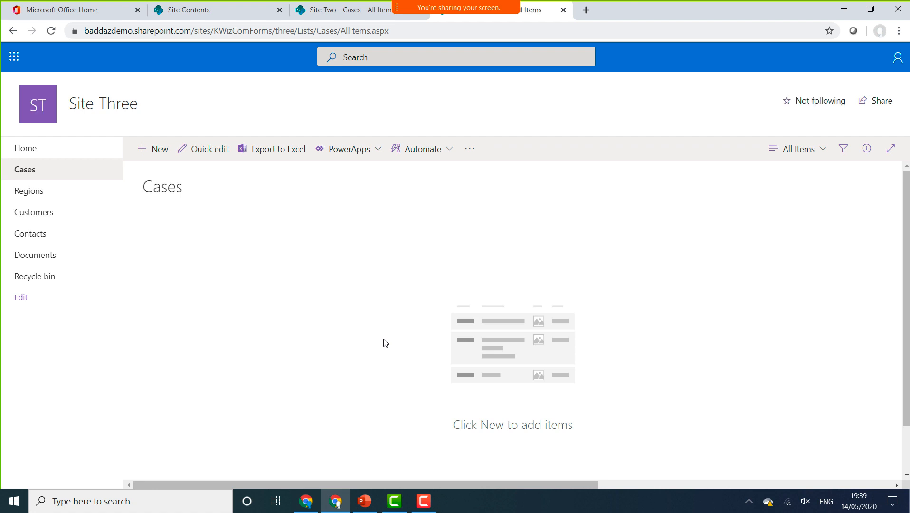
{"action": "left_click", "coordinate": [152, 150]}
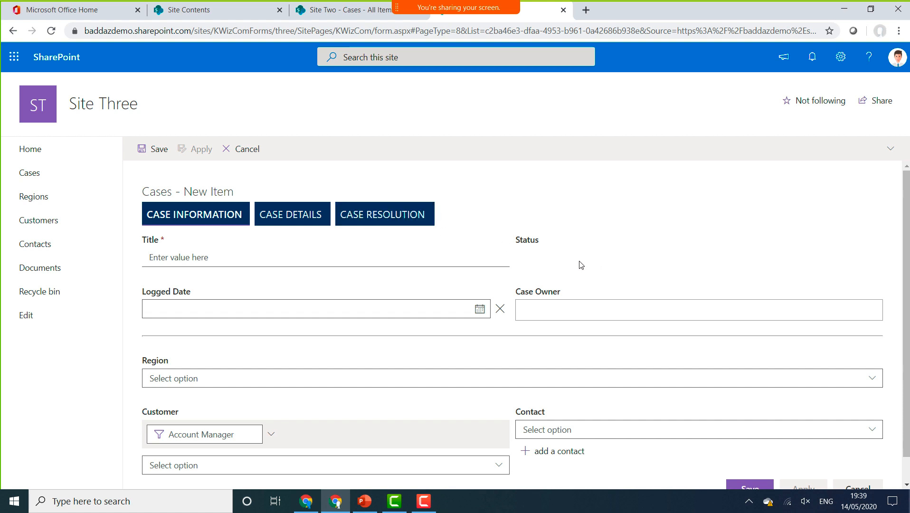
{"action": "left_click", "coordinate": [555, 306]}
{"action": "left_click", "coordinate": [538, 271]}
{"action": "left_click", "coordinate": [241, 149]}
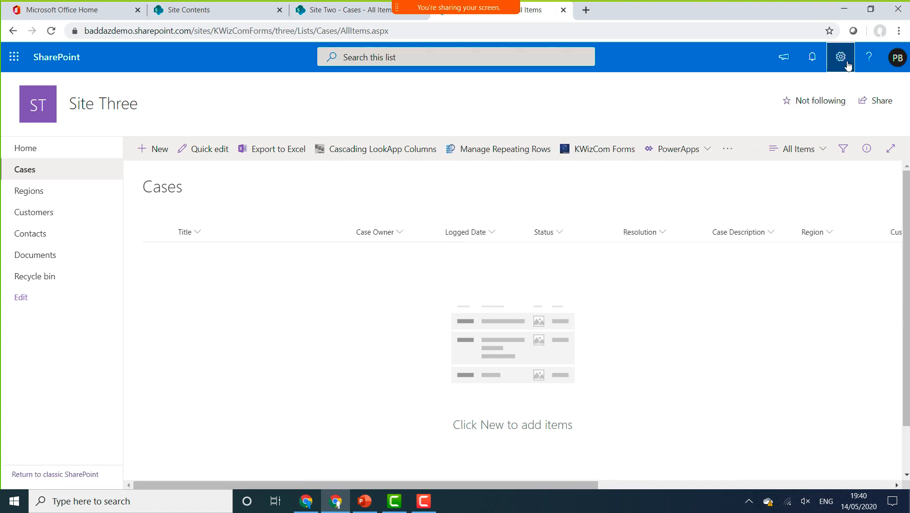
Step: Set the default value of the Status column to Logged in the Cases list settings, and save the column
{"action": "left_click", "coordinate": [846, 61]}
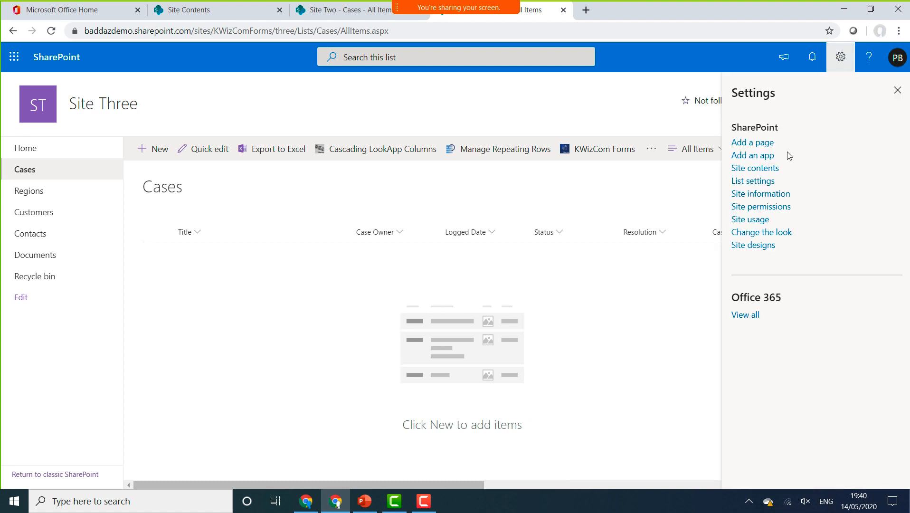
{"action": "left_click", "coordinate": [755, 183]}
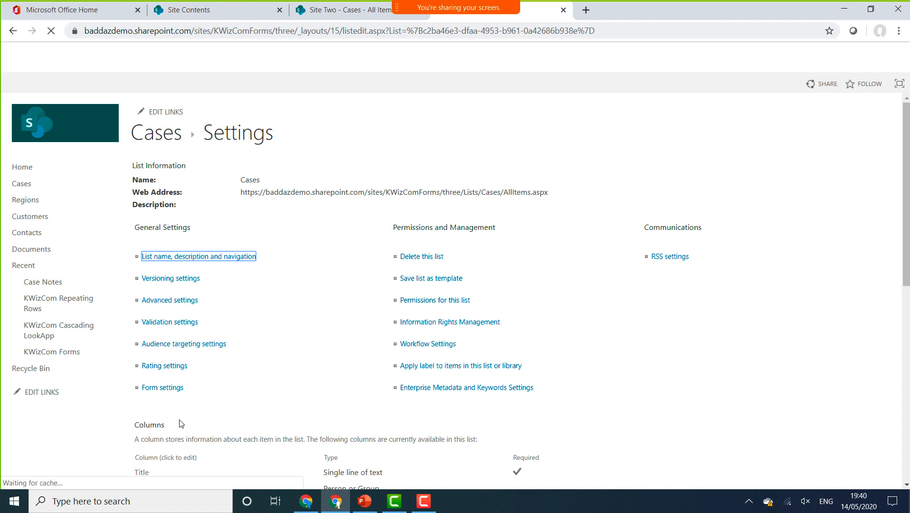
{"action": "scroll", "coordinate": [200, 398], "scroll_direction": "down", "scroll_amount": 5}
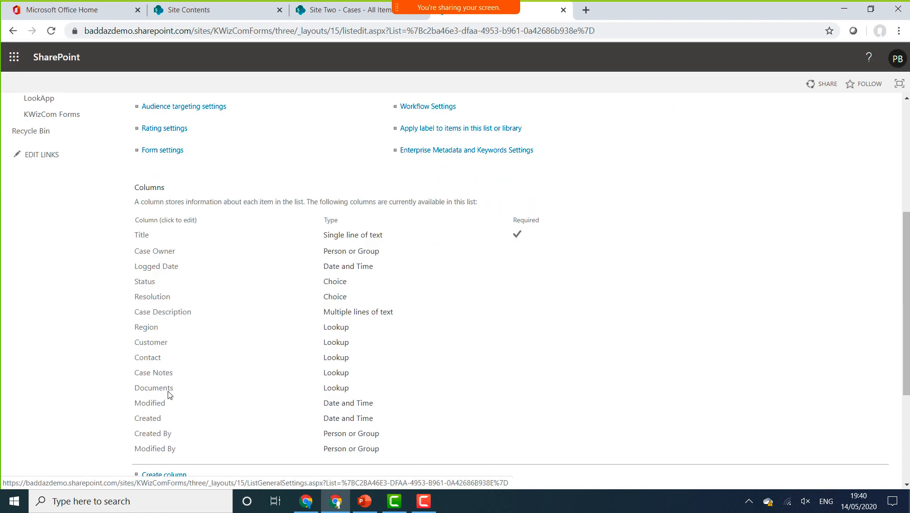
{"action": "left_click", "coordinate": [145, 283]}
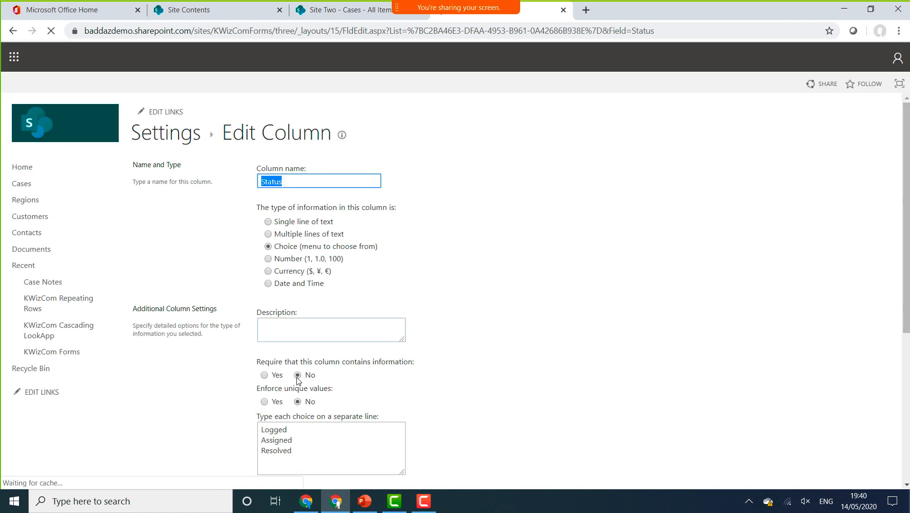
{"action": "scroll", "coordinate": [323, 426], "scroll_direction": "down", "scroll_amount": 5}
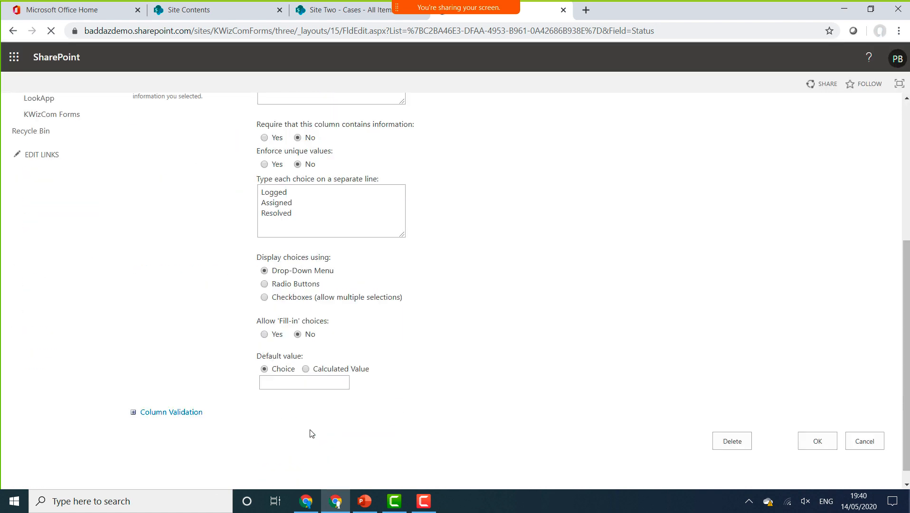
{"action": "left_click", "coordinate": [296, 379]}
{"action": "type", "text": "Logged"}
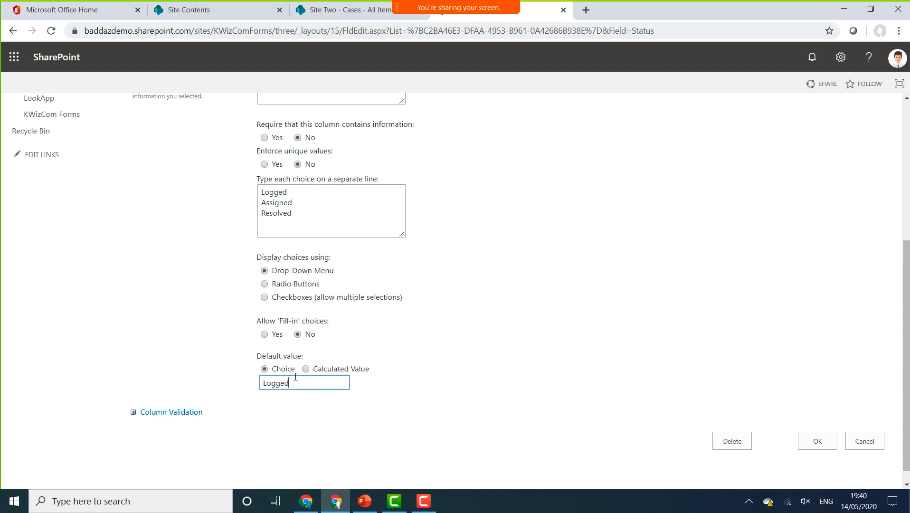
{"action": "left_click", "coordinate": [824, 446]}
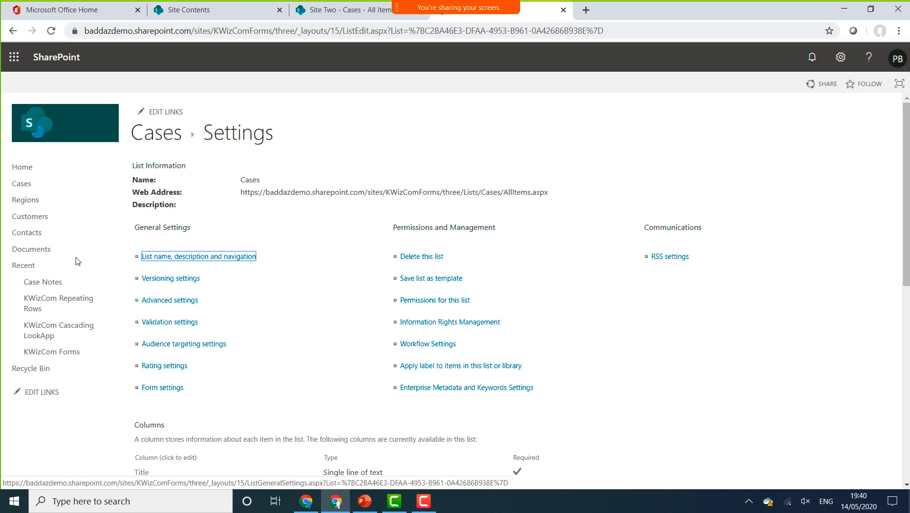
Step: Open a new Cases item to check the default Status, Case Owner field and displayed form groups, and cancel it
{"action": "left_click", "coordinate": [28, 185]}
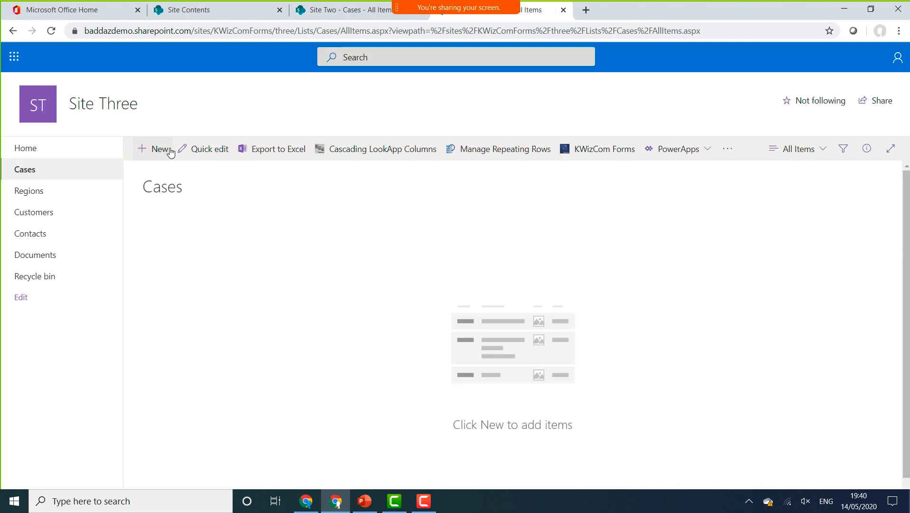
{"action": "left_click", "coordinate": [155, 150]}
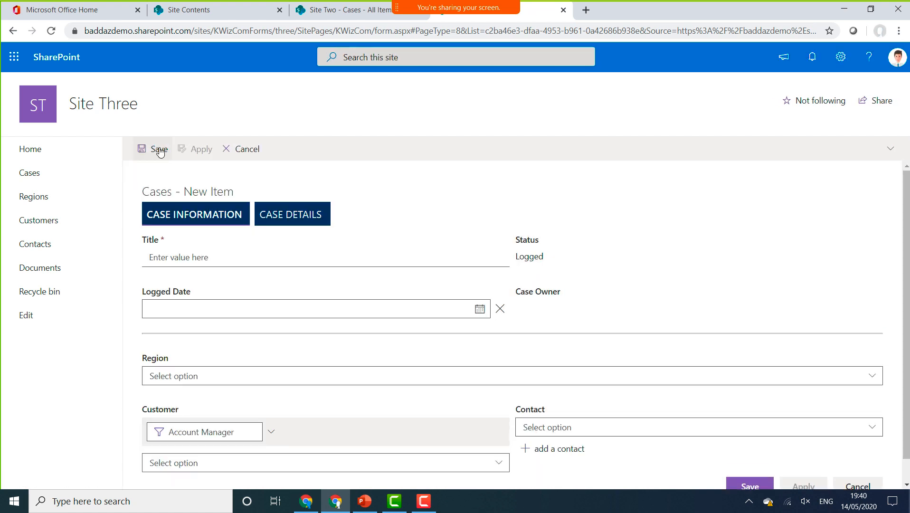
{"action": "double_click", "coordinate": [539, 259]}
{"action": "triple_click", "coordinate": [546, 308]}
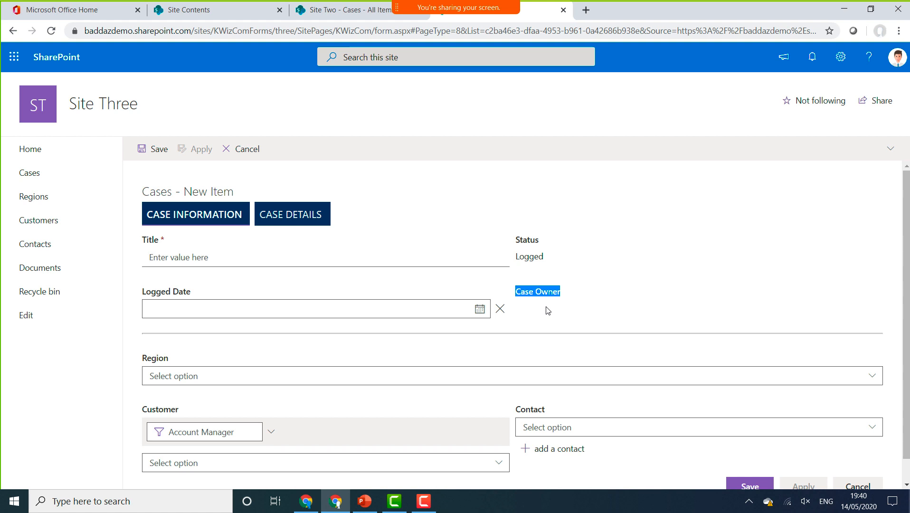
{"action": "left_click", "coordinate": [255, 152]}
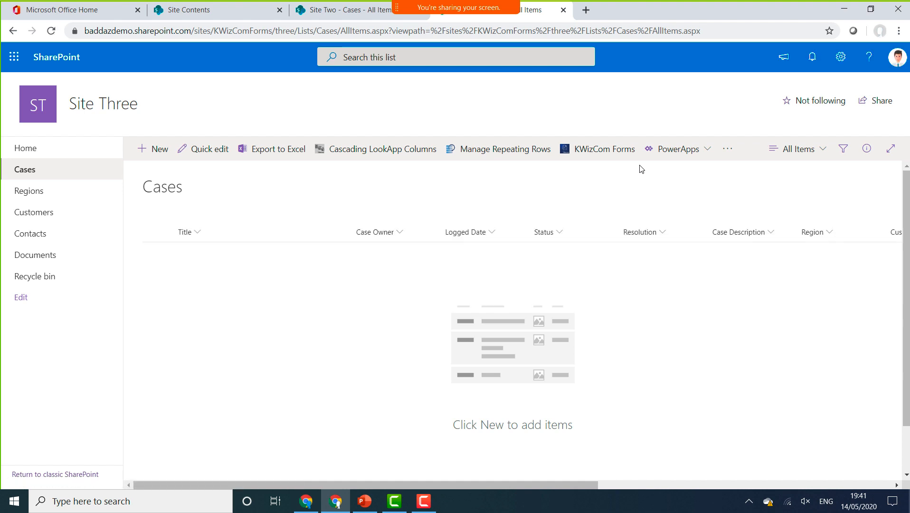
Step: Start a new activity in the KWizCom Forms Activities settings for Cases, and browse the available activity types
{"action": "left_click", "coordinate": [627, 153]}
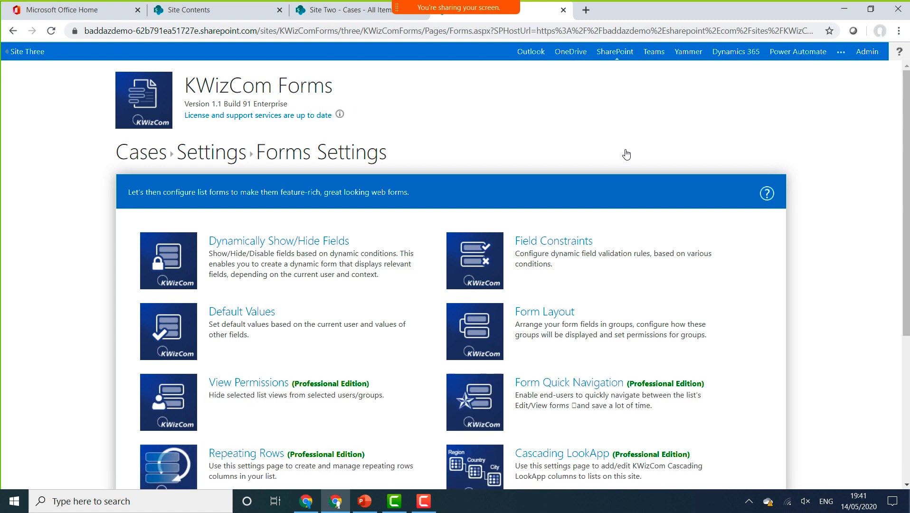
{"action": "left_click", "coordinate": [905, 348]}
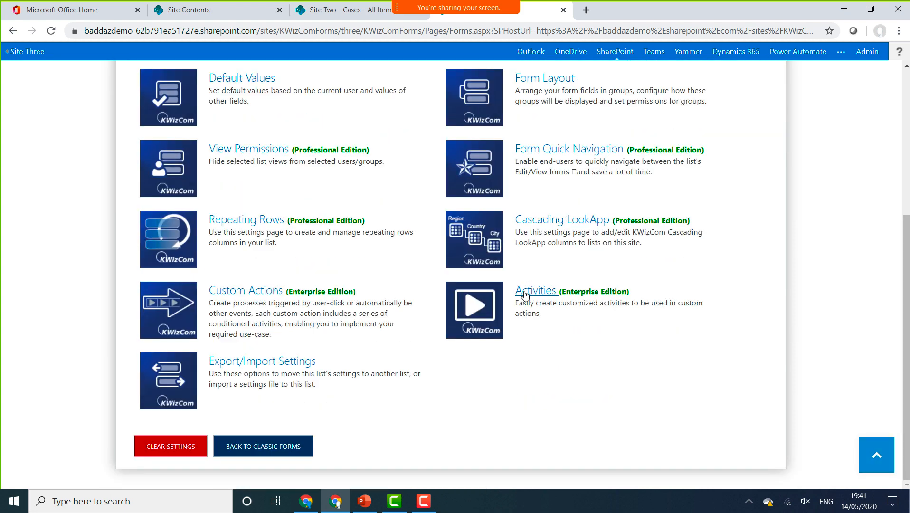
{"action": "left_click", "coordinate": [524, 295]}
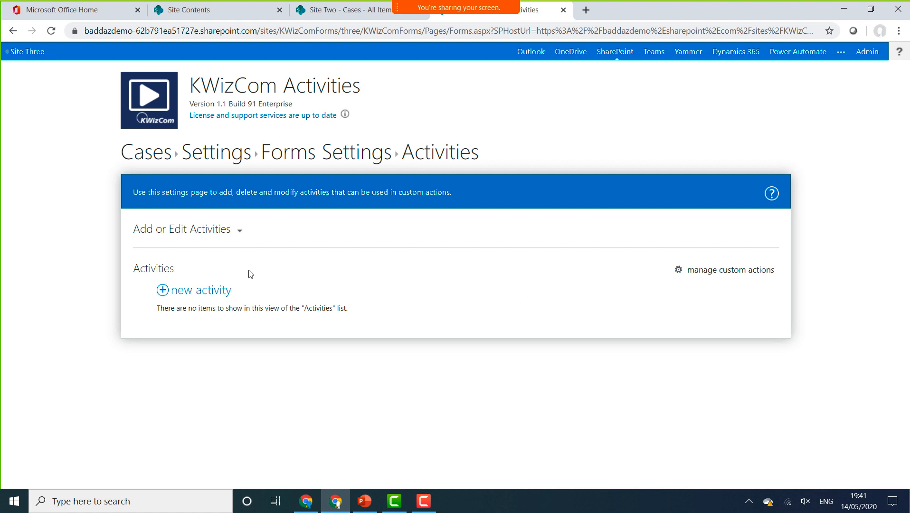
{"action": "left_click", "coordinate": [207, 291]}
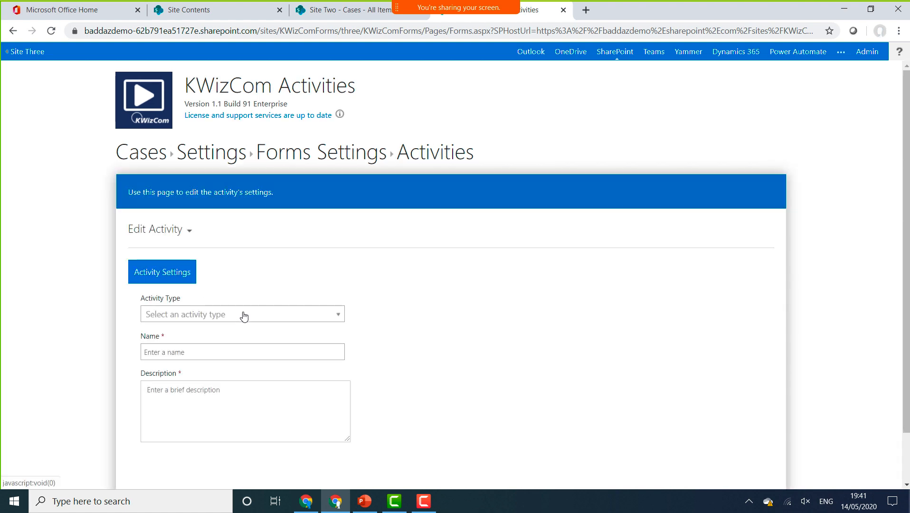
{"action": "left_click", "coordinate": [243, 314]}
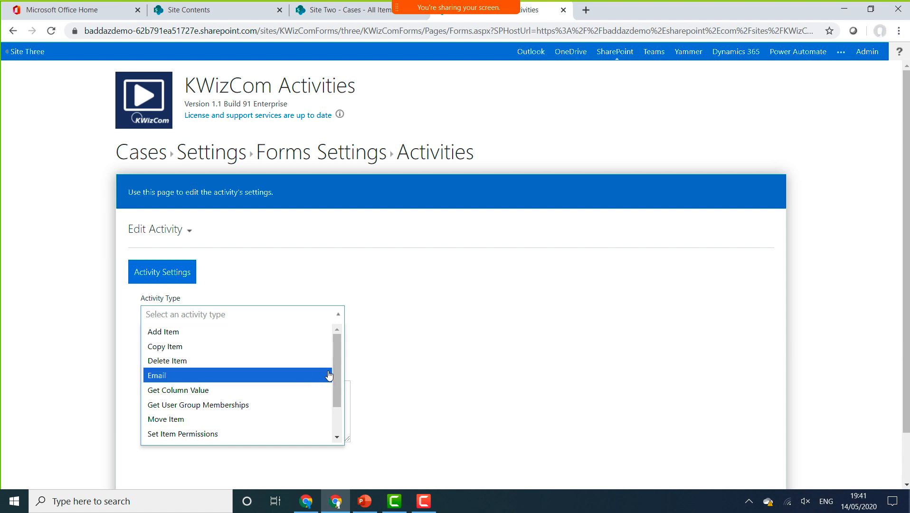
{"action": "left_click_drag", "start_coordinate": [337, 365], "coordinate": [336, 416]}
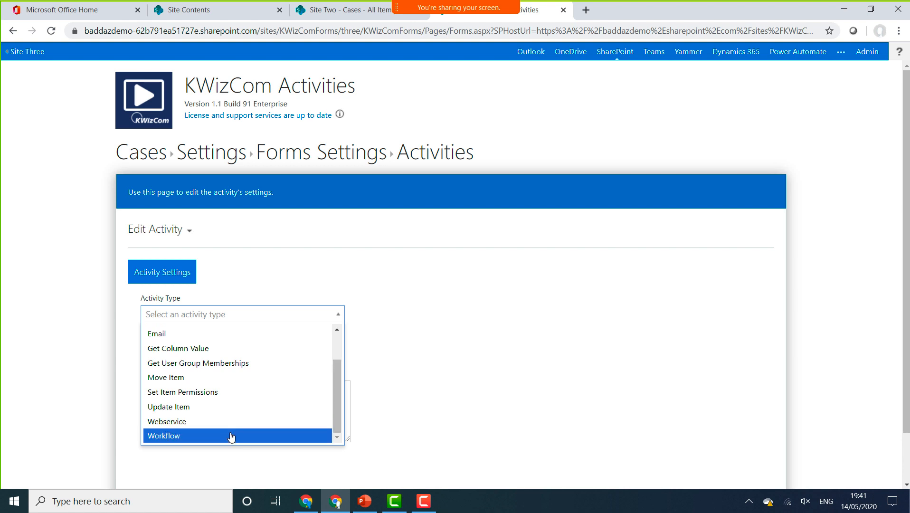
{"action": "left_click", "coordinate": [484, 414]}
{"action": "left_click", "coordinate": [246, 351]}
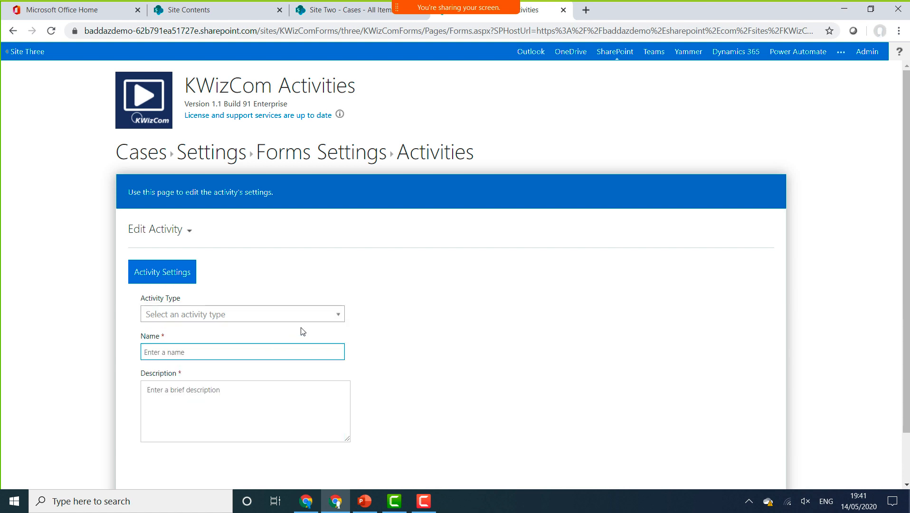
Step: Set the activity type to Email and enter "Send Case Email" as both the name and description
{"action": "left_click", "coordinate": [313, 315]}
{"action": "left_click", "coordinate": [232, 375]}
{"action": "left_click", "coordinate": [177, 354]}
{"action": "type", "text": "Sned"}
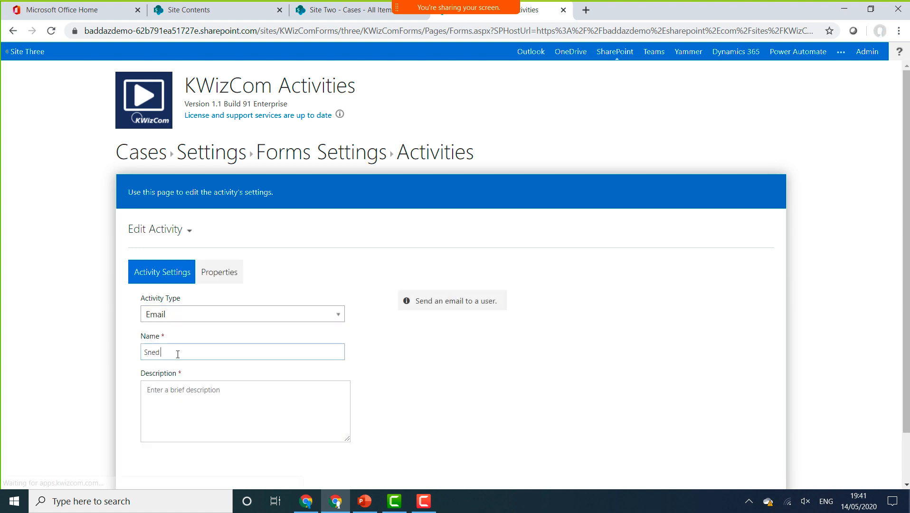
{"action": "key", "text": "BackSpace"}
{"action": "key", "text": "BackSpace"}
{"action": "key", "text": "BackSpace"}
{"action": "type", "text": "end Case Email"}
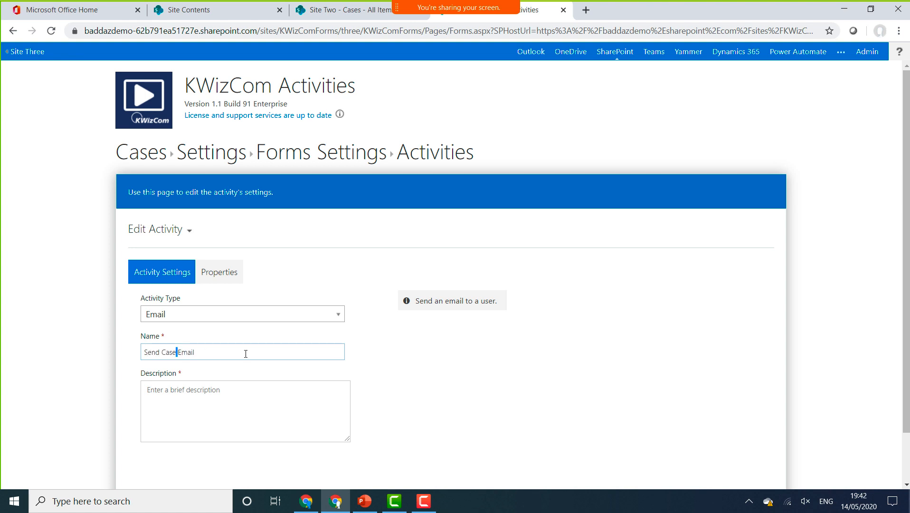
{"action": "left_click_drag", "start_coordinate": [245, 353], "coordinate": [90, 348]}
{"action": "key", "text": "ctrl+c"}
{"action": "left_click", "coordinate": [187, 414]}
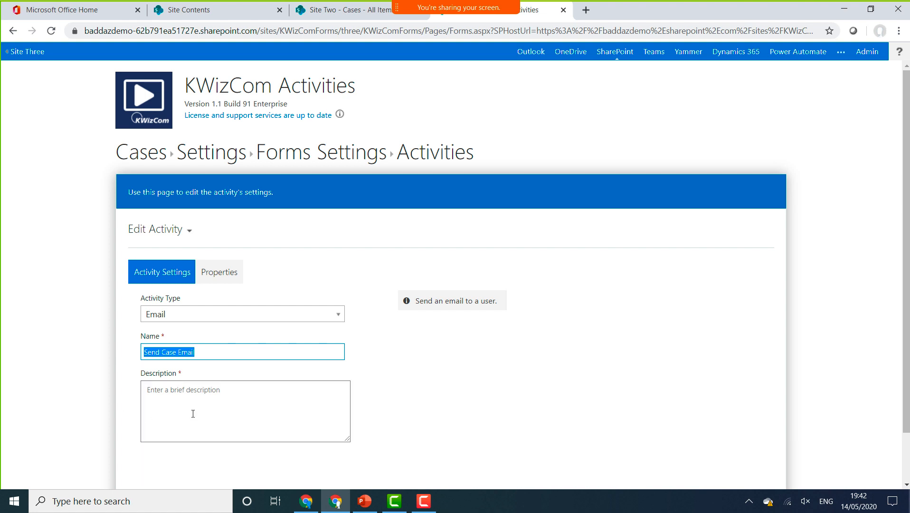
{"action": "key", "text": "ctrl+v"}
Step: Set the email activity's recipients to [Case Owner] and its subject to "Case [Title]"
{"action": "left_click", "coordinate": [220, 271]}
{"action": "left_click", "coordinate": [200, 309]}
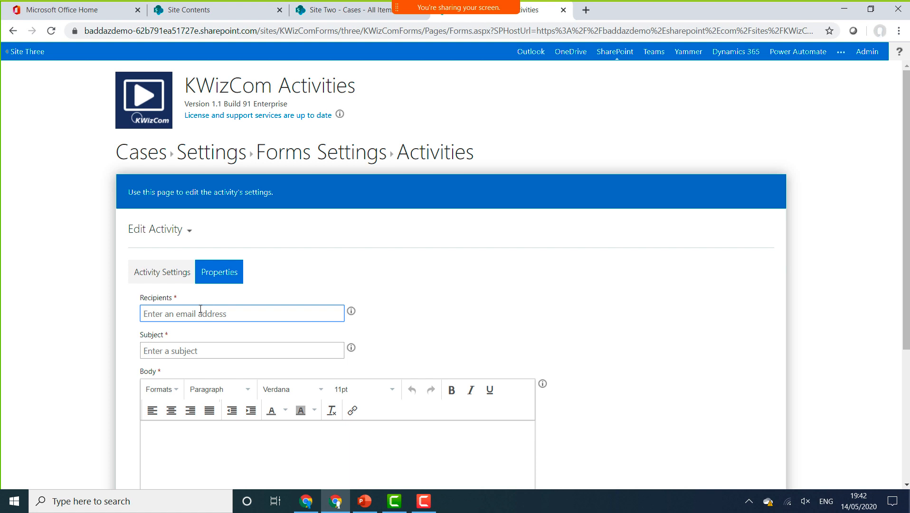
{"action": "type", "text": "[Case Owner"}
{"action": "left_click", "coordinate": [196, 352]}
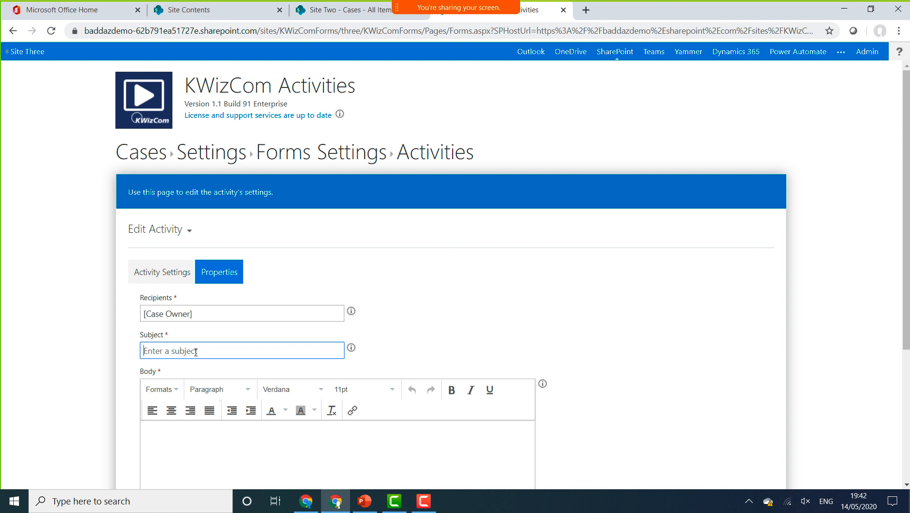
{"action": "type", "text": "Case {Title"}
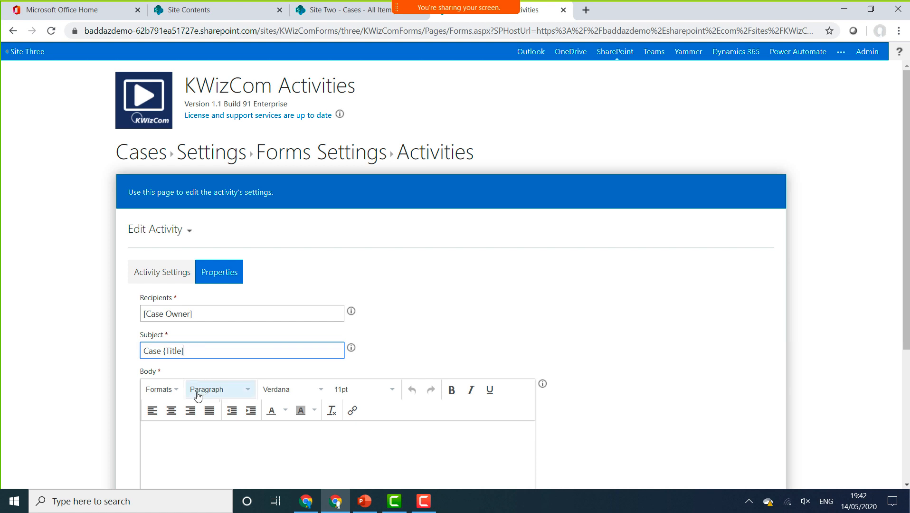
{"action": "left_click", "coordinate": [165, 351]}
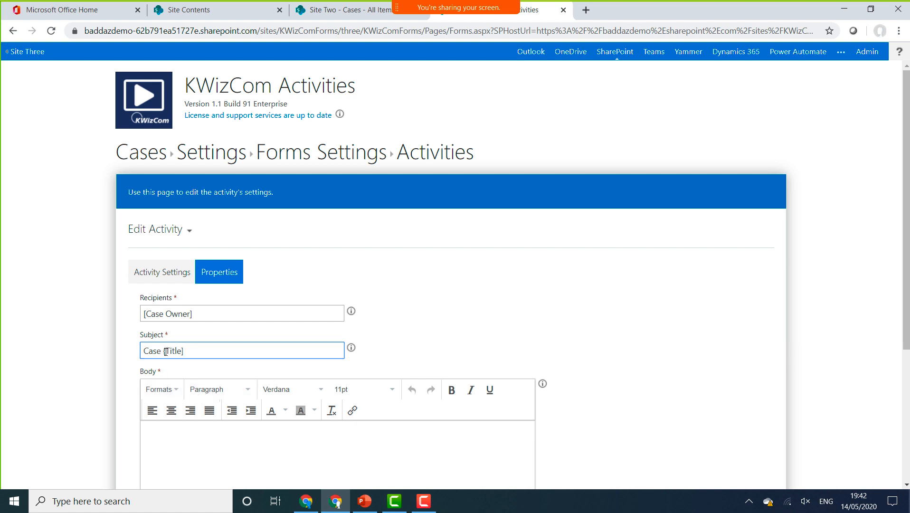
Step: Set the email activity's body to "Case for [Customer] has been assigned to you" and save the activity
{"action": "left_click", "coordinate": [171, 435]}
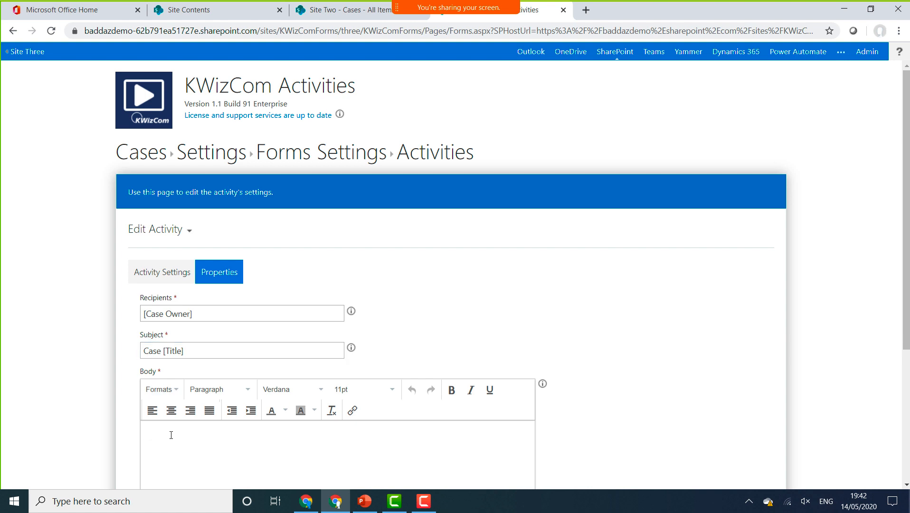
{"action": "type", "text": "Case for [Customer] has been a"}
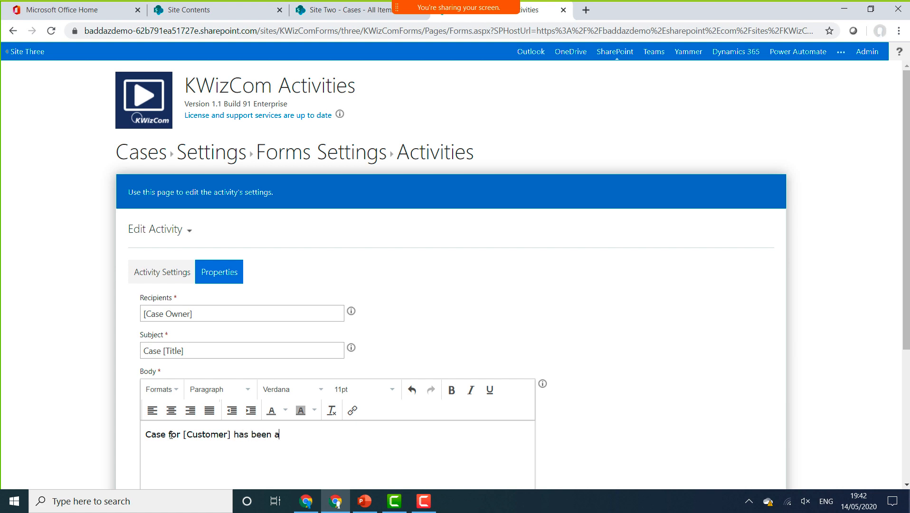
{"action": "type", "text": "ssigned to you"}
{"action": "left_click_drag", "start_coordinate": [904, 332], "coordinate": [904, 468]}
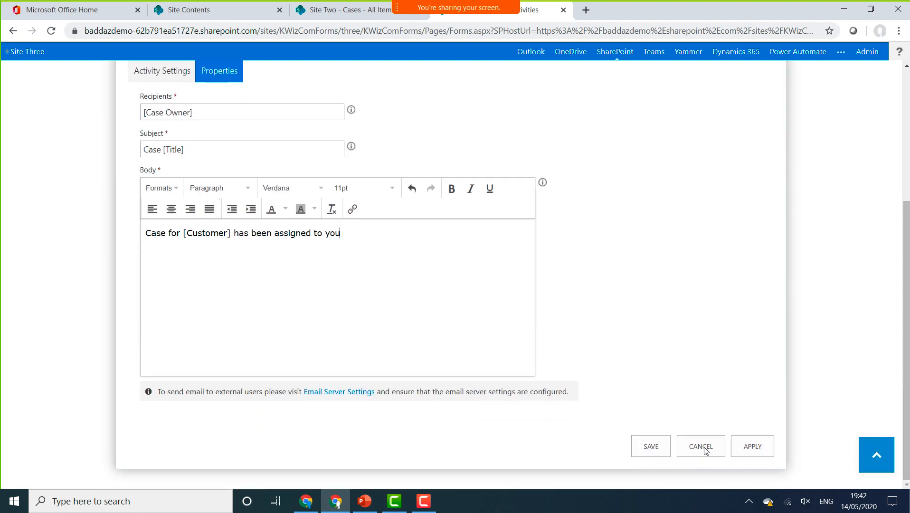
{"action": "left_click", "coordinate": [650, 446]}
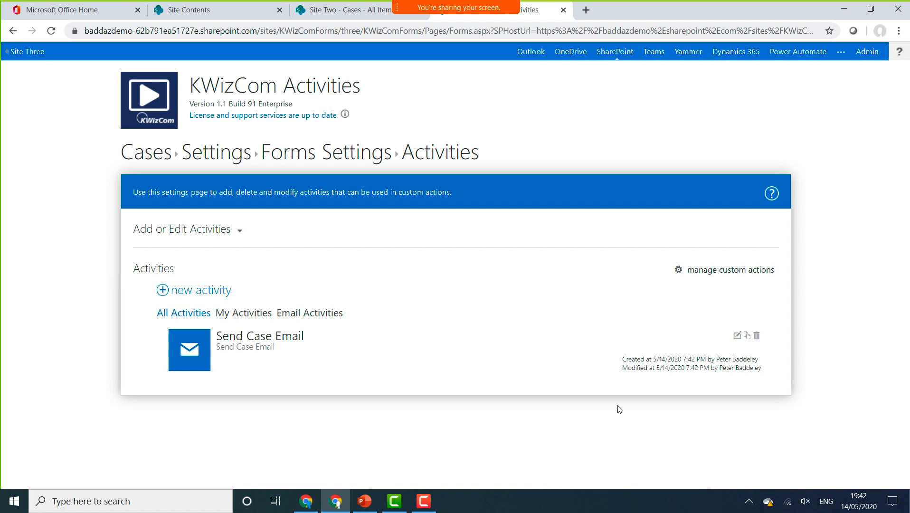
Step: Start a new custom action in the Cases list's Forms Settings, keeping the Automatic Action type and running it on Item Updated
{"action": "left_click", "coordinate": [324, 151]}
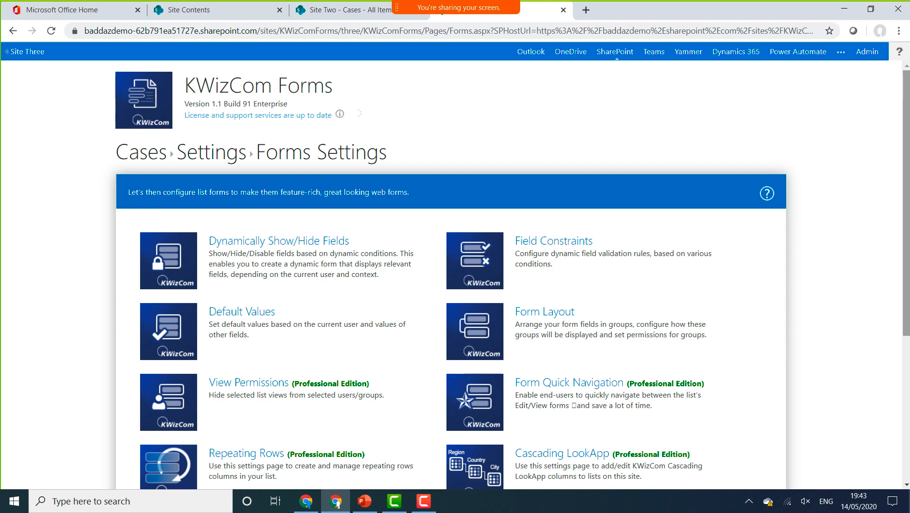
{"action": "scroll", "coordinate": [305, 360], "scroll_direction": "down", "scroll_amount": 4}
{"action": "scroll", "coordinate": [724, 458], "scroll_direction": "down", "scroll_amount": 1}
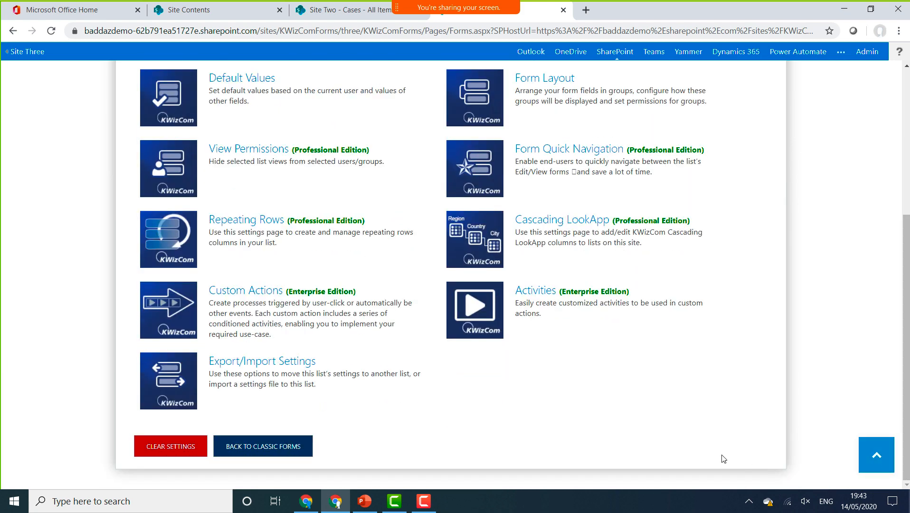
{"action": "left_click", "coordinate": [257, 296]}
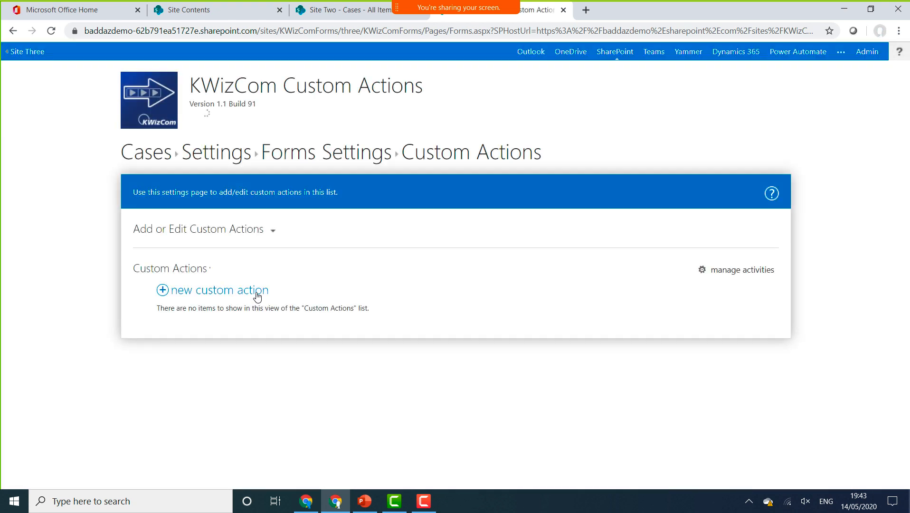
{"action": "left_click", "coordinate": [258, 295]}
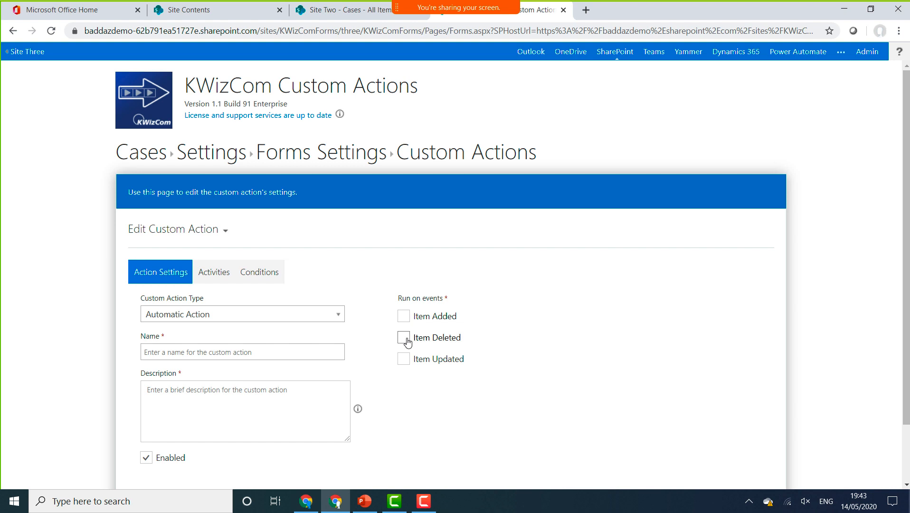
{"action": "left_click", "coordinate": [403, 358]}
{"action": "left_click", "coordinate": [253, 316]}
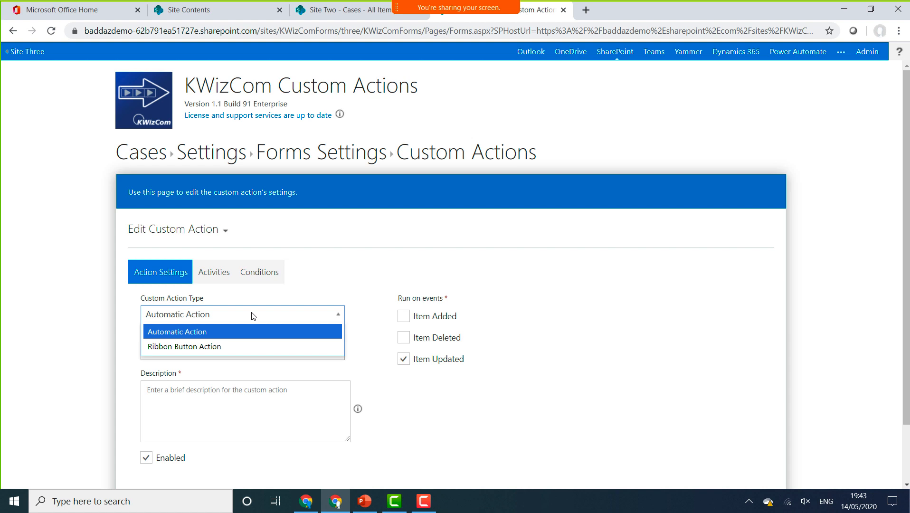
{"action": "left_click", "coordinate": [258, 373]}
Step: Name the custom action "Assign Case" and describe it as "Email when a case is assigned"
{"action": "left_click", "coordinate": [186, 351]}
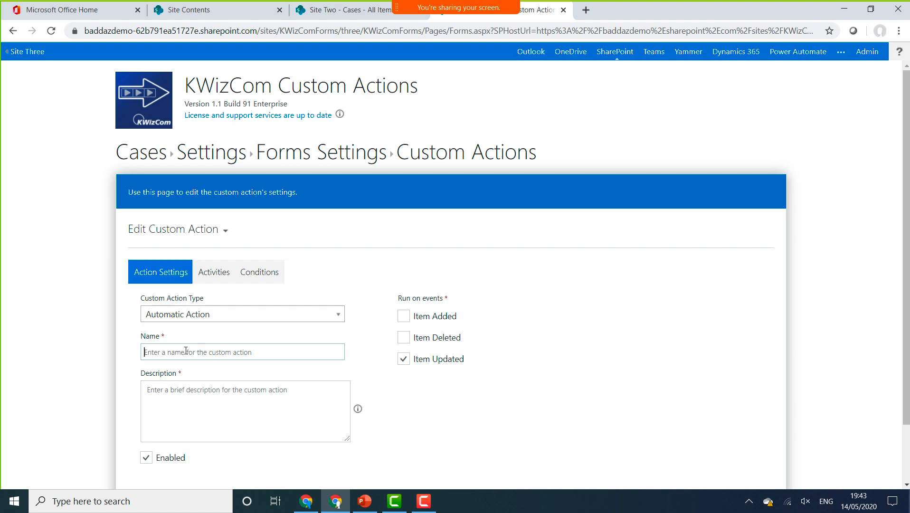
{"action": "type", "text": "Assign Case"}
{"action": "left_click", "coordinate": [198, 388]}
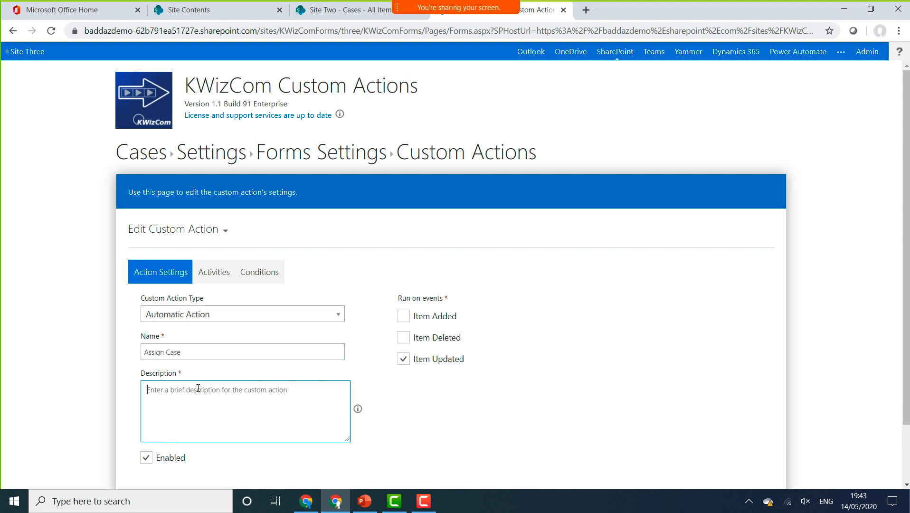
{"action": "type", "text": "Email when a"}
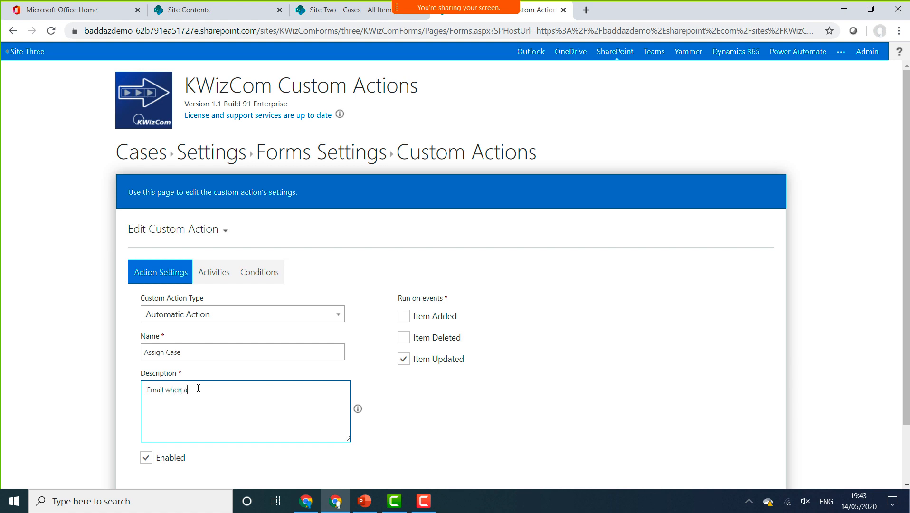
{"action": "type", "text": " case is assigned"}
Step: Add the Send Case Email activity to the custom action
{"action": "left_click", "coordinate": [220, 280]}
{"action": "left_click", "coordinate": [196, 298]}
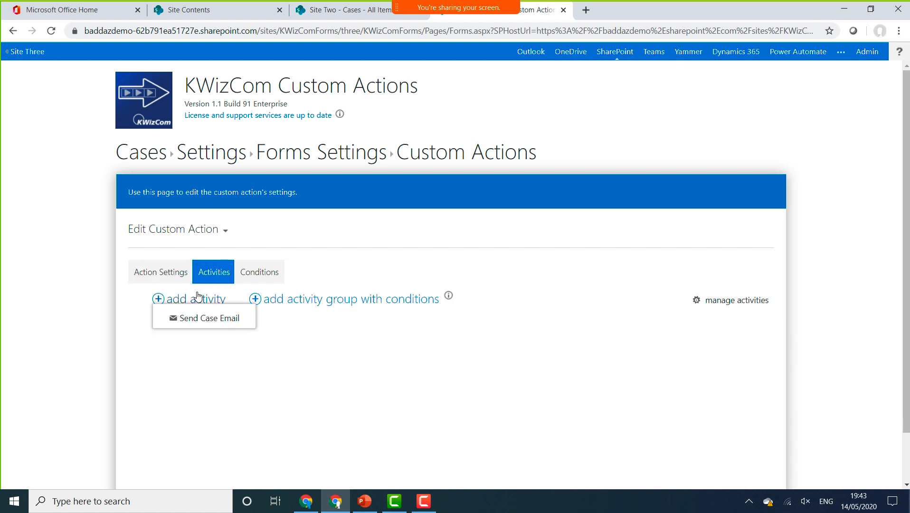
{"action": "left_click", "coordinate": [197, 318]}
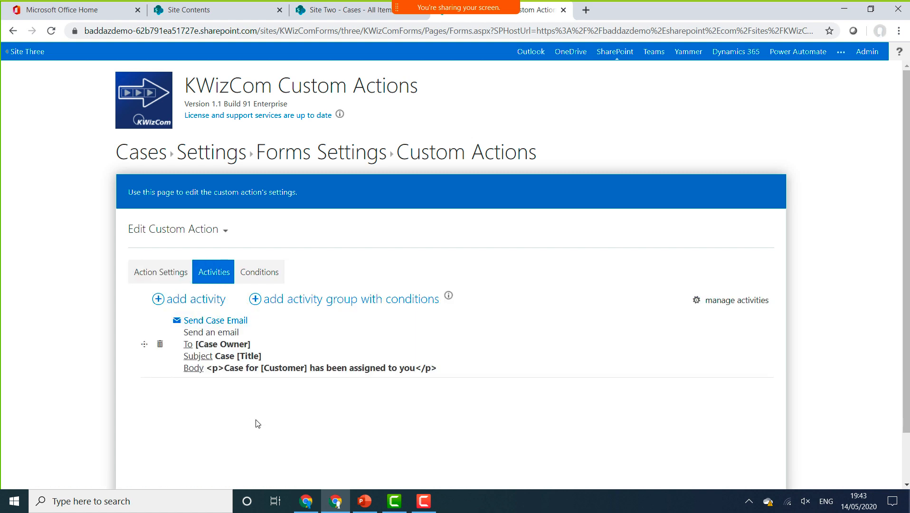
Step: Add a condition to the custom action requiring Status to be equal to Assigned
{"action": "left_click", "coordinate": [259, 272]}
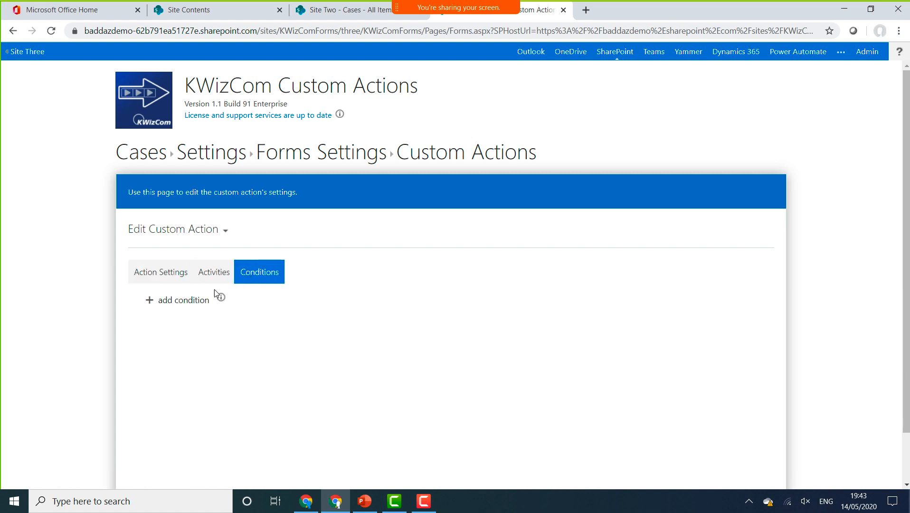
{"action": "left_click", "coordinate": [175, 306]}
{"action": "left_click", "coordinate": [304, 323]}
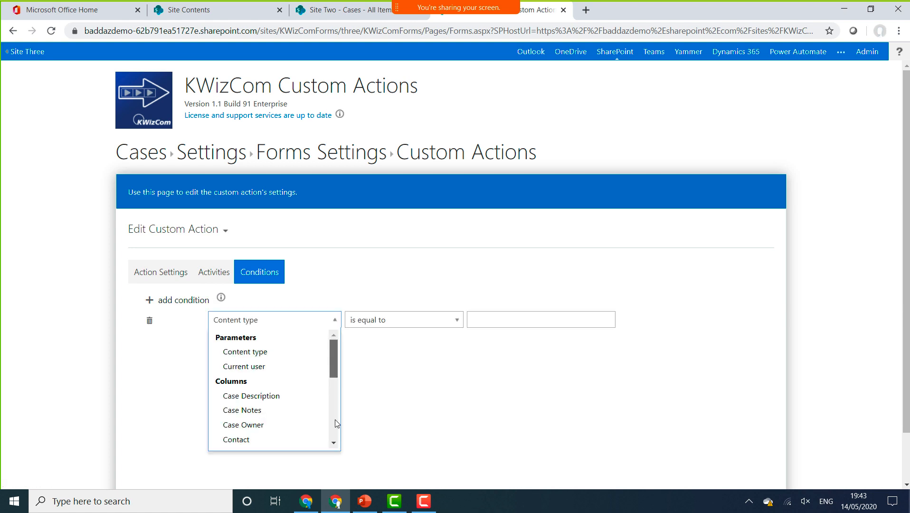
{"action": "left_click_drag", "start_coordinate": [334, 374], "coordinate": [331, 454]}
{"action": "left_click", "coordinate": [256, 428]}
{"action": "left_click", "coordinate": [580, 325]}
{"action": "left_click", "coordinate": [486, 367]}
Step: Add a second AND condition requiring Case Owner to be not empty, and save the custom action
{"action": "left_click", "coordinate": [172, 304]}
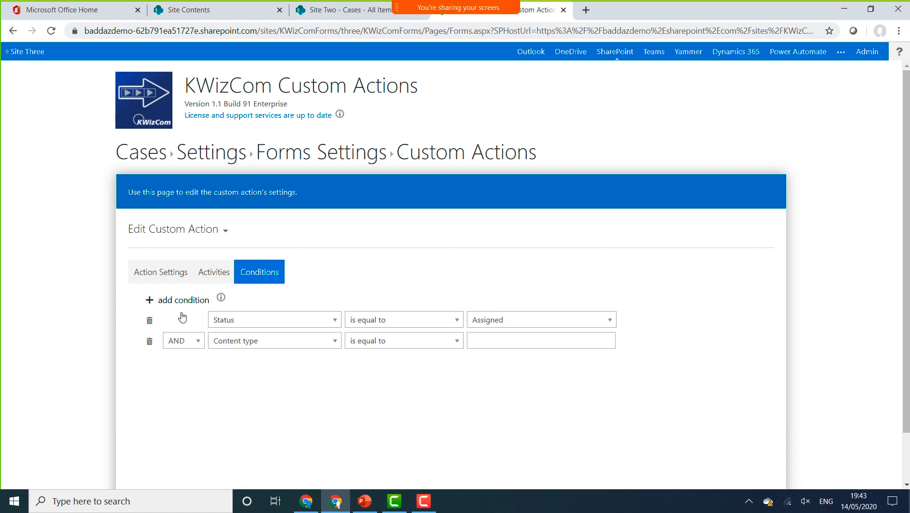
{"action": "left_click", "coordinate": [277, 342]}
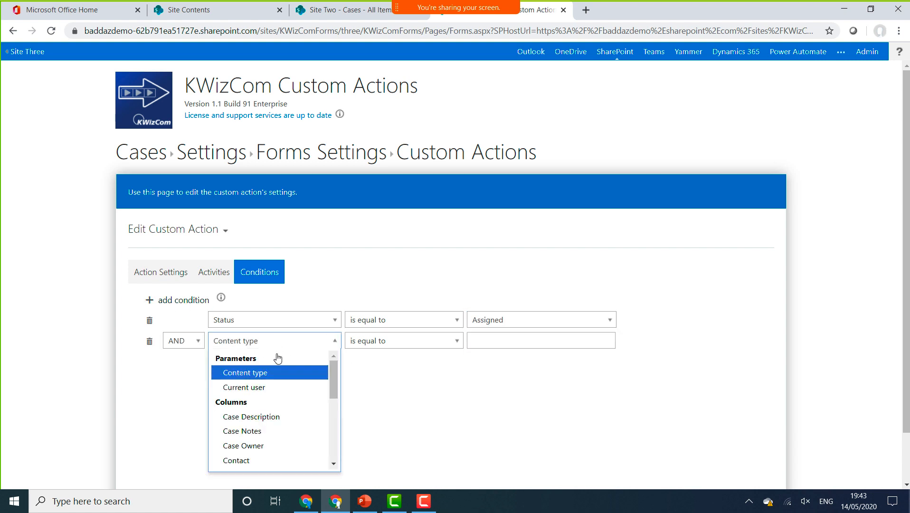
{"action": "left_click", "coordinate": [261, 445]}
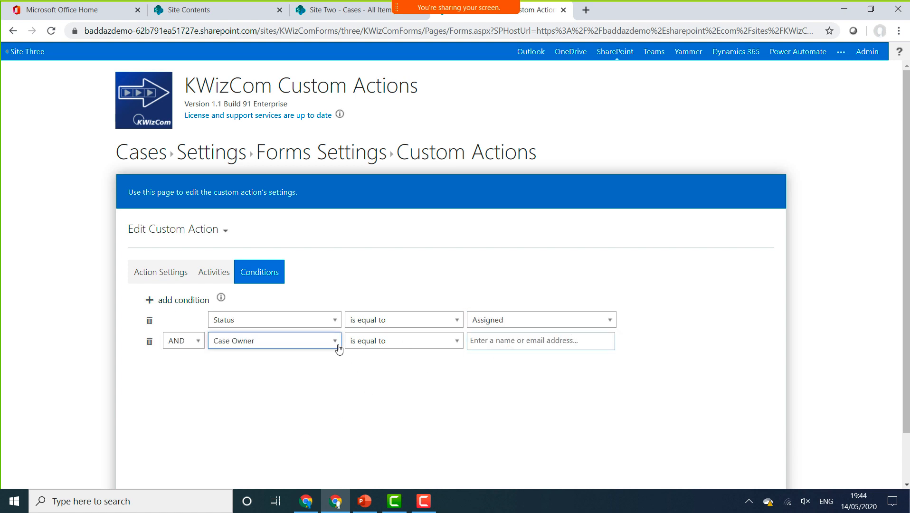
{"action": "left_click", "coordinate": [388, 341]}
{"action": "left_click", "coordinate": [375, 430]}
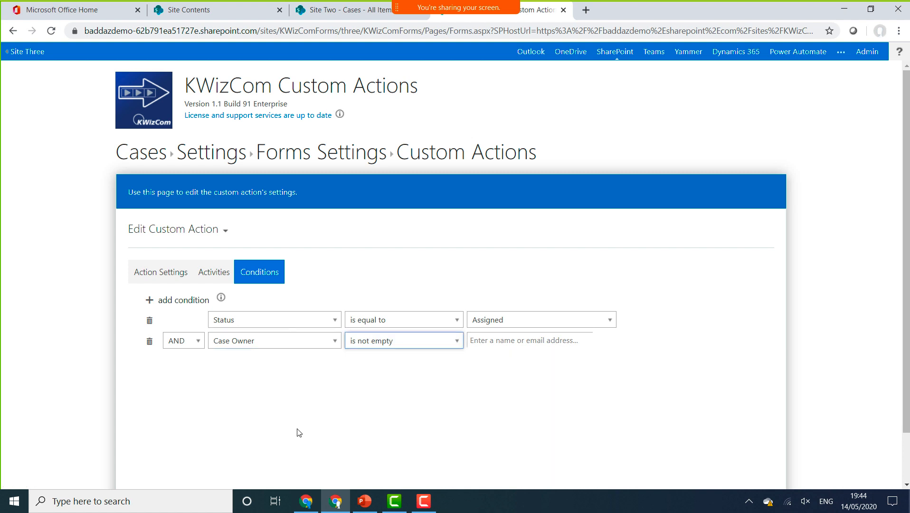
{"action": "scroll", "coordinate": [337, 429], "scroll_direction": "down", "scroll_amount": 2}
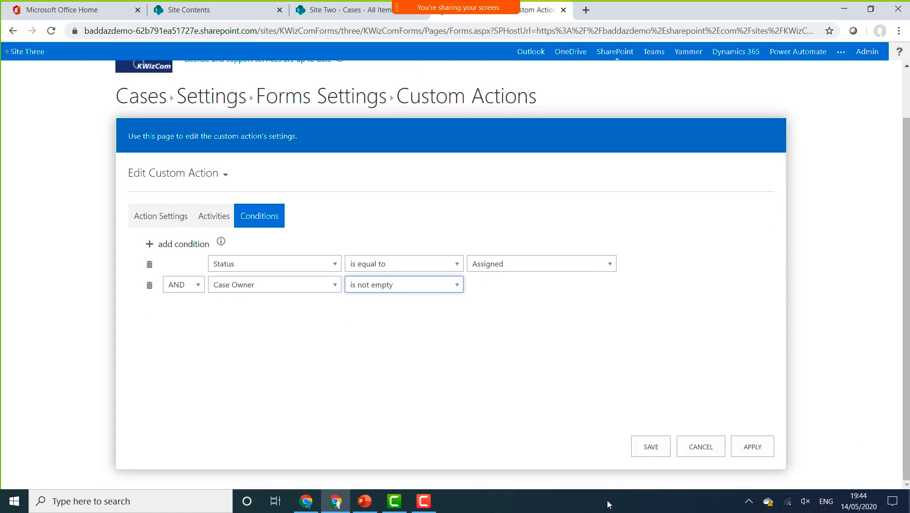
{"action": "left_click", "coordinate": [651, 448]}
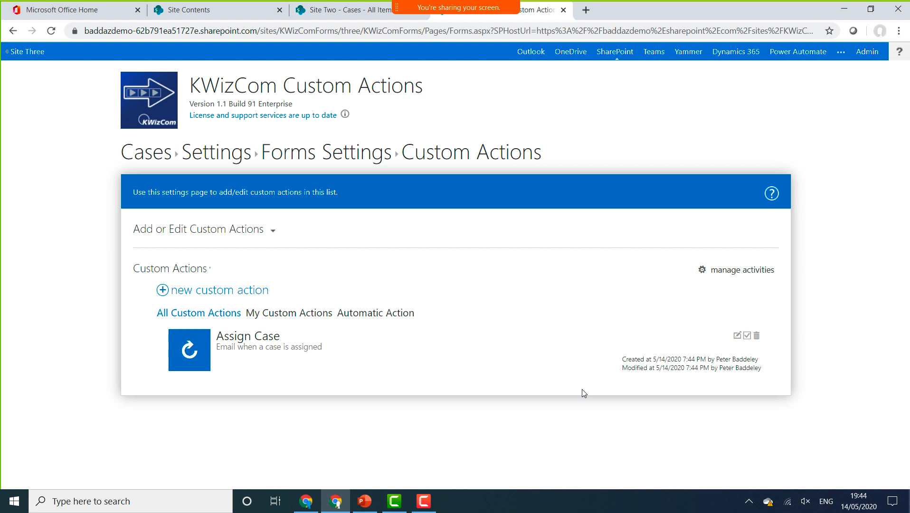
Step: Return to the Cases list and open a new item form to view the finished form
{"action": "left_click", "coordinate": [134, 151]}
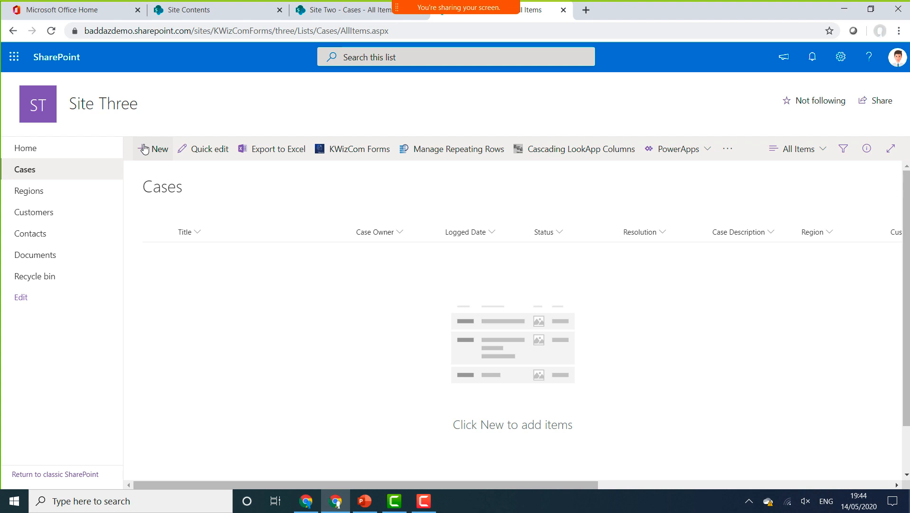
{"action": "left_click", "coordinate": [144, 149]}
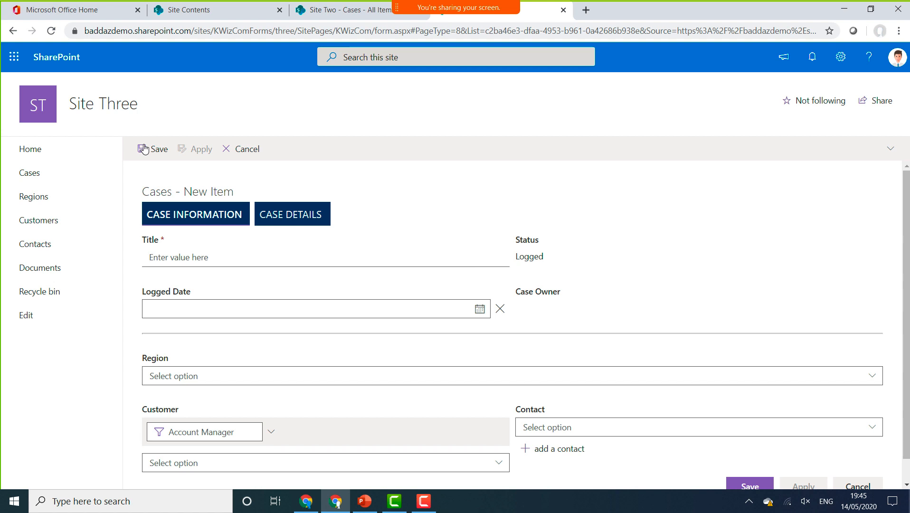
Step: Switch to the PowerPoint presentation and start the slide show from the closing slide 7
{"action": "left_click", "coordinate": [369, 508]}
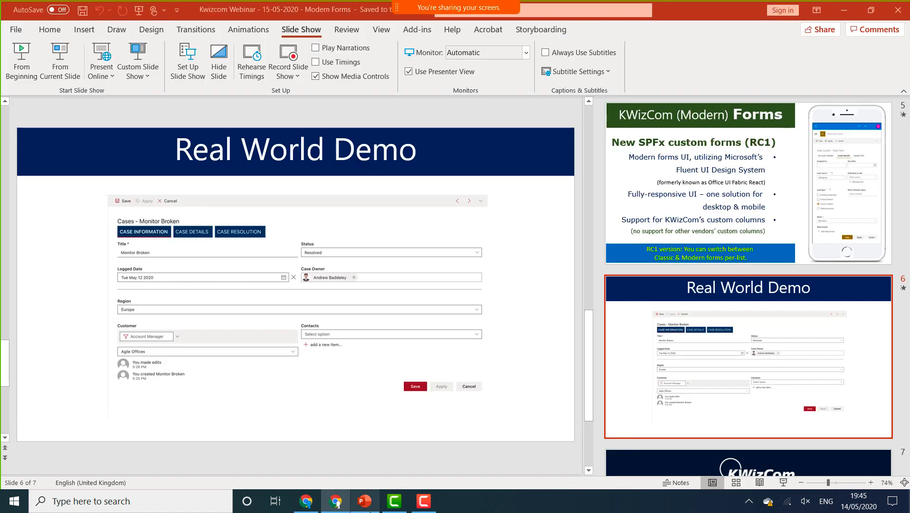
{"action": "left_click", "coordinate": [637, 467]}
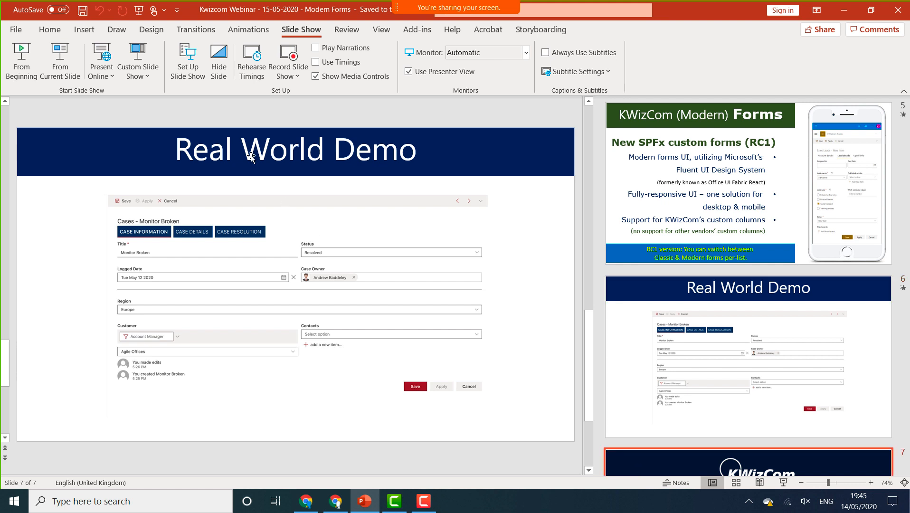
{"action": "left_click", "coordinate": [74, 67]}
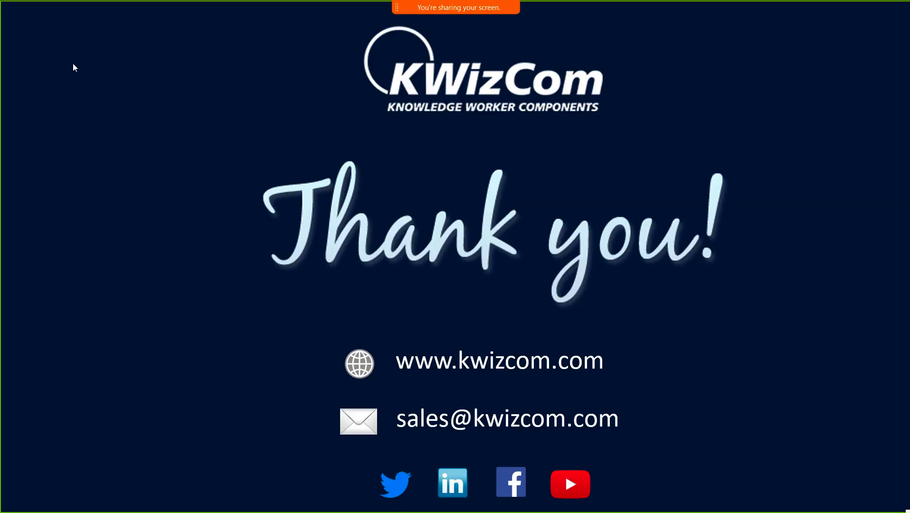